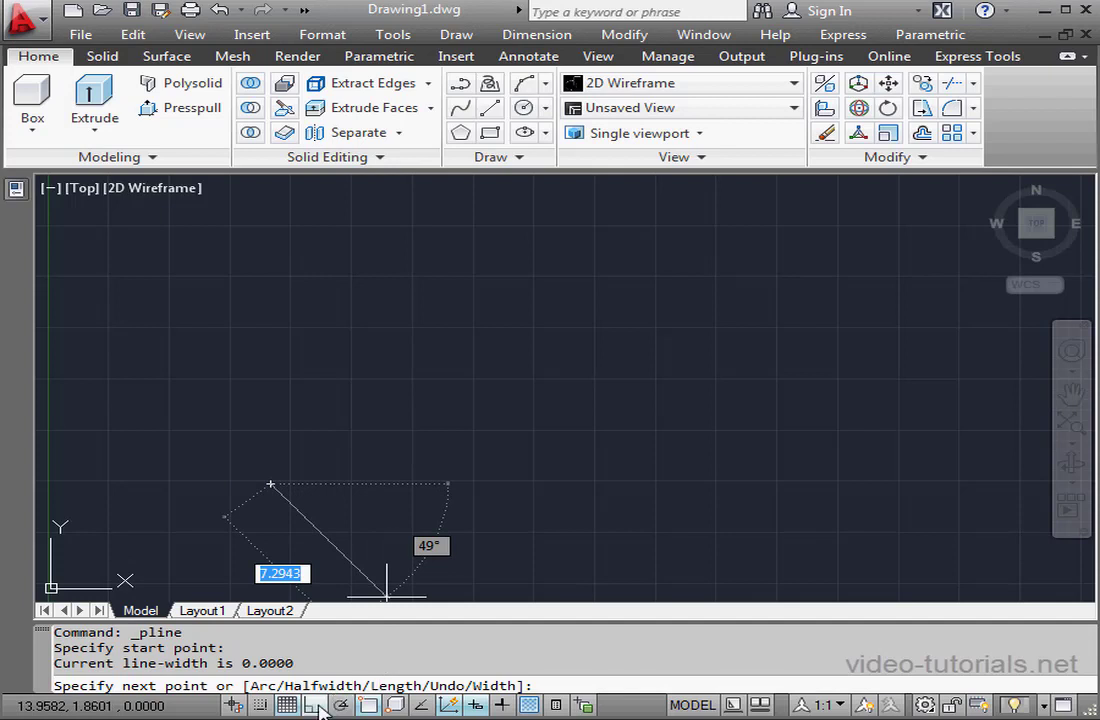
Step: Draw a polyline with a 20-unit horizontal segment to the right, followed by a 20-unit segment rising at 45 degrees
left_click(316, 705)
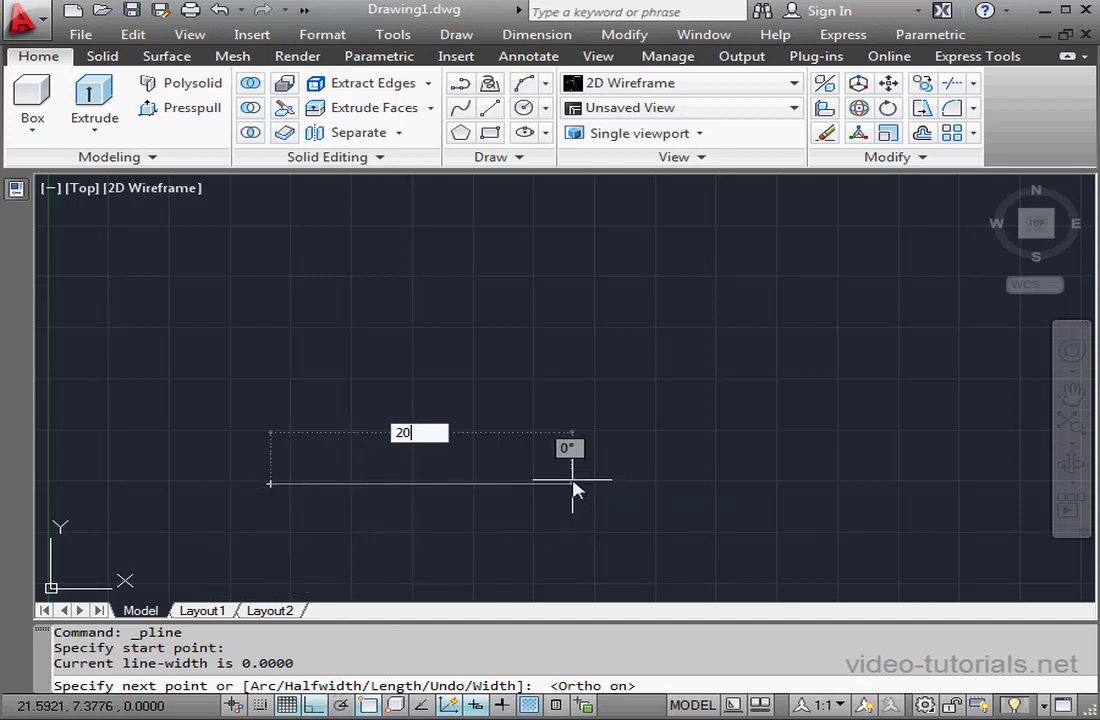
key("Return")
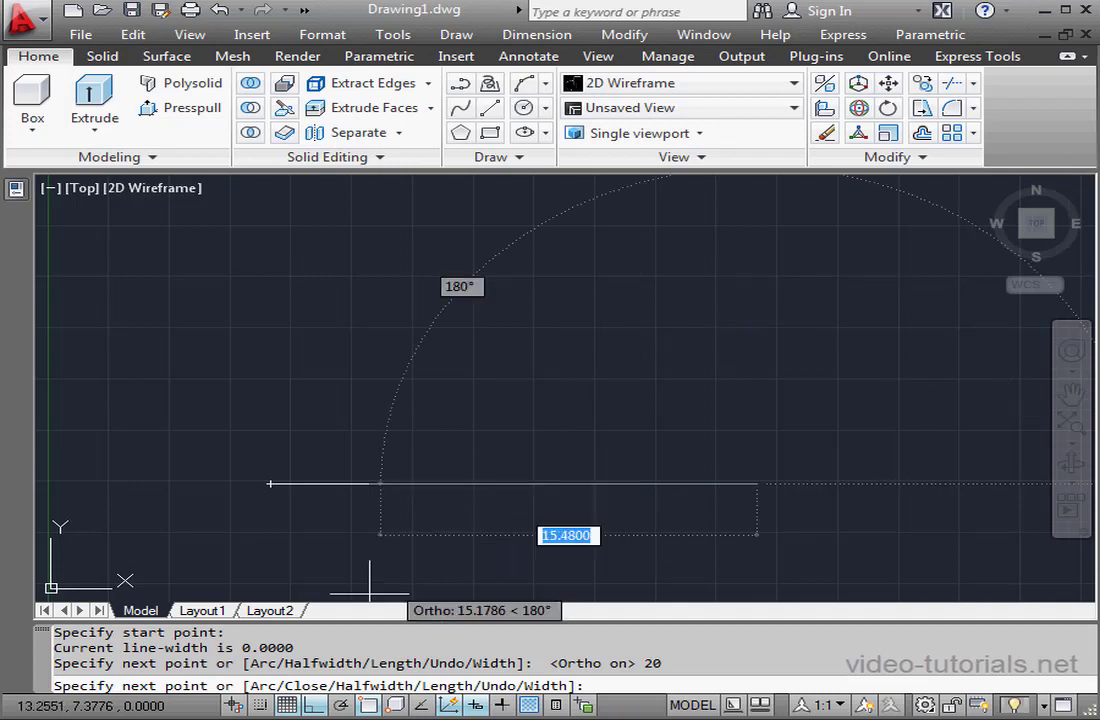
key("F8")
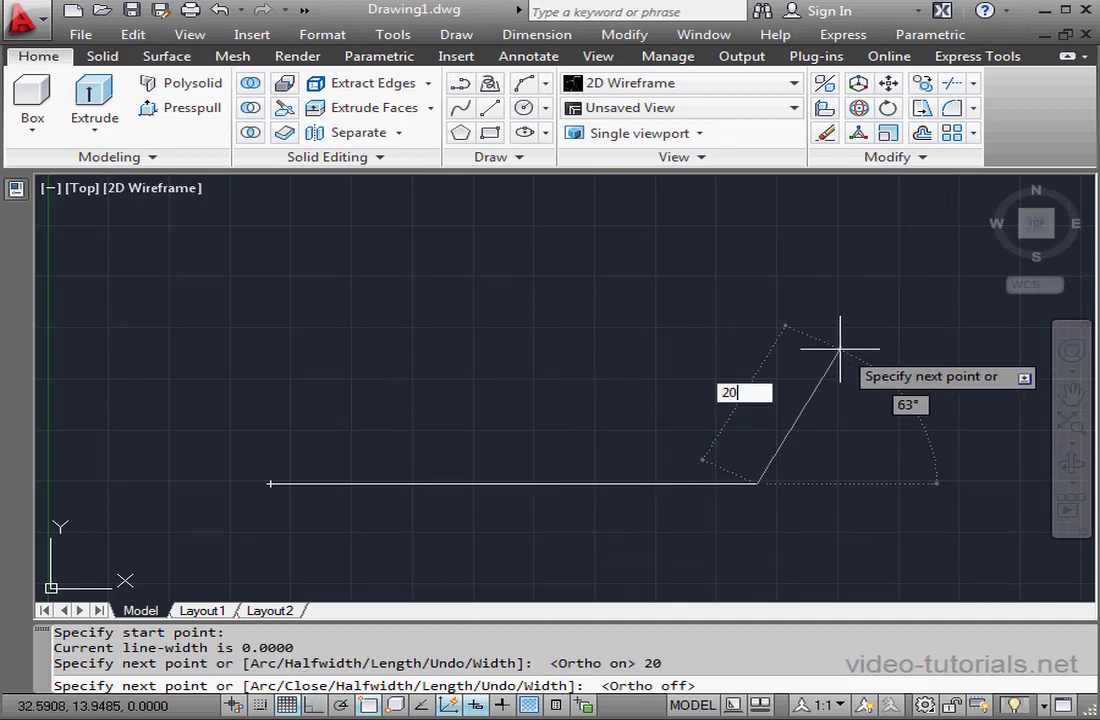
key("Tab")
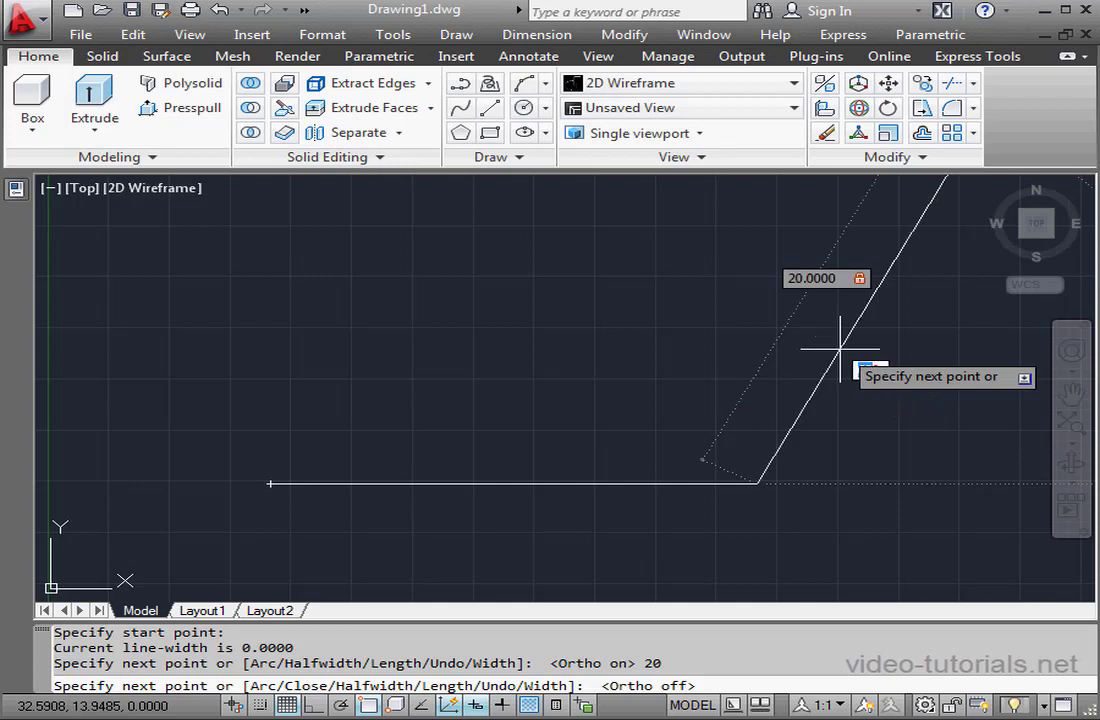
type("45")
key("Return")
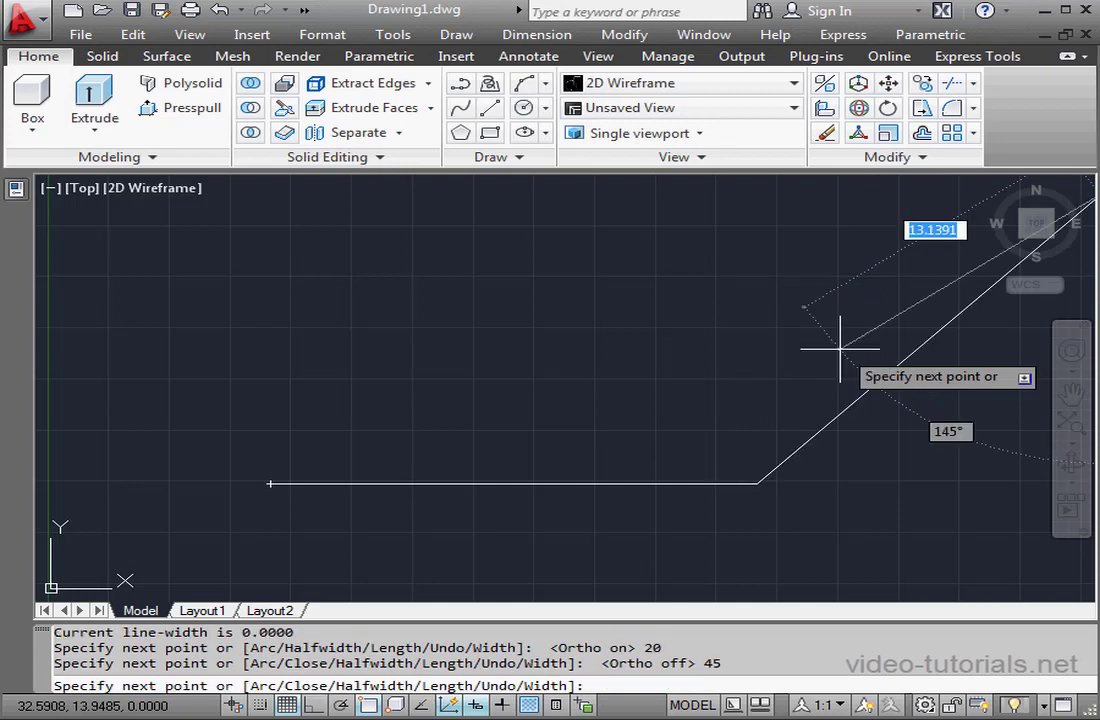
right_click(735, 353)
left_click(812, 367)
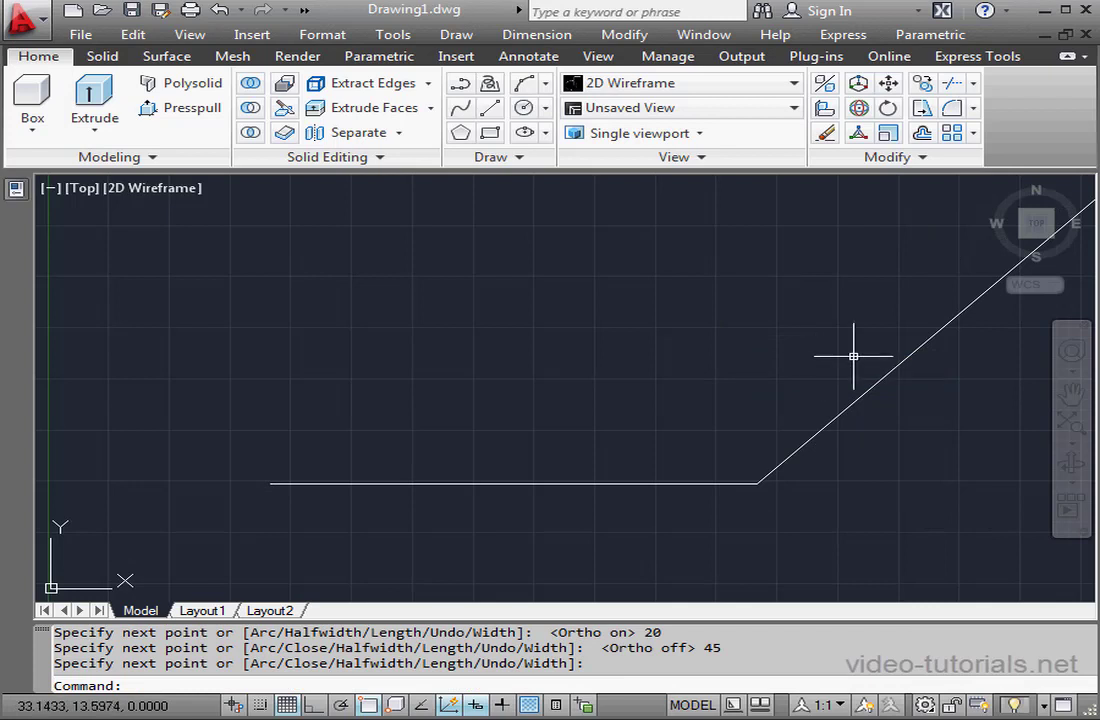
Step: Offset the bent polyline by 4 units to both its lower and upper sides
middle_click_drag(852, 351, 684, 385)
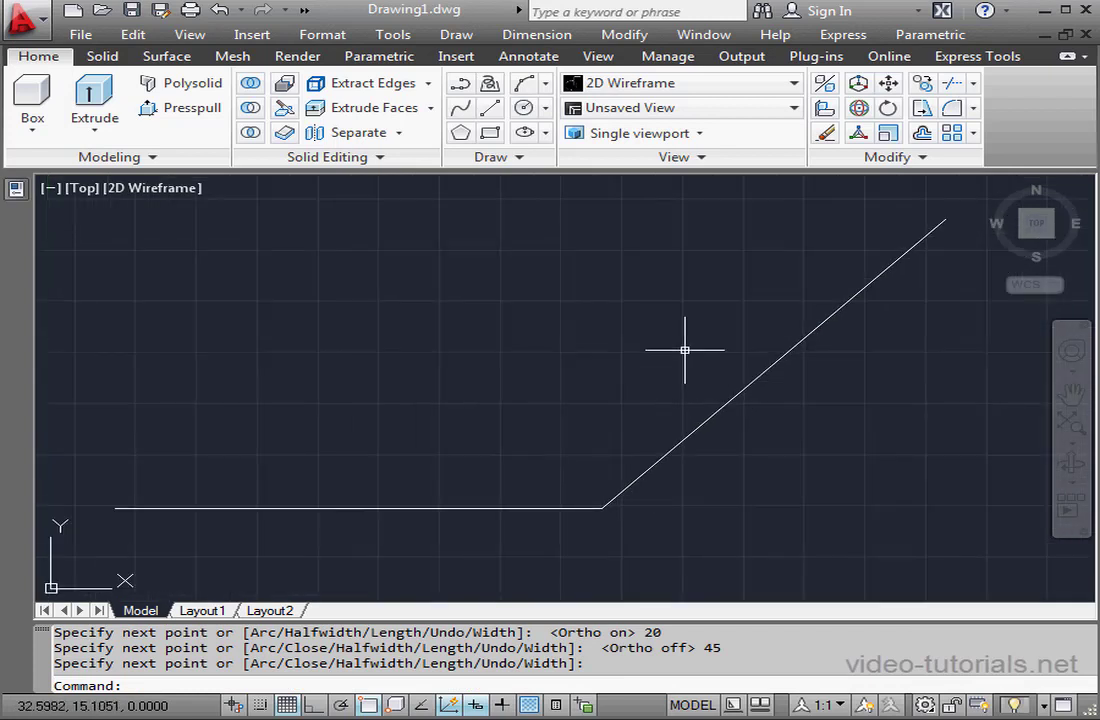
left_click(921, 135)
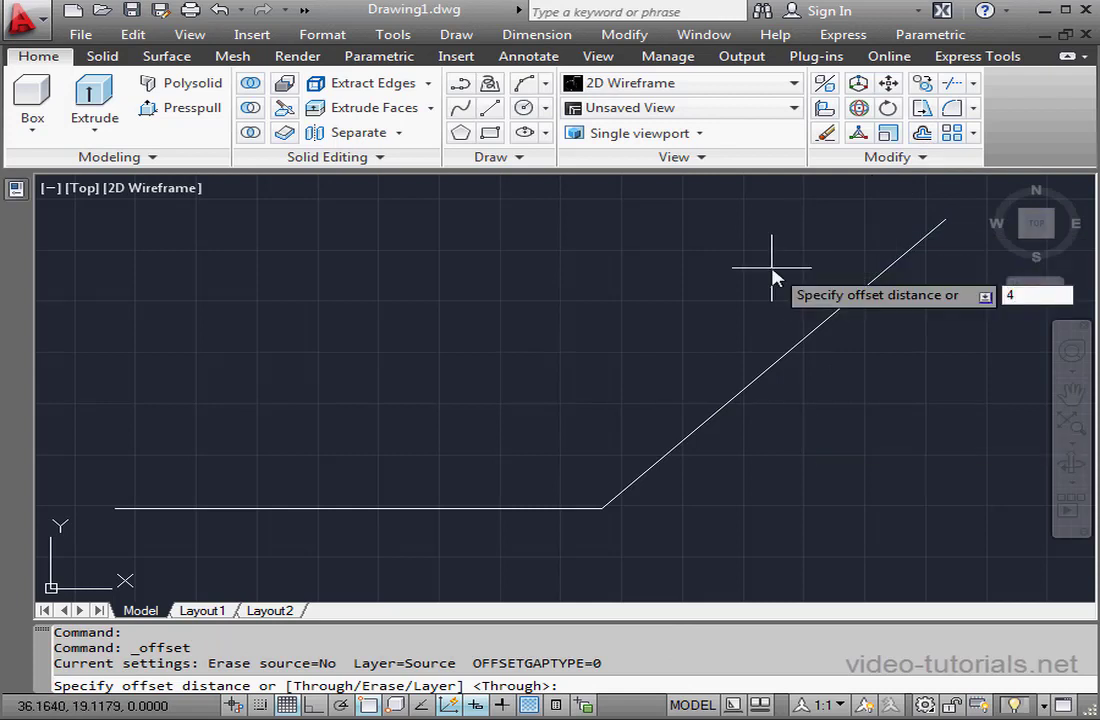
type("4")
key("Return")
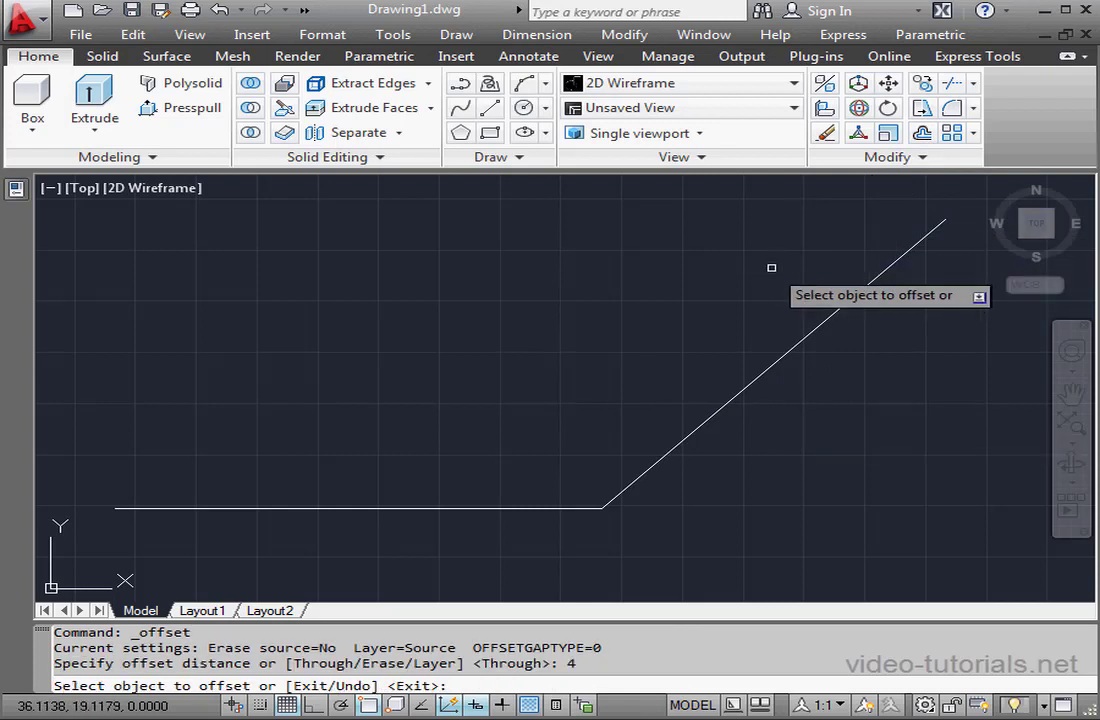
left_click(793, 347)
left_click(847, 385)
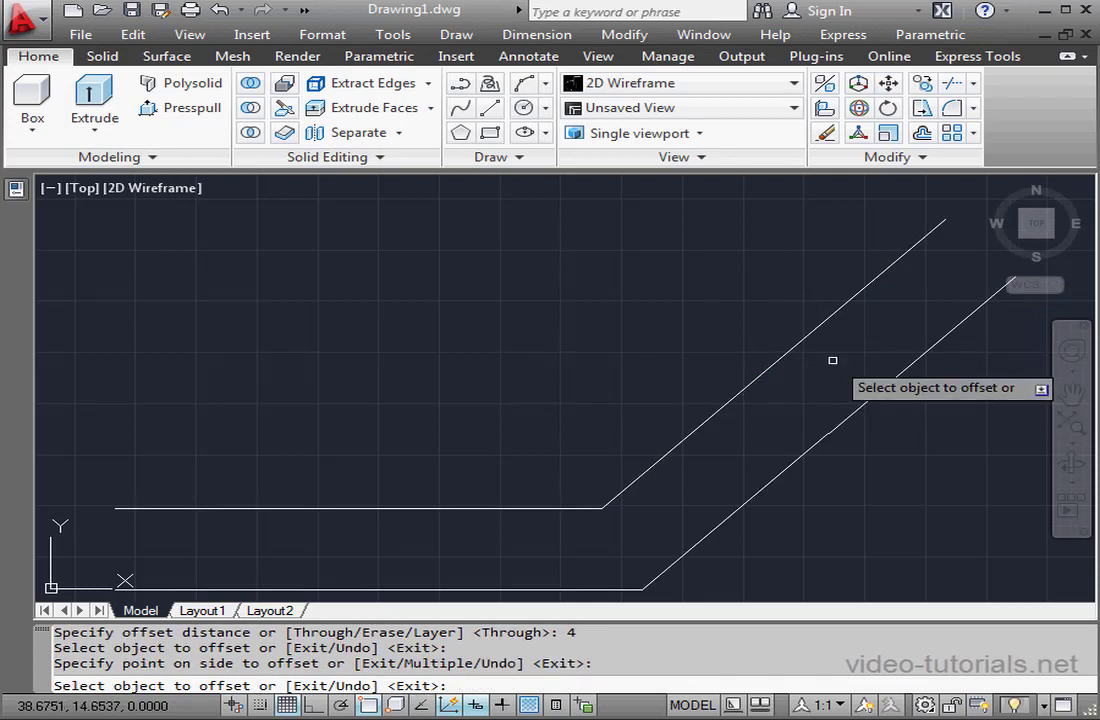
left_click(793, 347)
left_click(735, 298)
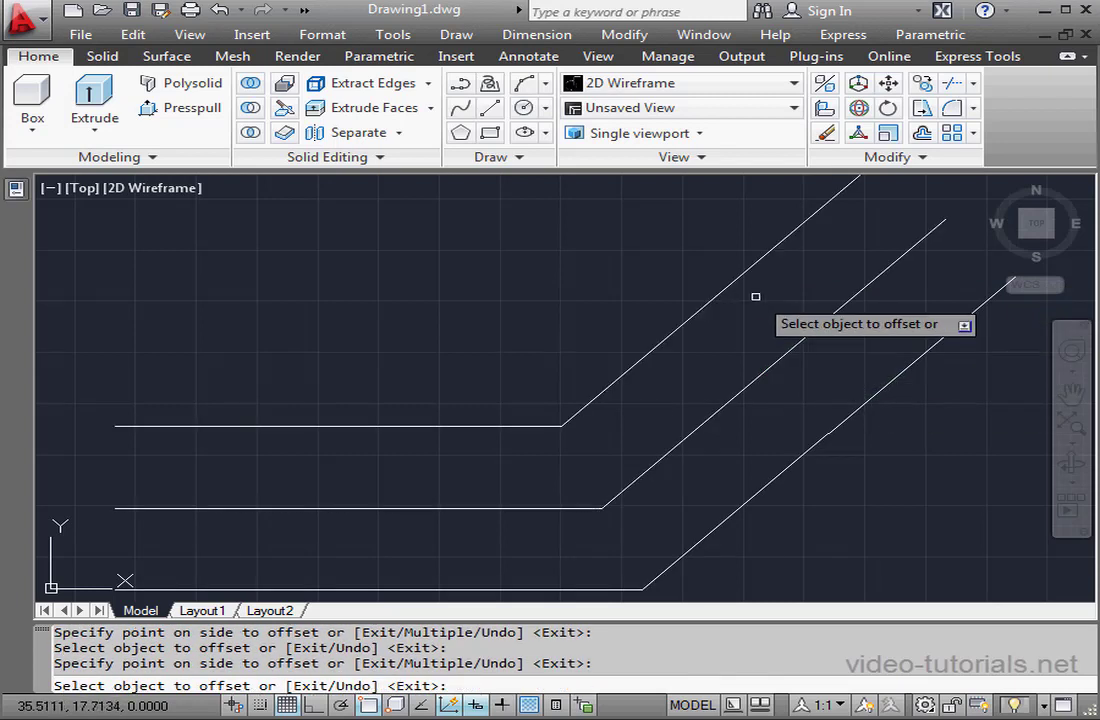
Step: Close the upper end of the slanted section with a start-center-end arc between the outer polylines, centred on the middle polyline's endpoint
scroll(754, 285, "down", 2)
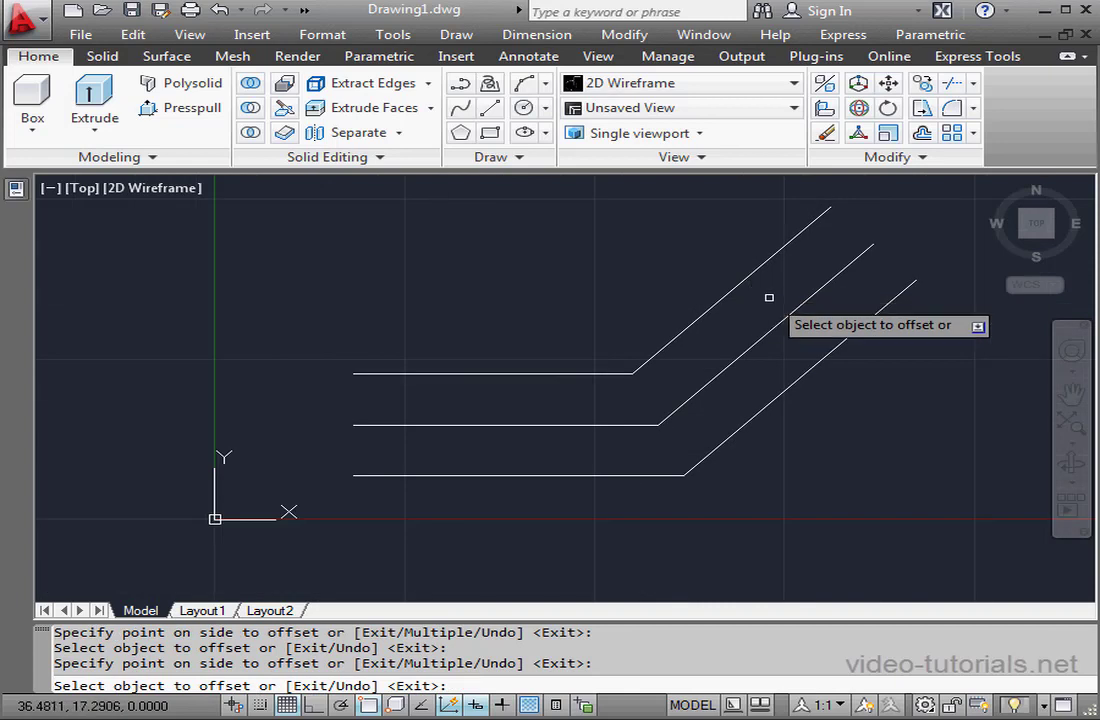
middle_click_drag(771, 295, 624, 353)
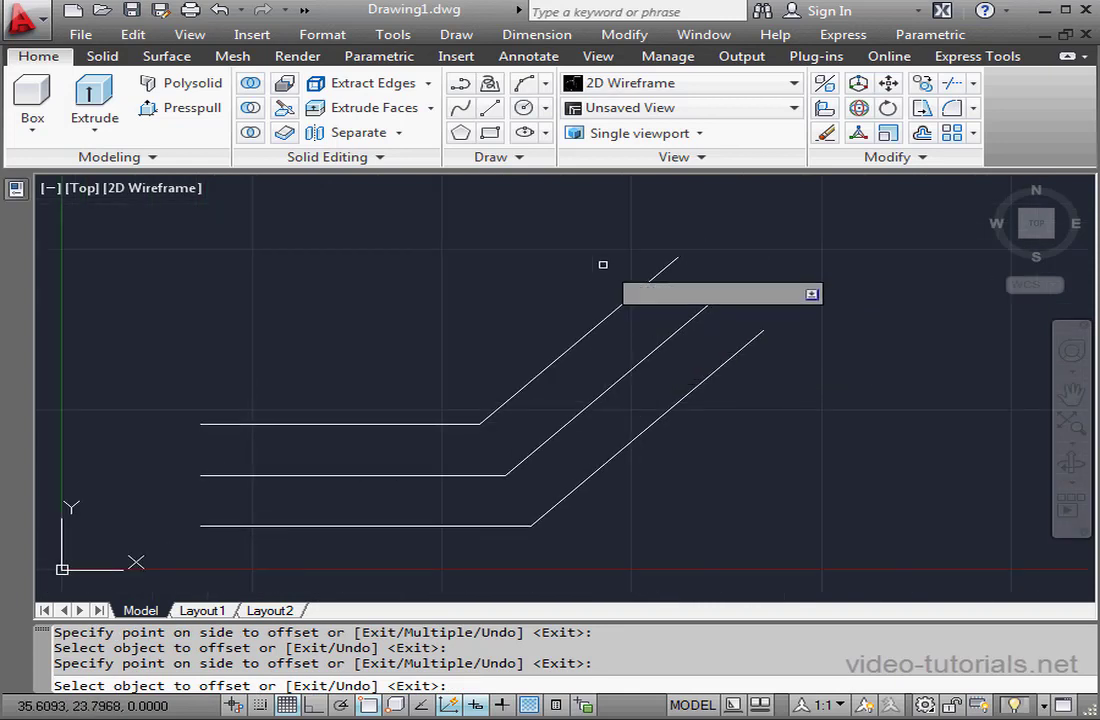
left_click(545, 83)
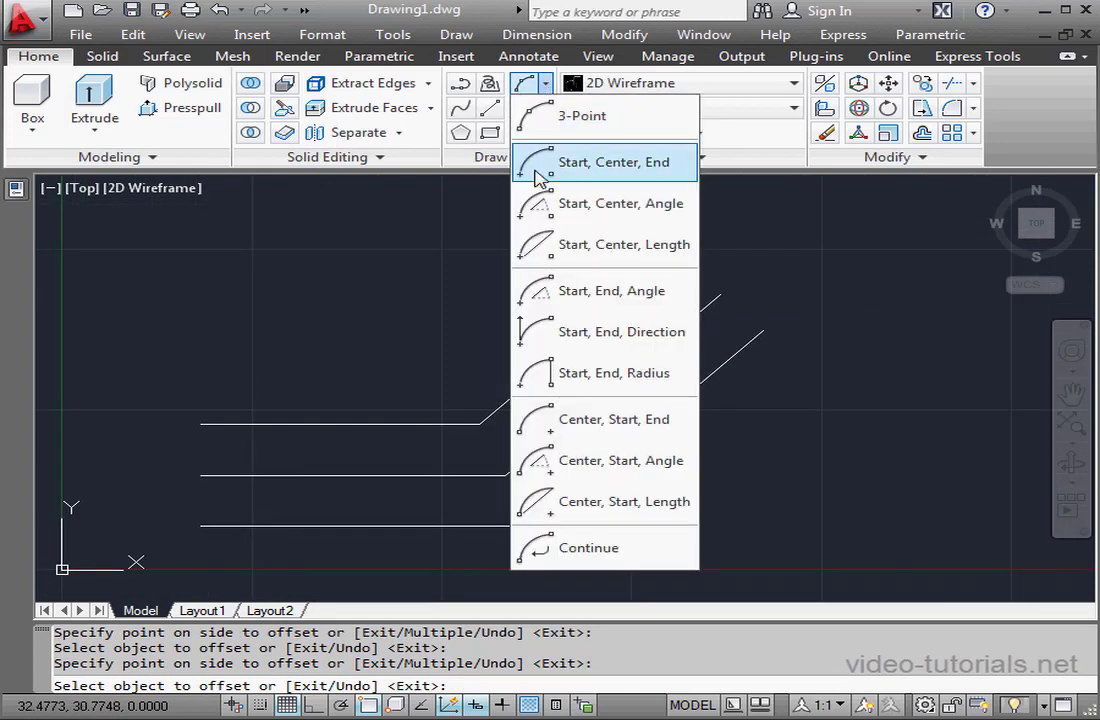
left_click(584, 170)
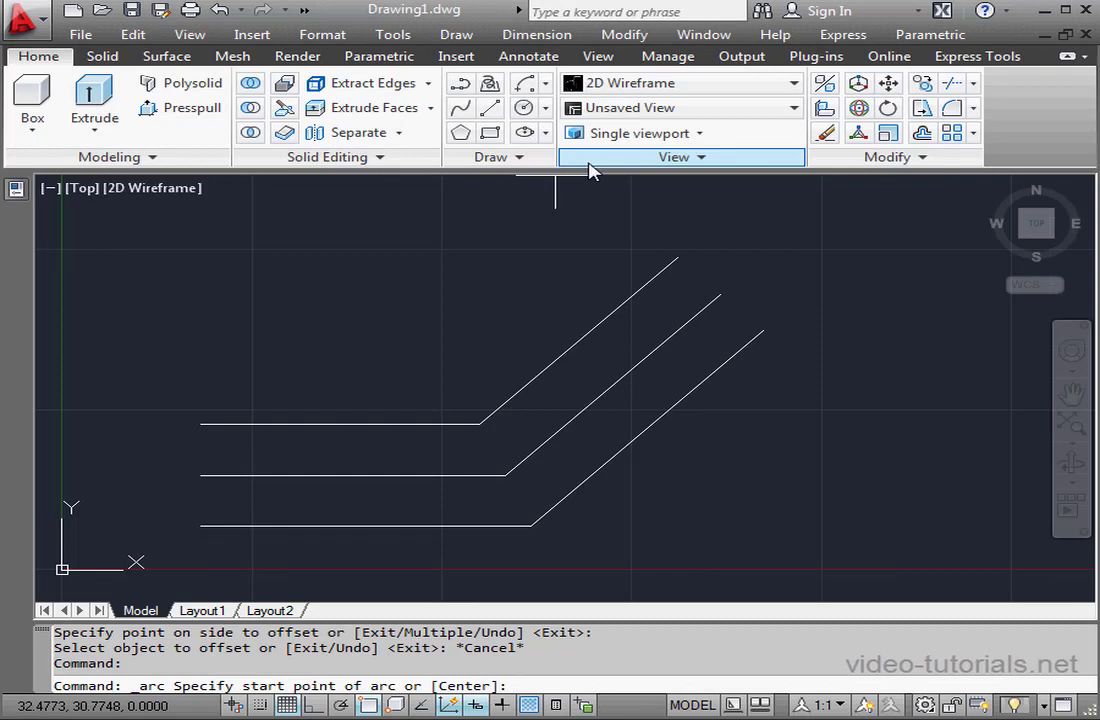
left_click(764, 329)
left_click(720, 295)
left_click(678, 257)
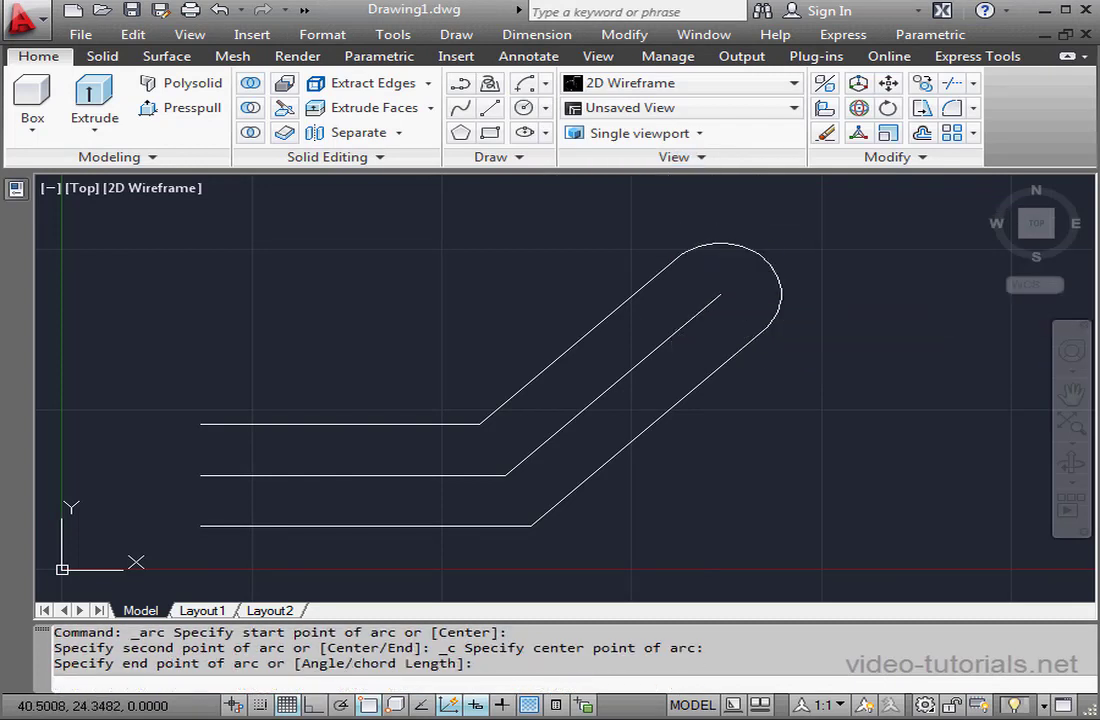
Step: Close the left end of the horizontal section with a start-center-end arc from the upper to the lower outer polyline, centred on the middle polyline's endpoint
left_click(545, 84)
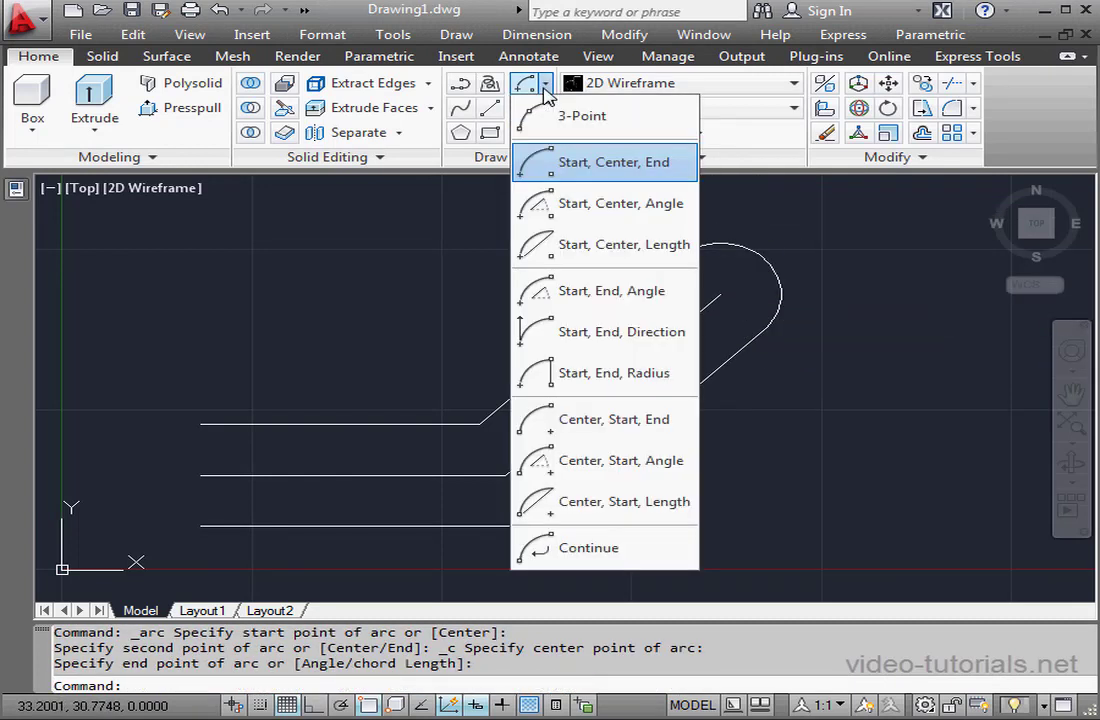
left_click(560, 163)
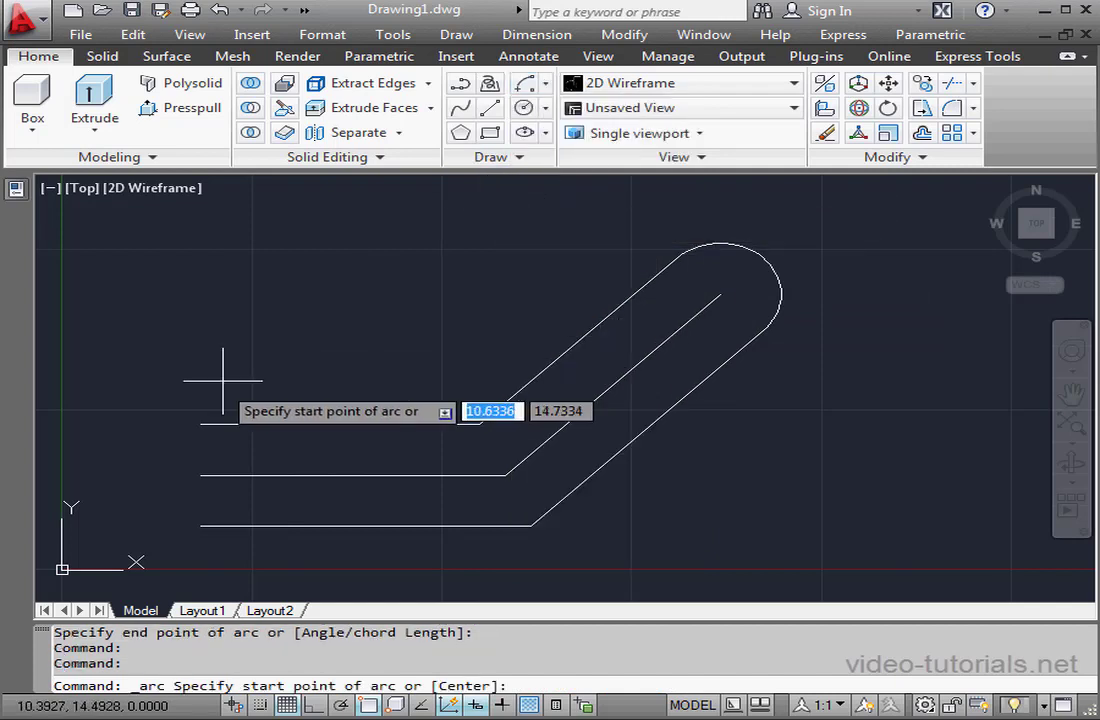
left_click(200, 424)
left_click(200, 474)
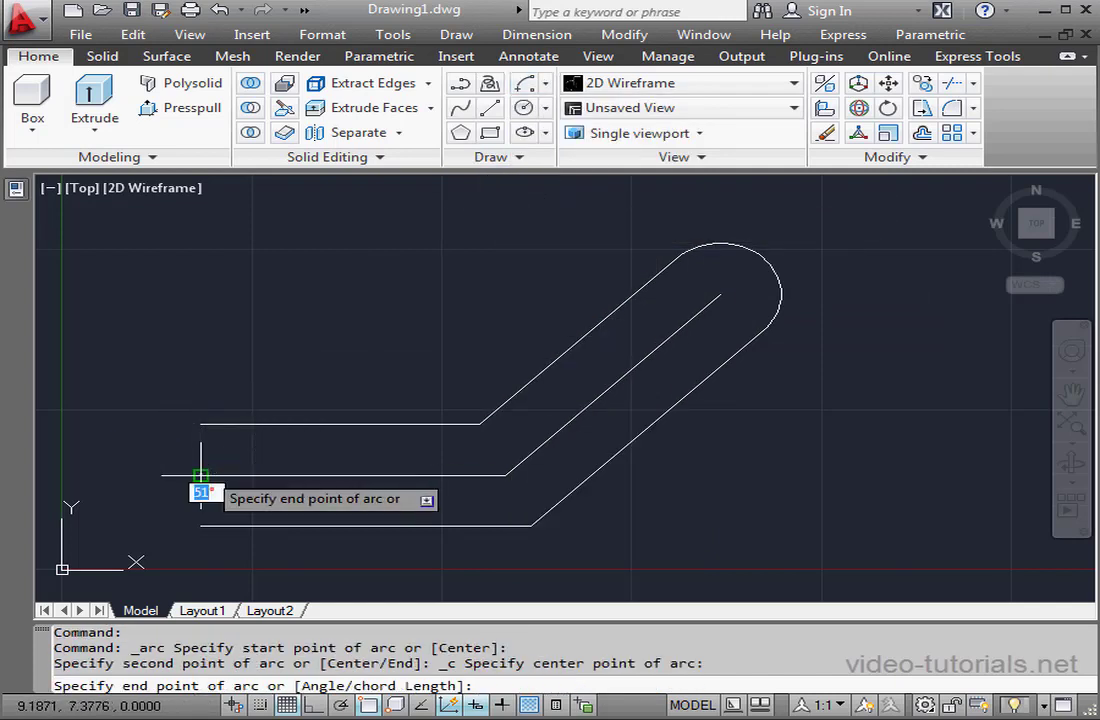
left_click(200, 525)
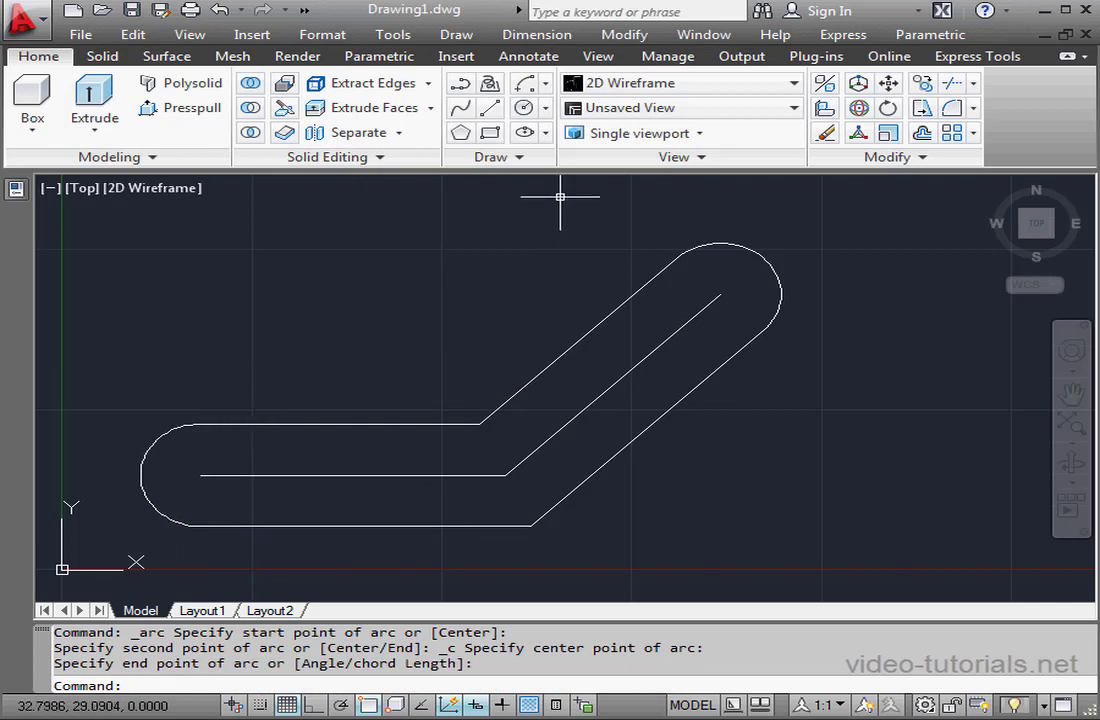
Step: Draw a 10-unit polyline from the centreline's left end to the midpoint of its horizontal segment
left_click(462, 88)
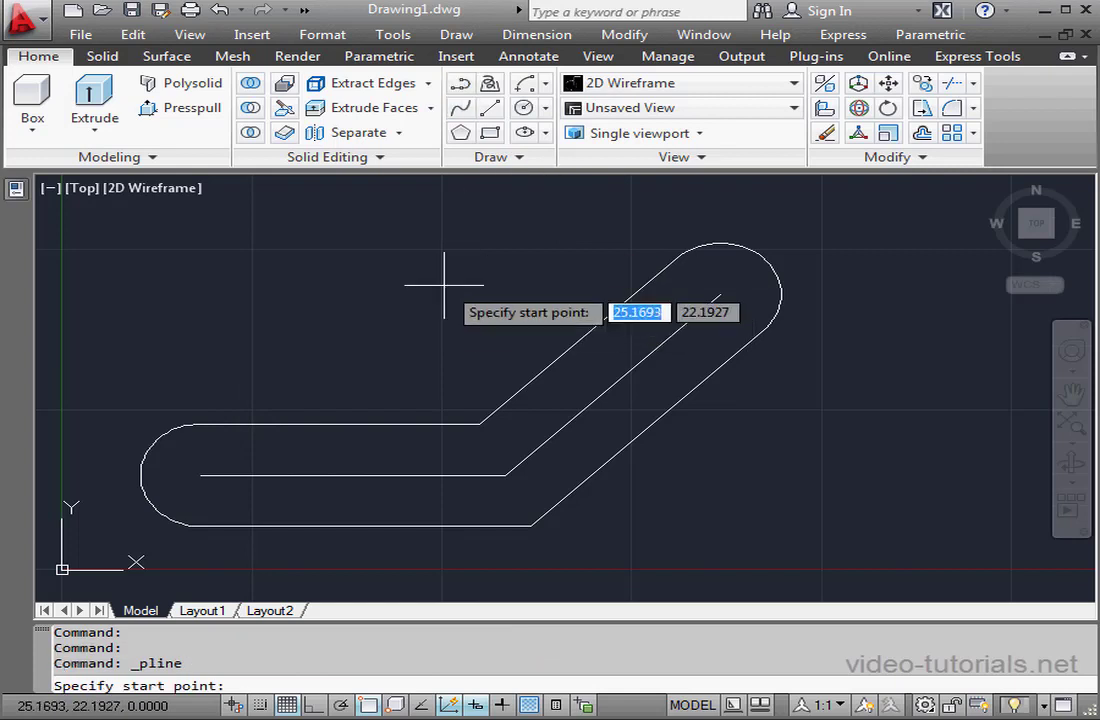
left_click(200, 474)
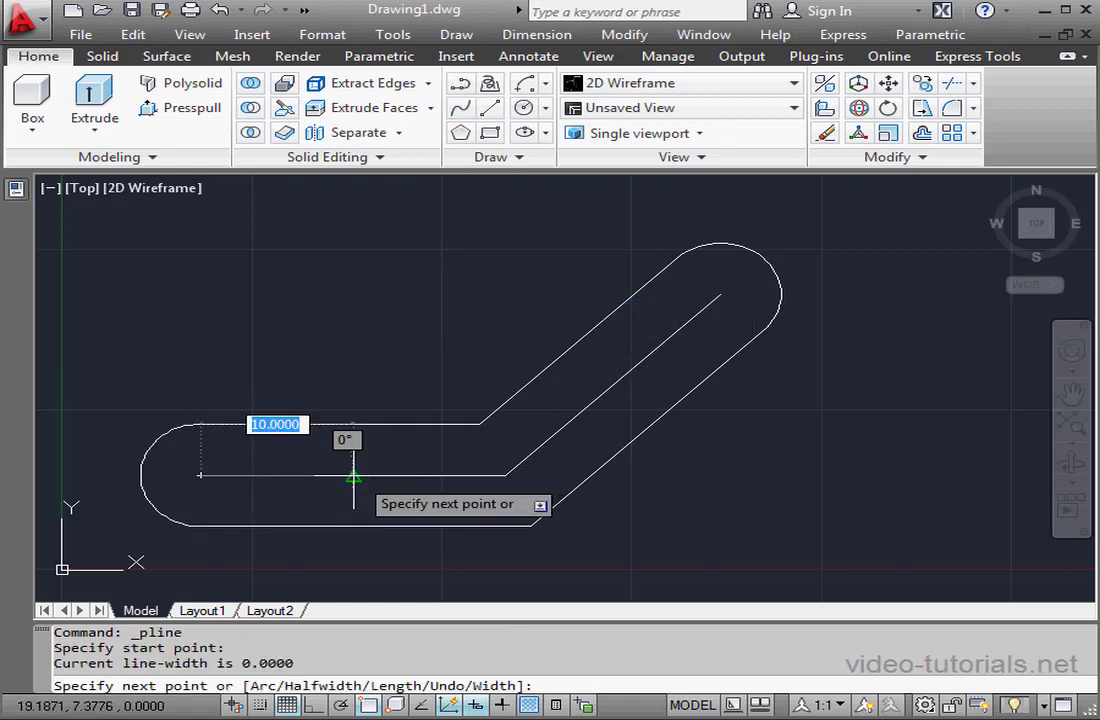
left_click(354, 476)
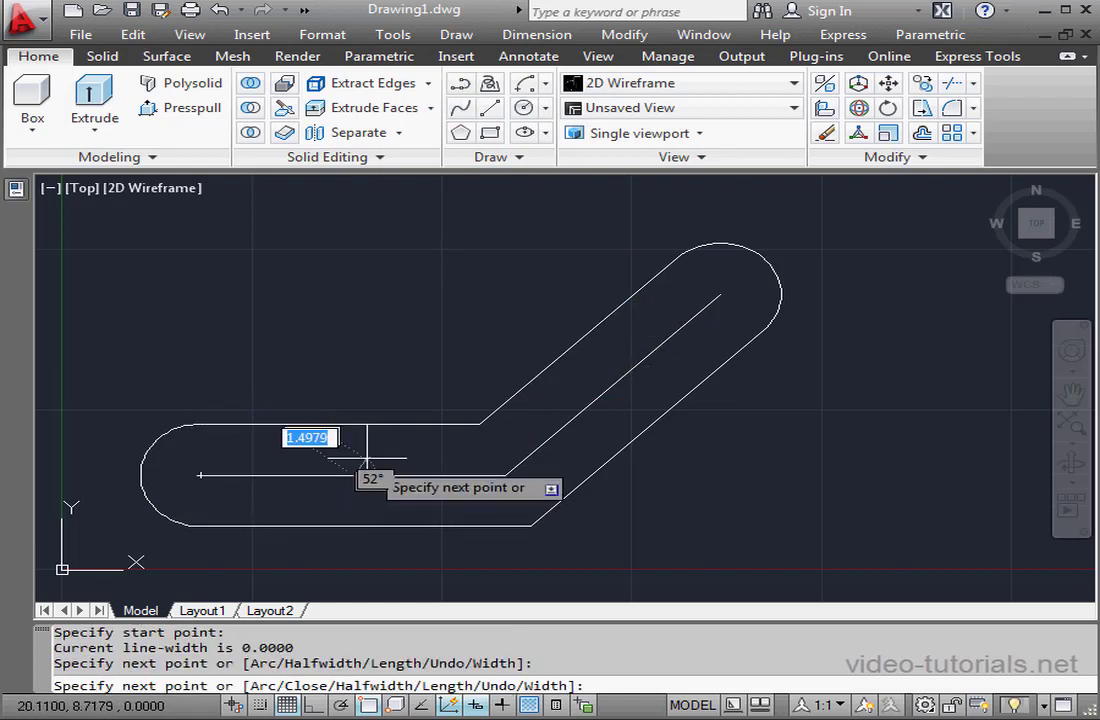
right_click(370, 393)
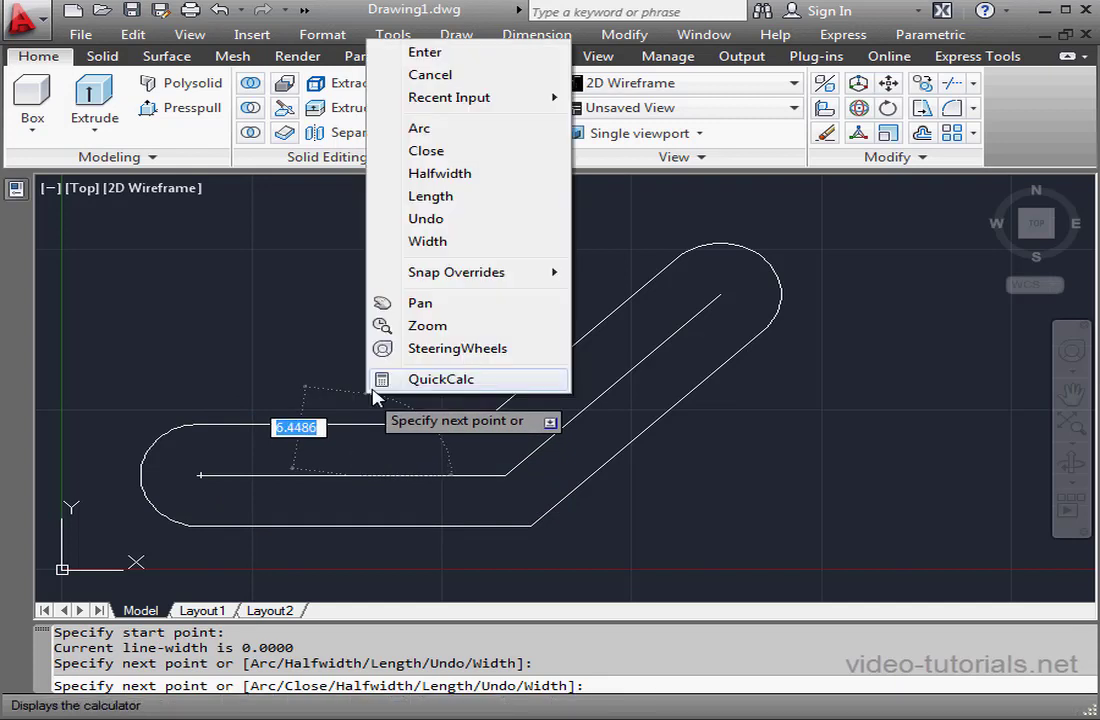
left_click(466, 53)
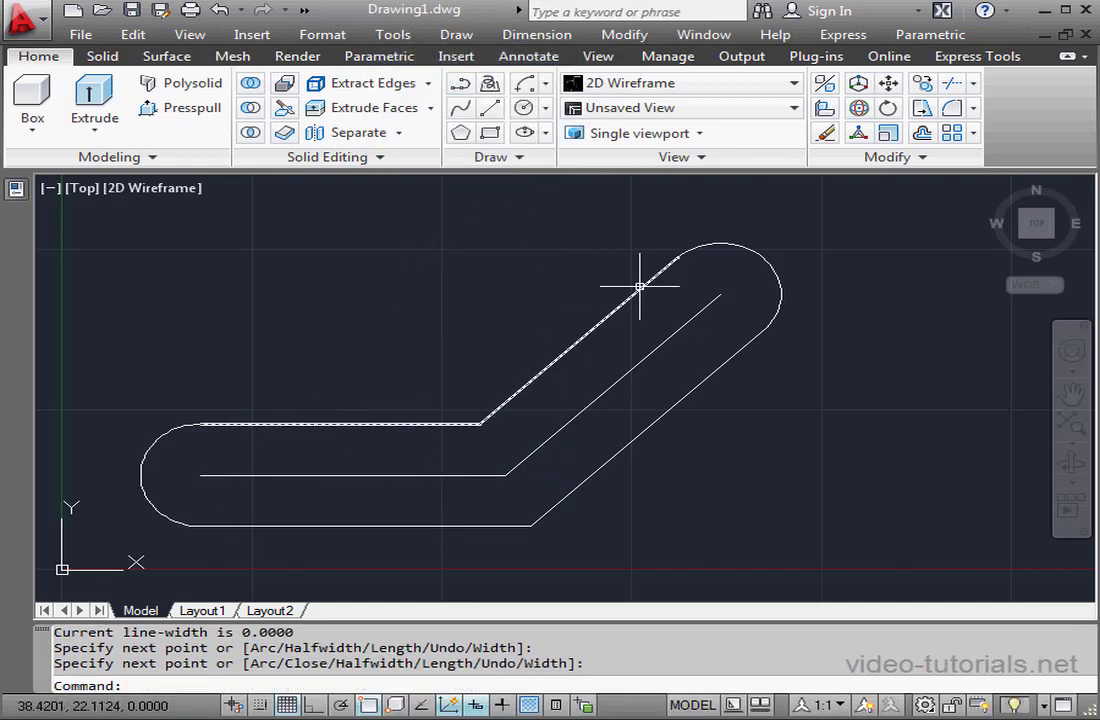
Step: Offset the short 10-unit polyline by 2 units above and below the centreline
left_click(922, 137)
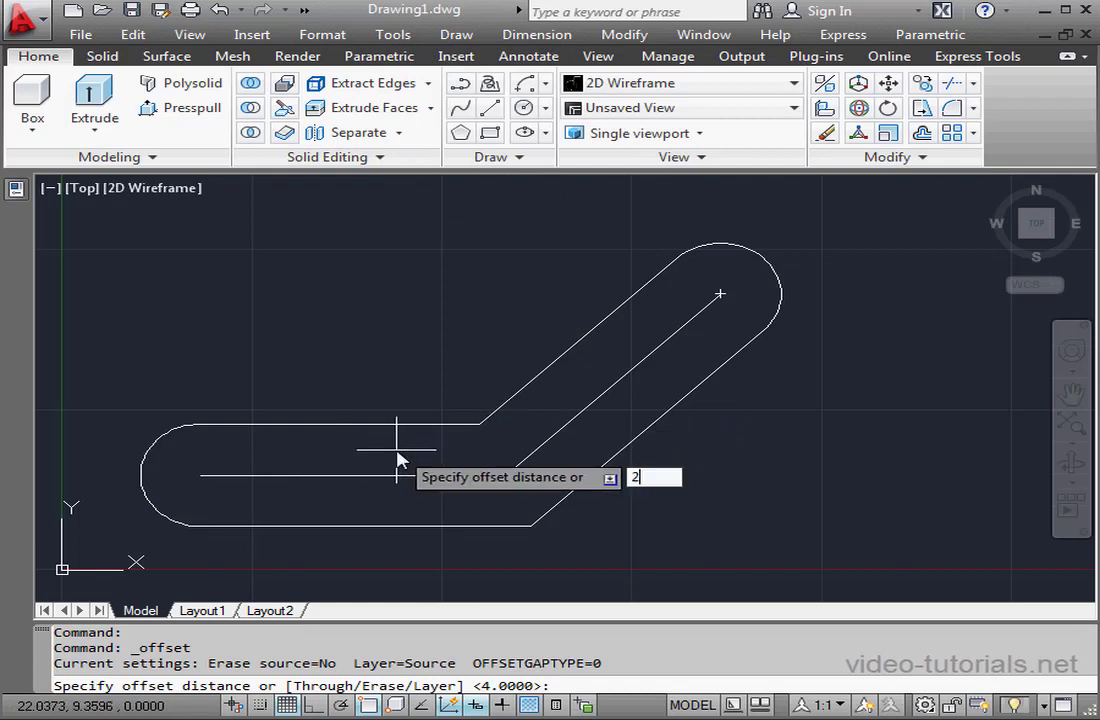
type("2")
key("Return")
left_click(334, 475)
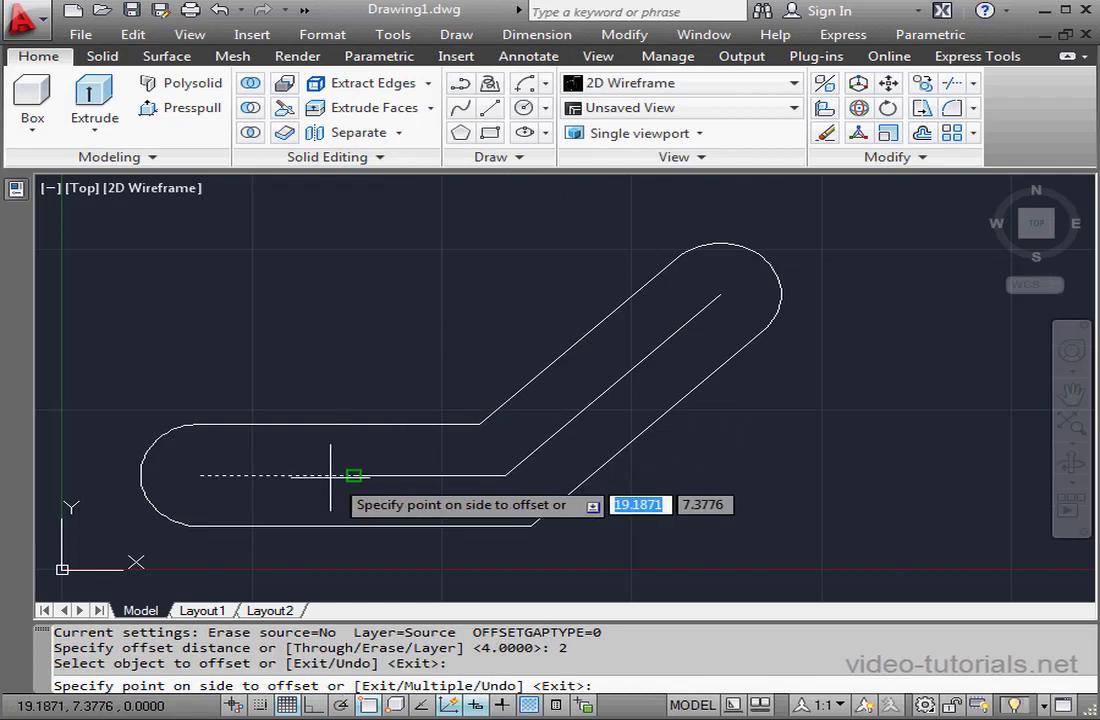
left_click(323, 440)
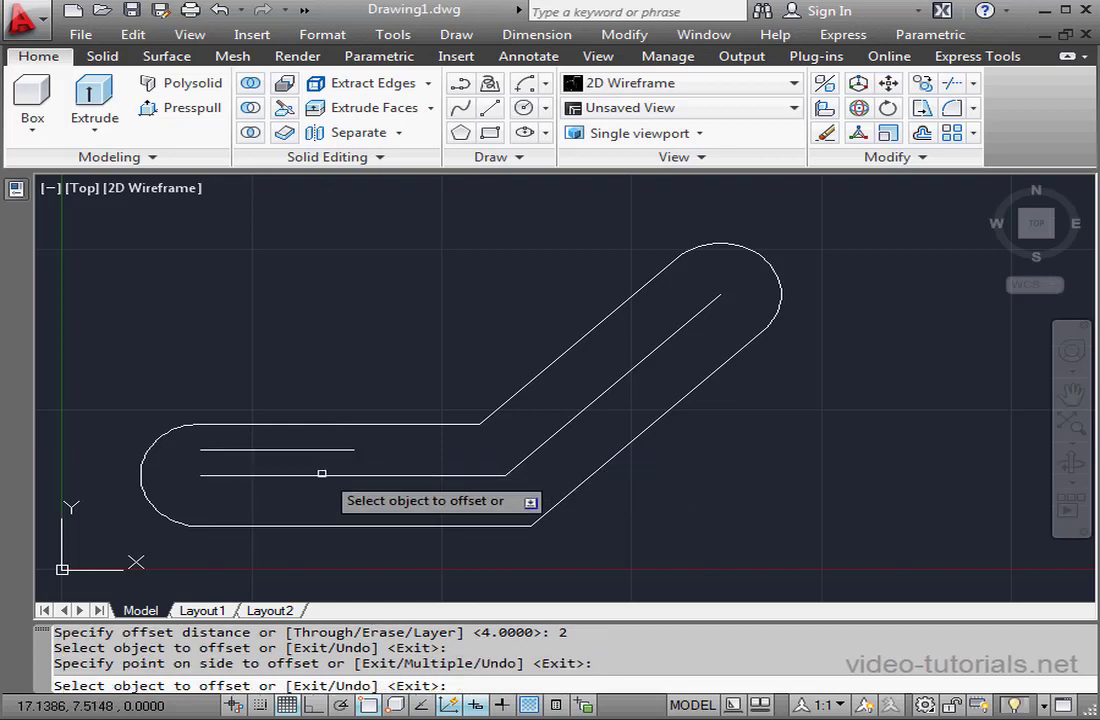
left_click(322, 473)
left_click(315, 518)
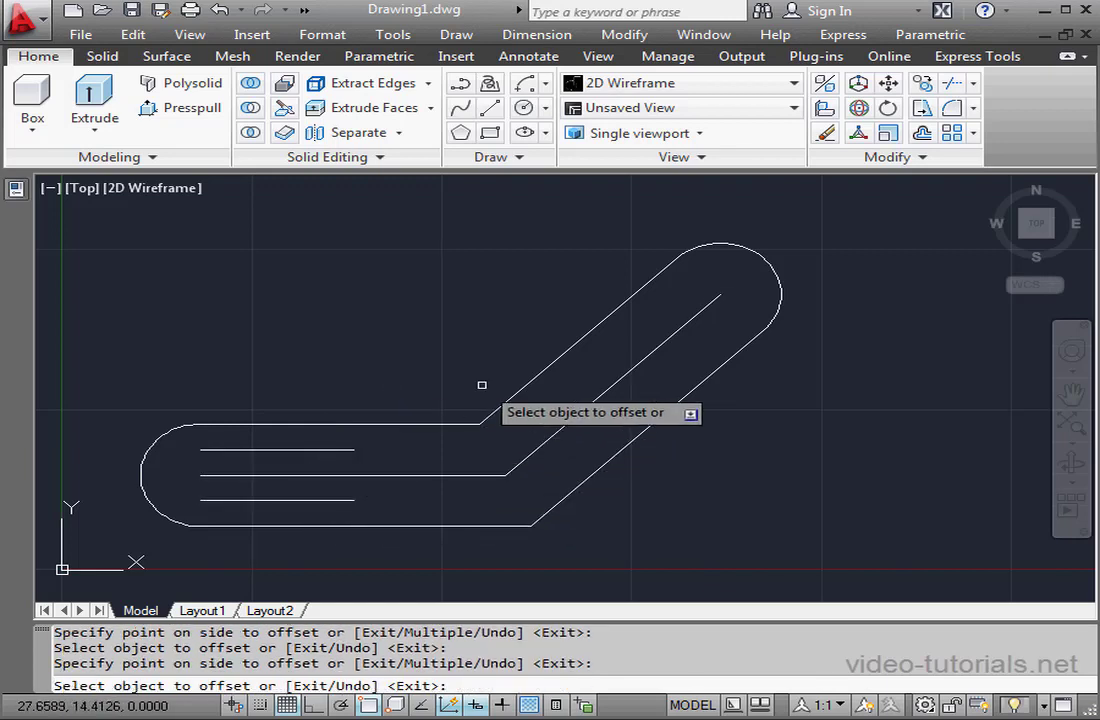
Step: Draw a circle of radius 2 at each end of the short polyline, reaching the offset lines
left_click(523, 107)
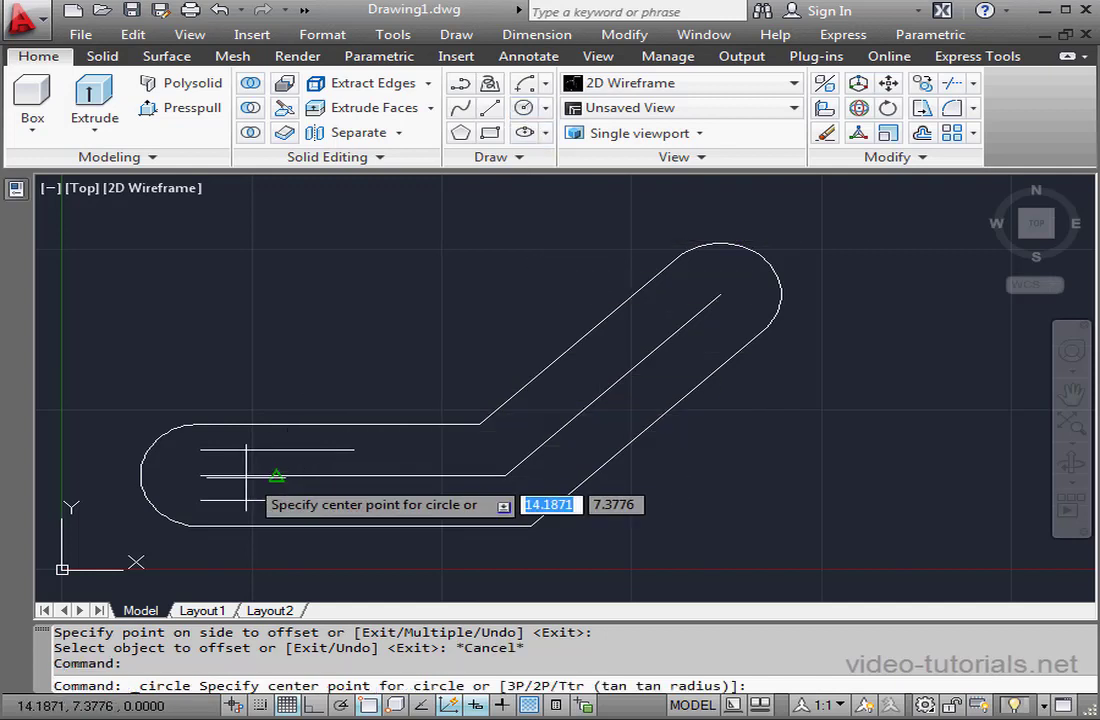
left_click(200, 476)
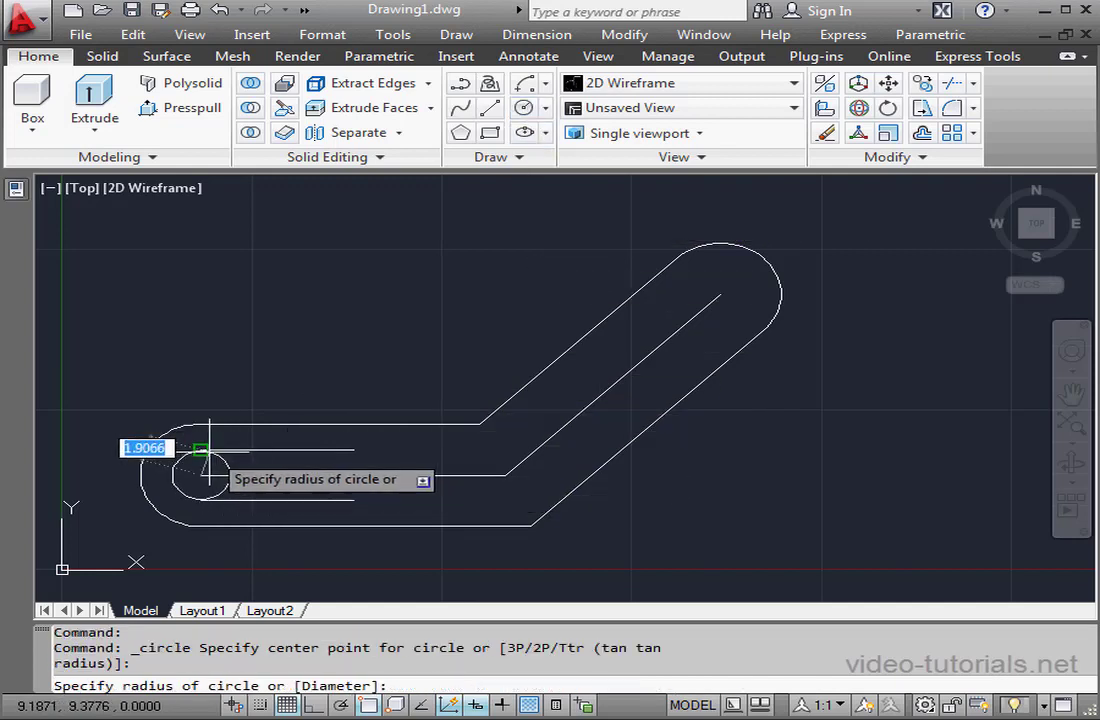
left_click(208, 446)
left_click(525, 108)
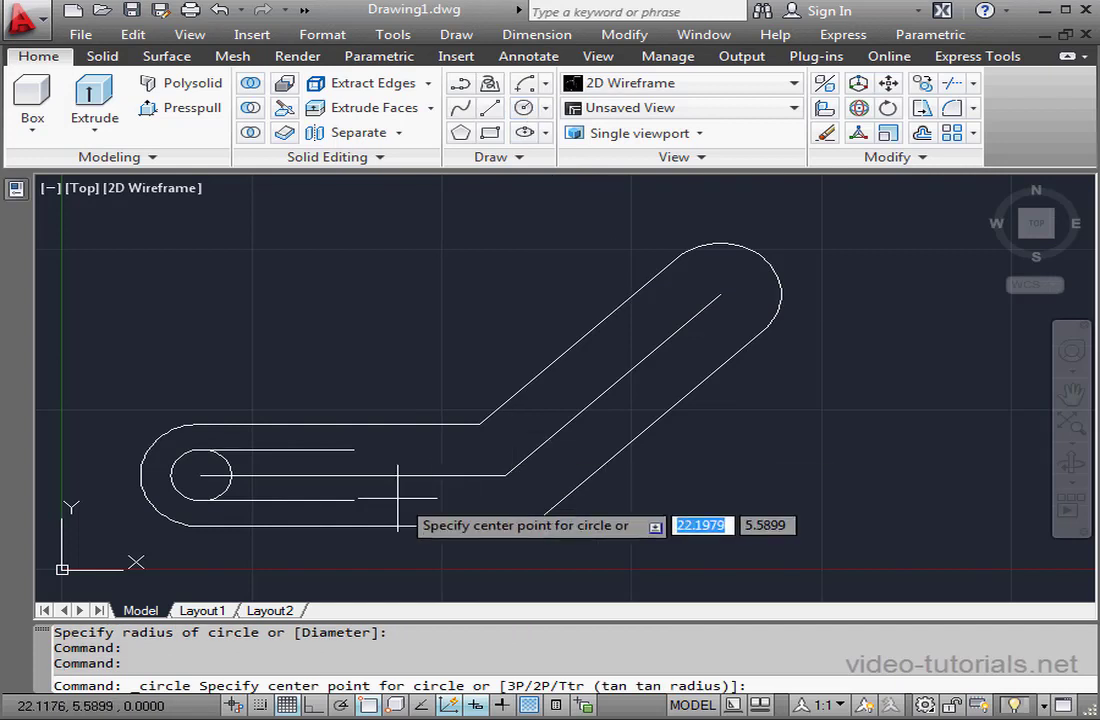
left_click(352, 475)
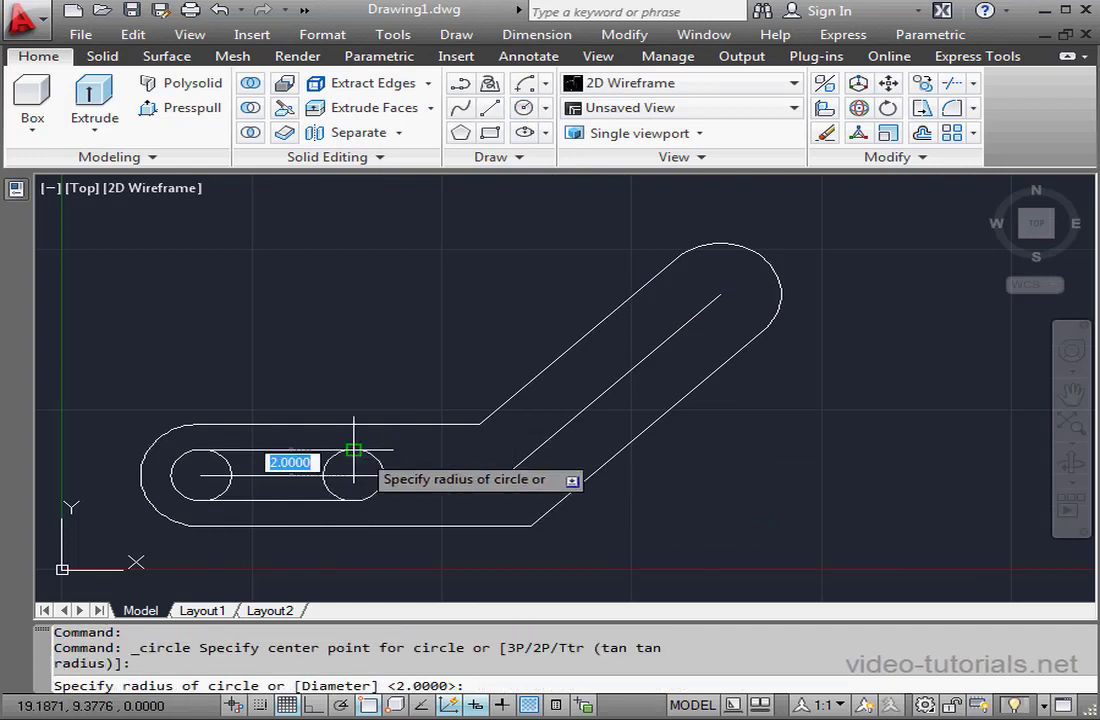
left_click(355, 447)
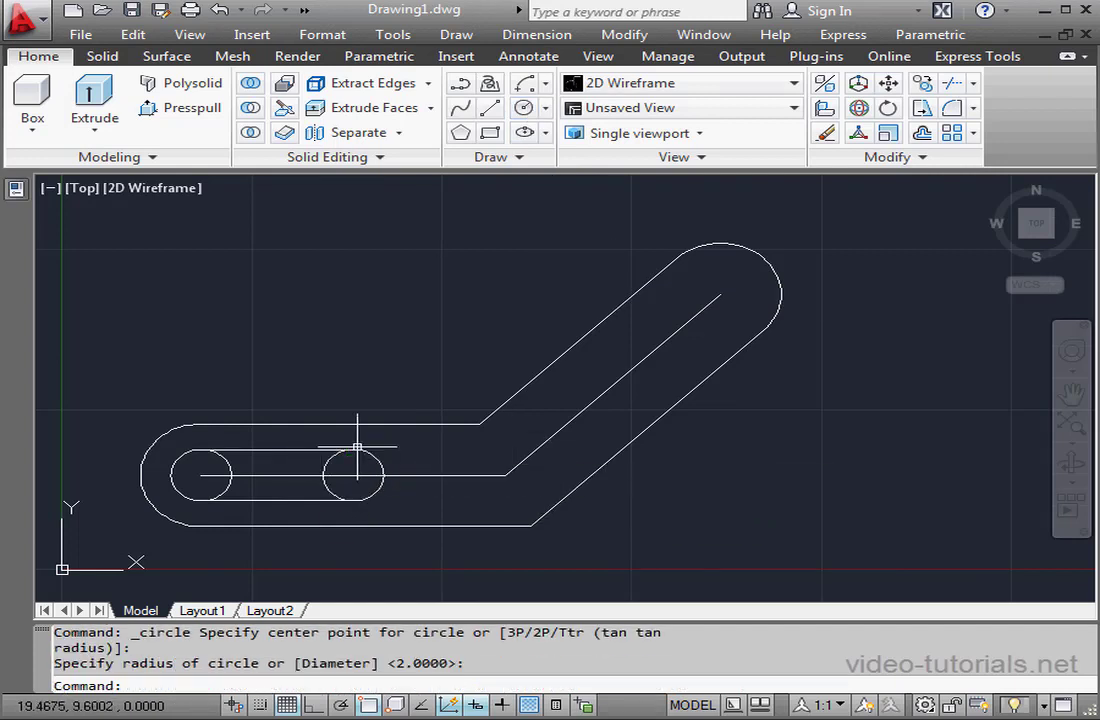
Step: Draw a circle of radius 2 centred on the centreline's endpoint at the slanted end
left_click(525, 108)
left_click(720, 296)
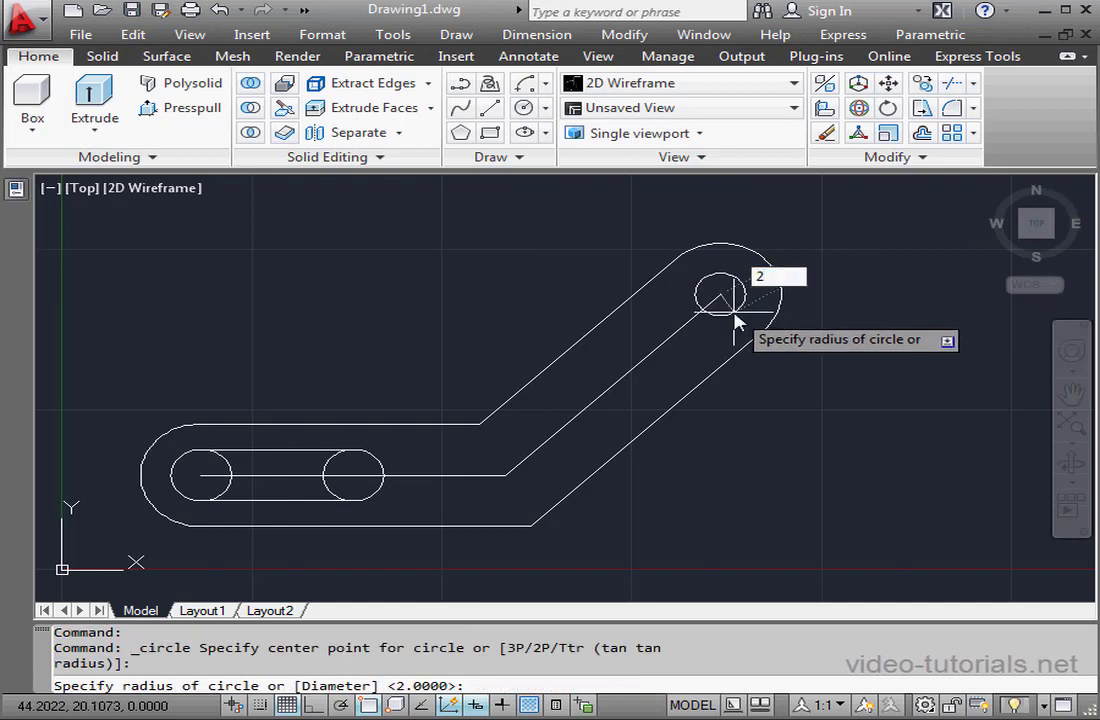
key("Return")
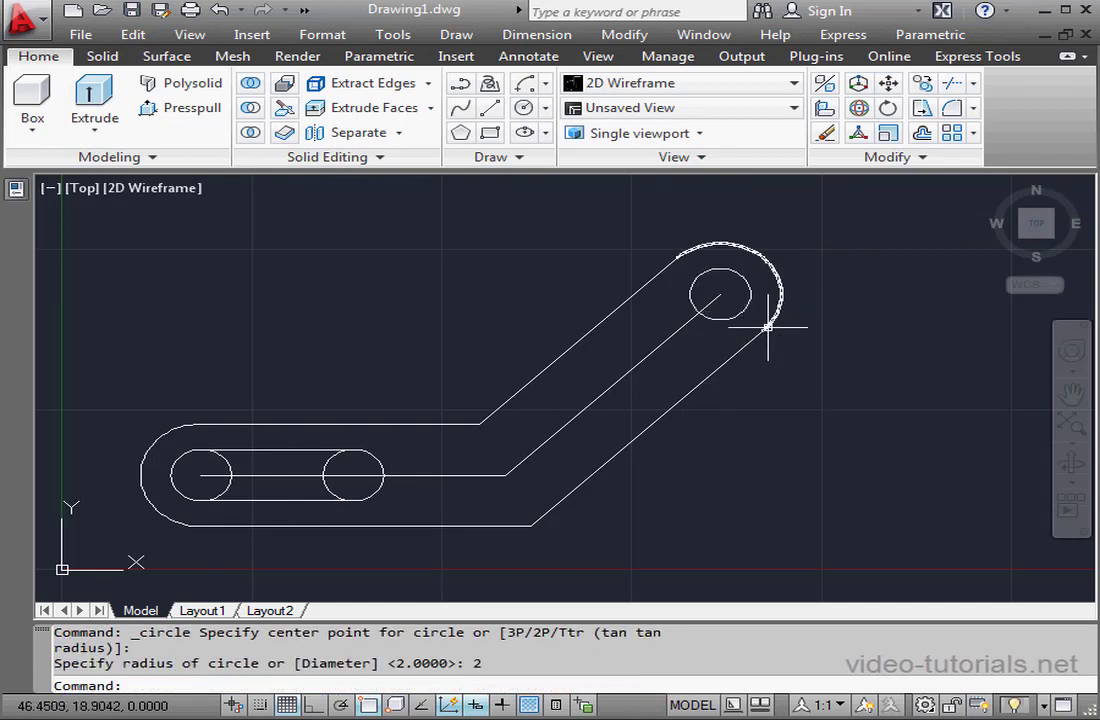
Step: Trim the inner halves of both slot circles using all objects as cutting edges, leaving a rounded slot outline
left_click(953, 85)
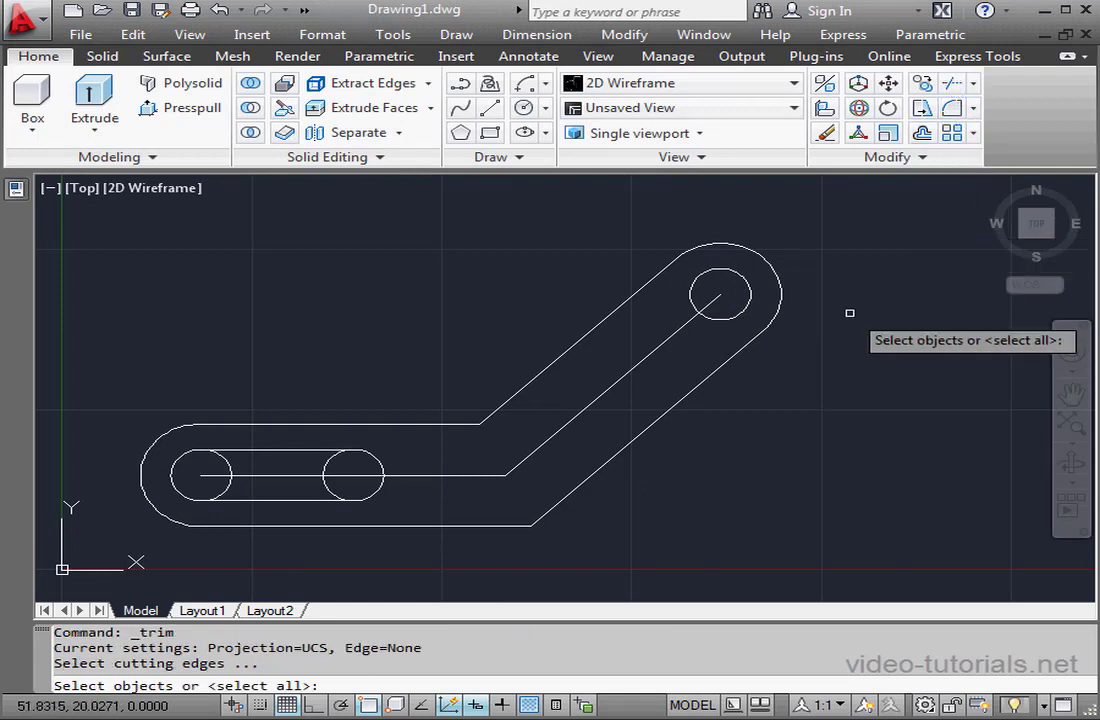
key("Return")
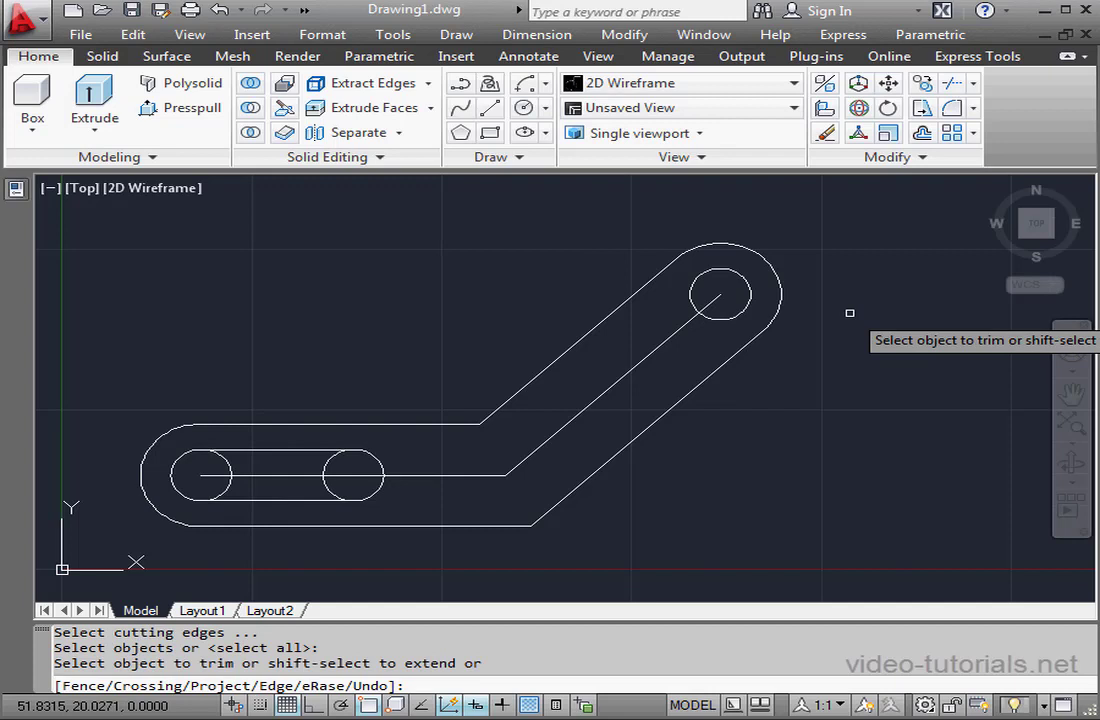
left_click(326, 476)
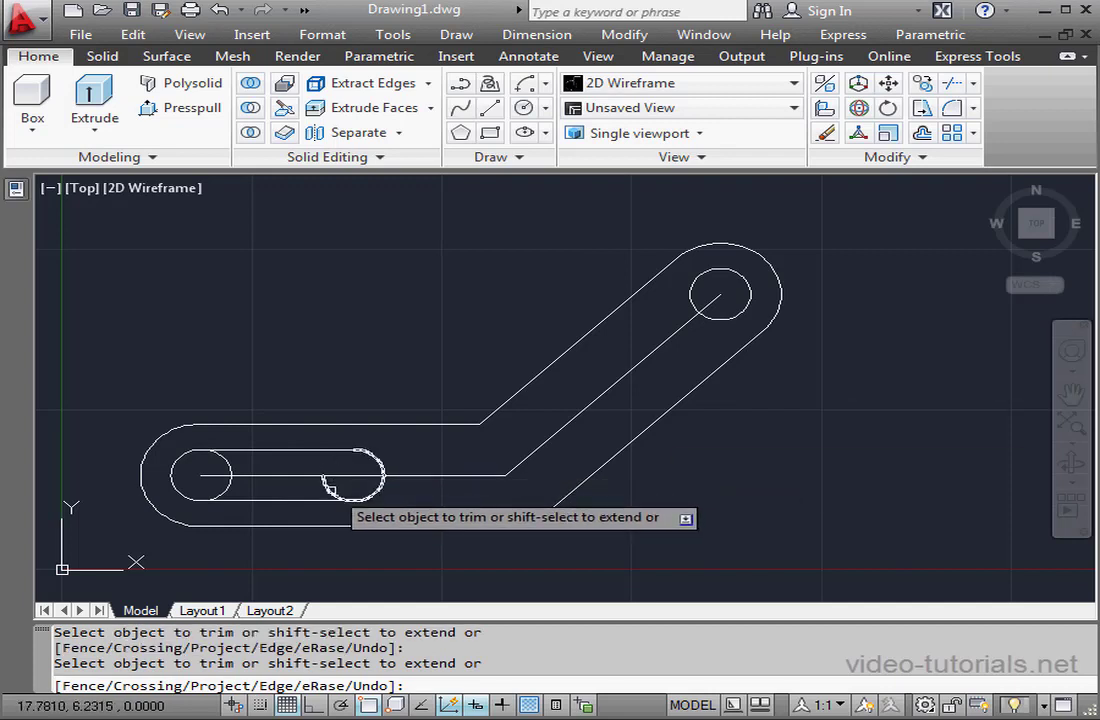
left_click(330, 489)
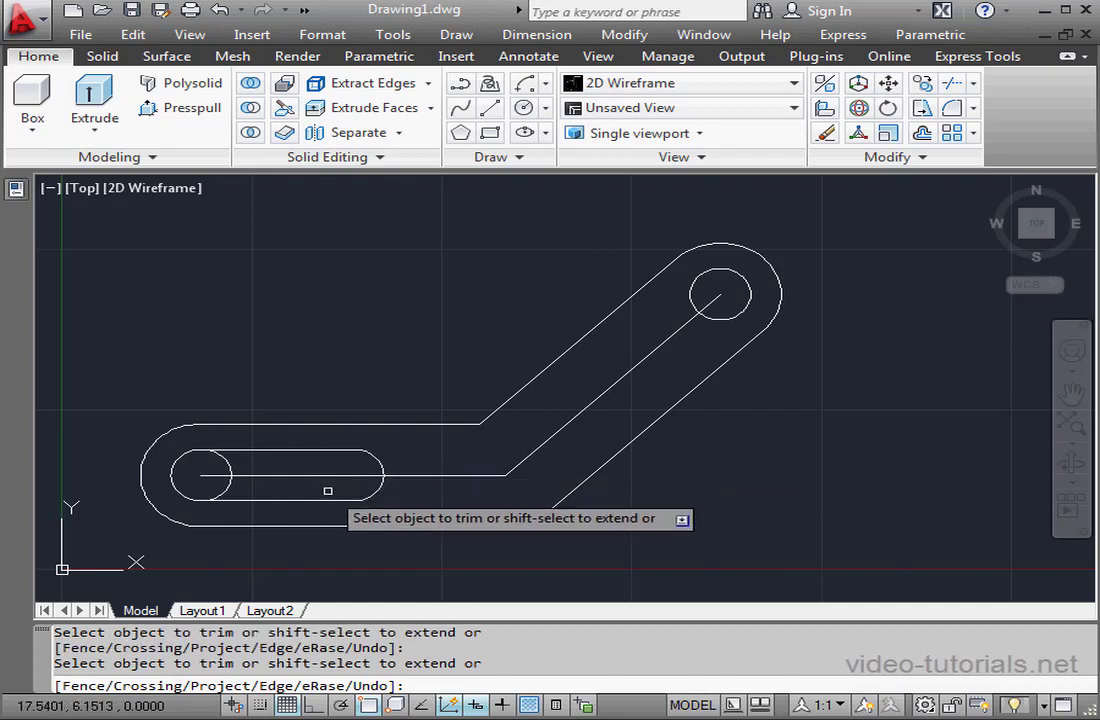
left_click(227, 466)
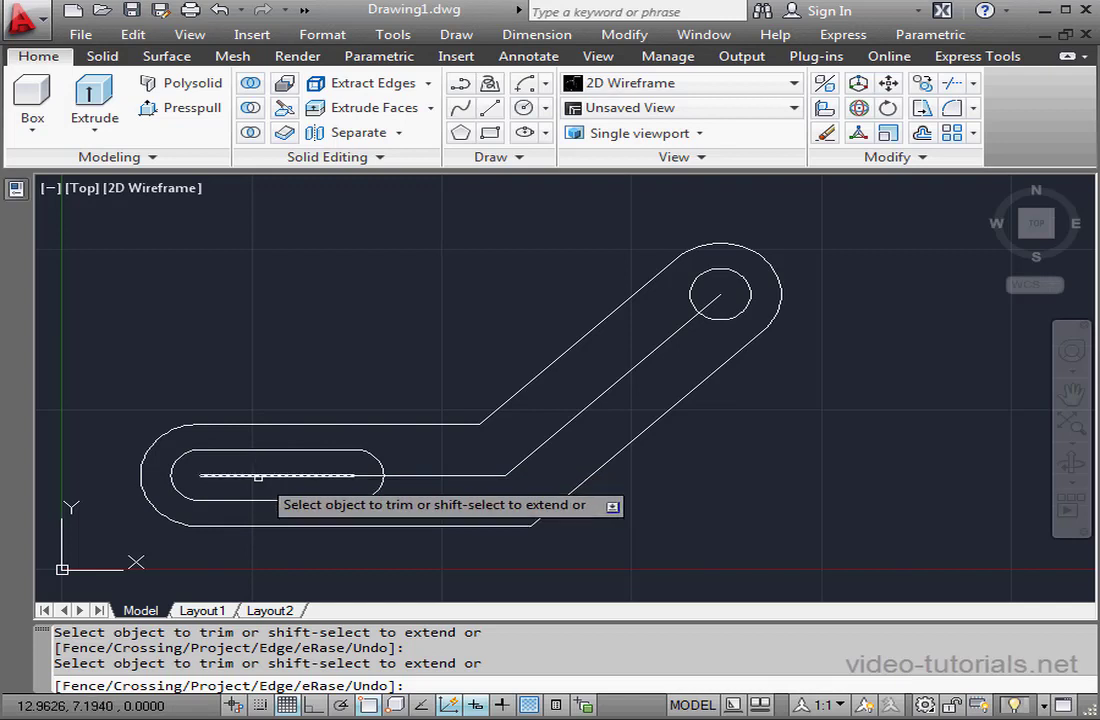
Step: Erase the short polyline along the slot's centre with the Trim command's eRase option
right_click(277, 462)
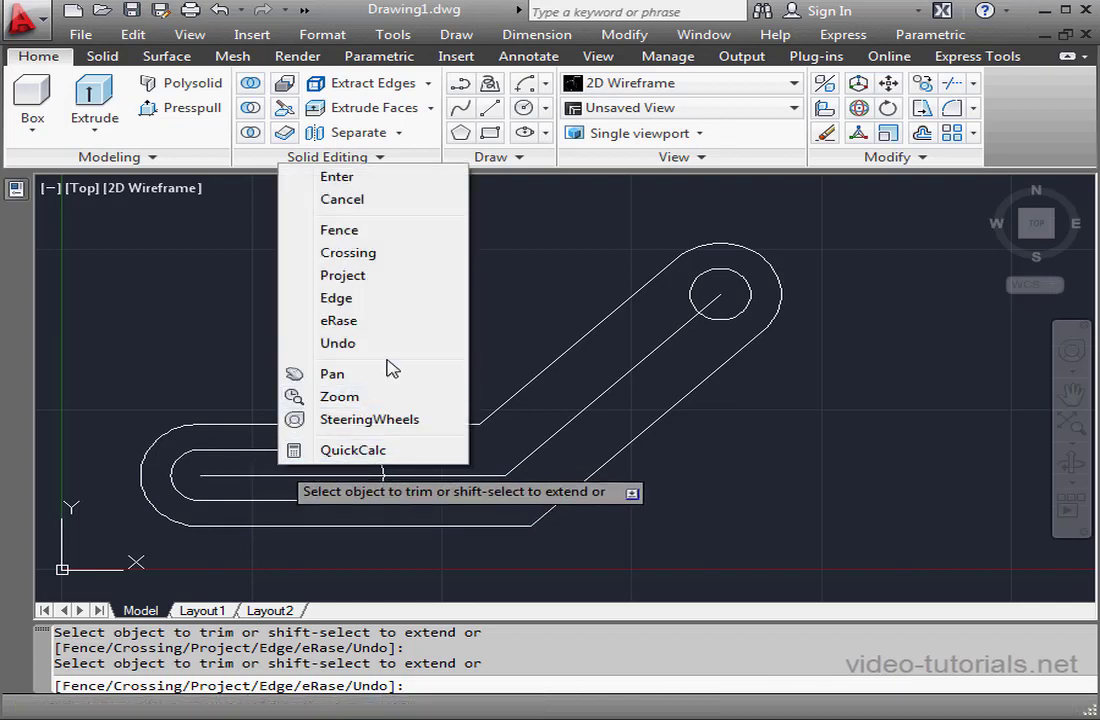
left_click(340, 320)
left_click(354, 474)
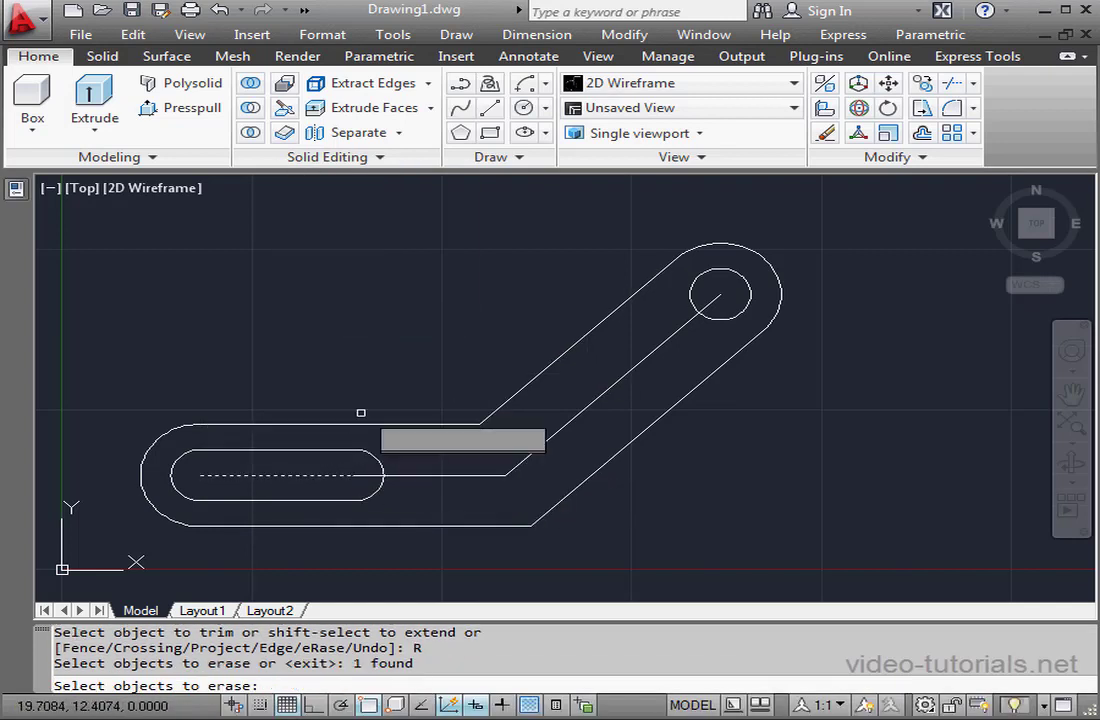
key("Return")
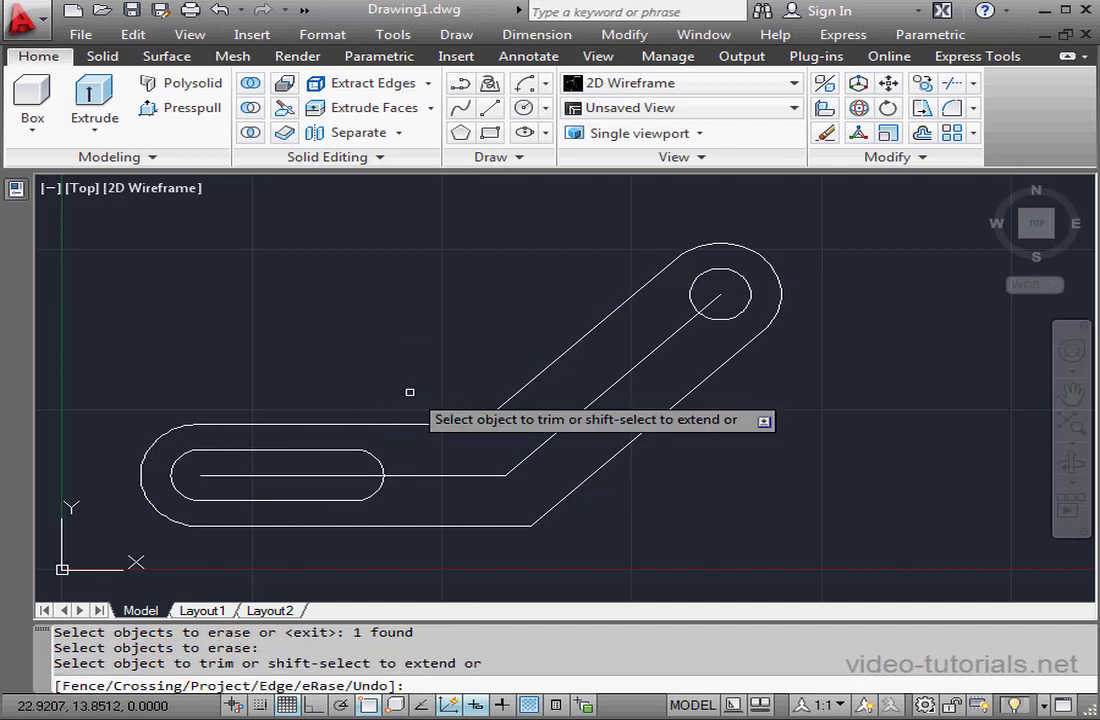
Step: Offset the upper and lower outer polylines of the arm inward by 1.5 units
left_click(920, 132)
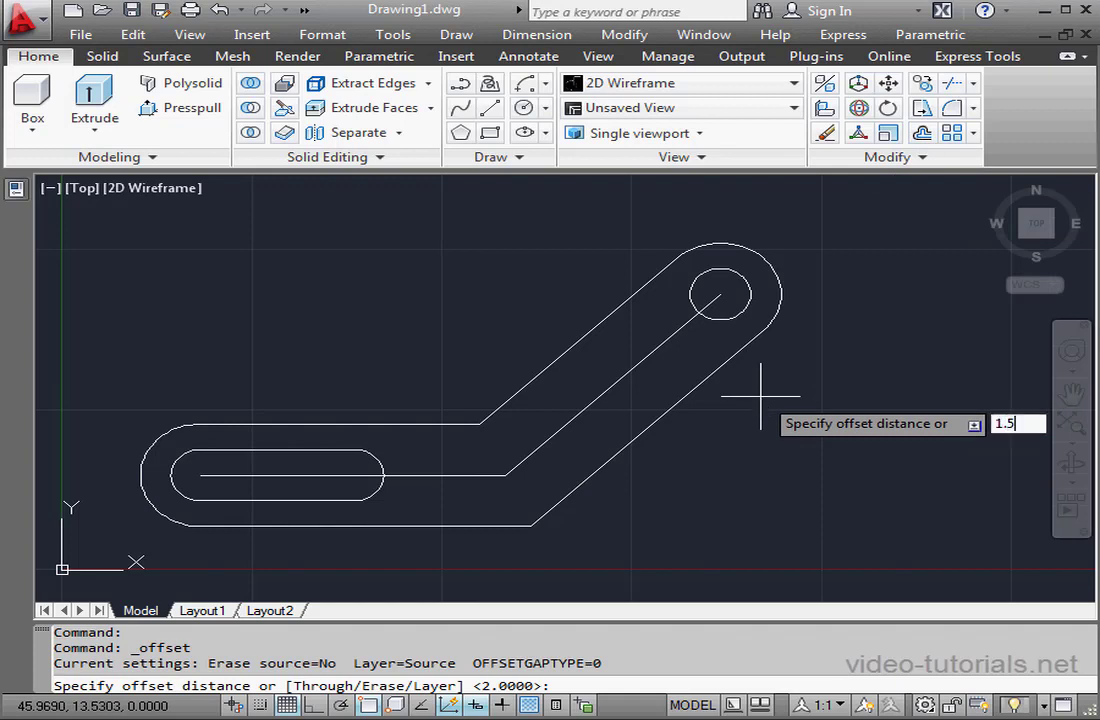
key("Return")
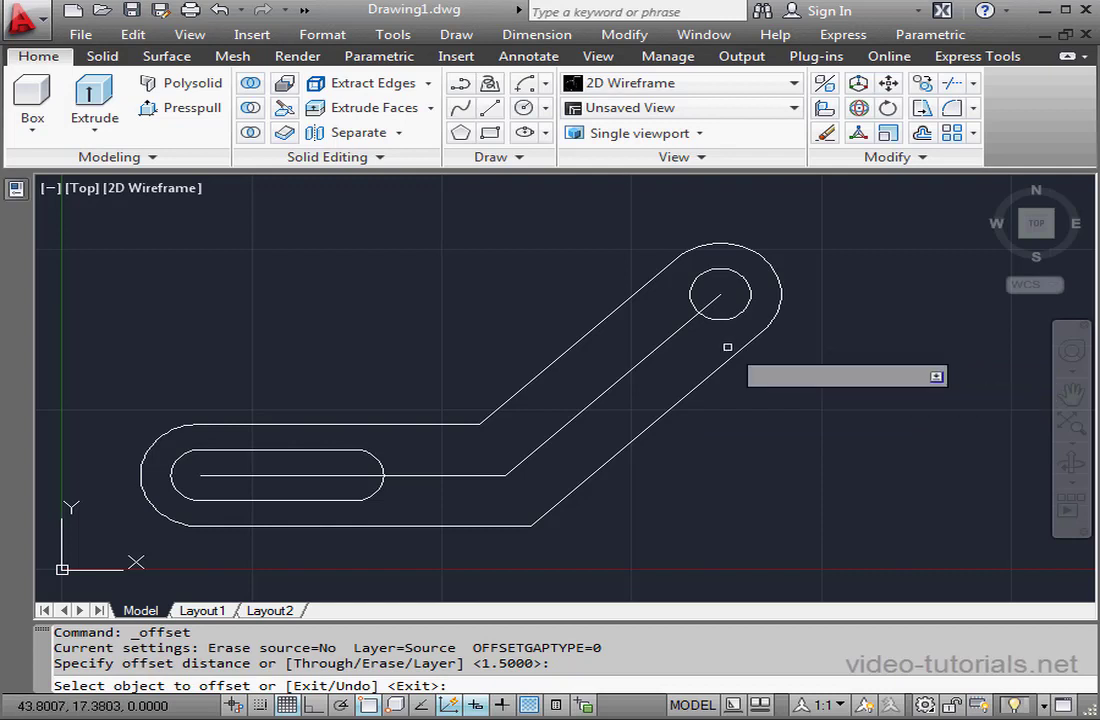
left_click(606, 315)
left_click(609, 327)
left_click(683, 381)
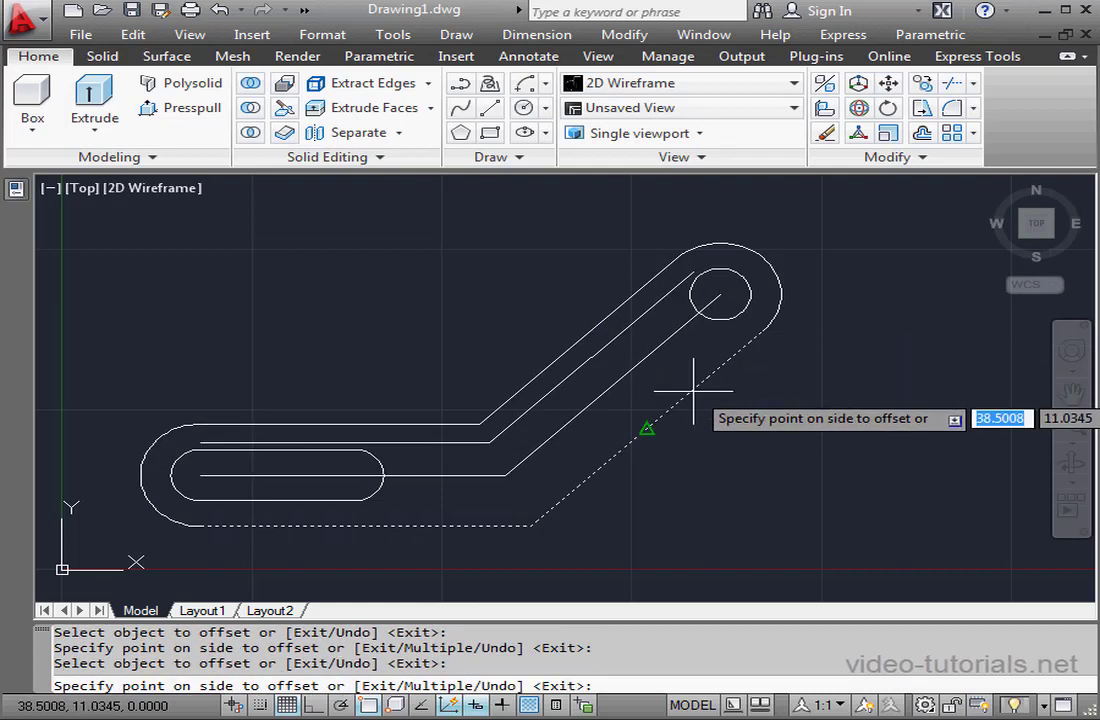
left_click(660, 379)
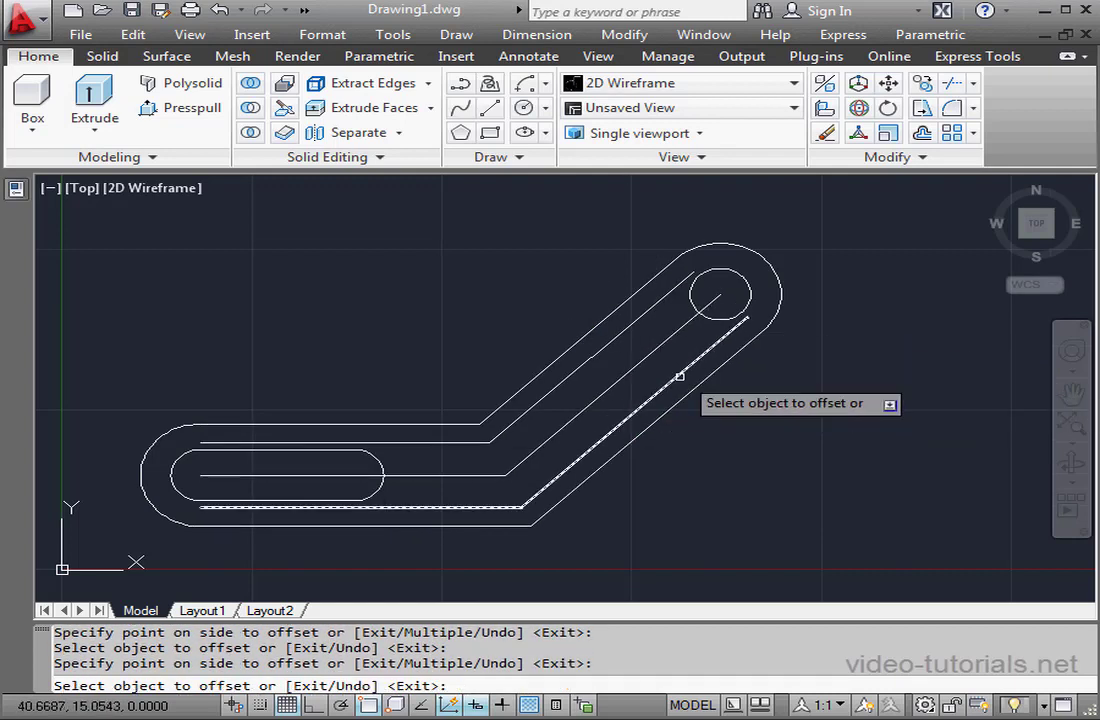
Step: Offset the hole circle at the slanted end and the slot's right end arc outward by 1.5 units
left_click(719, 322)
left_click(704, 331)
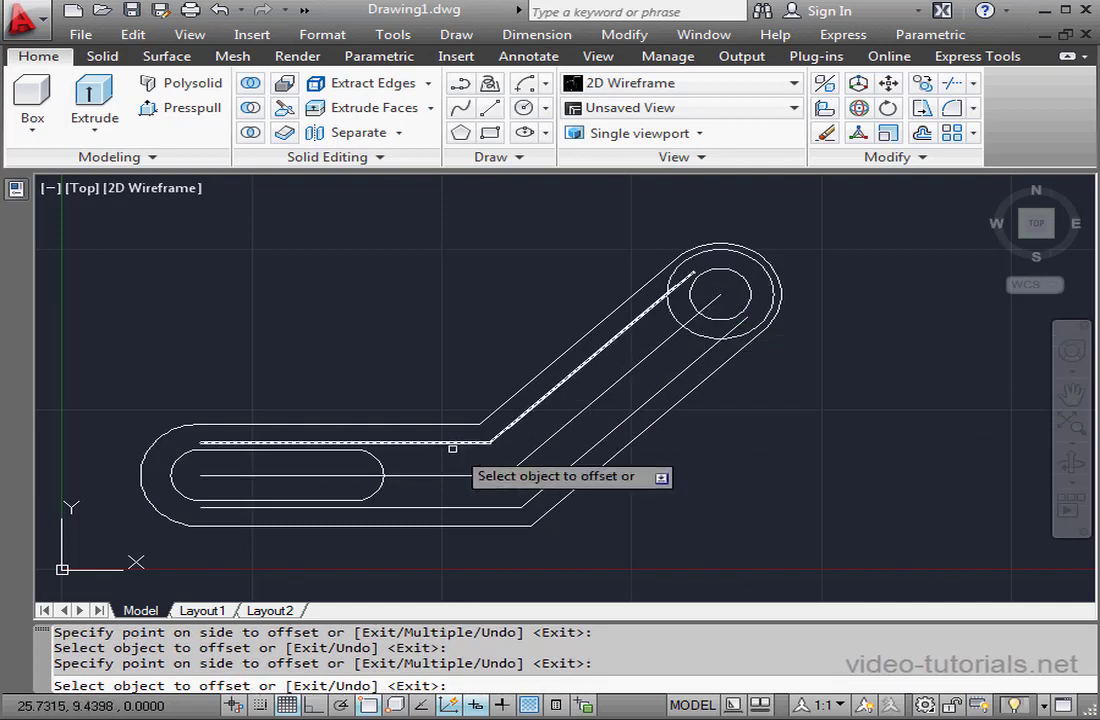
left_click(384, 474)
left_click(355, 475)
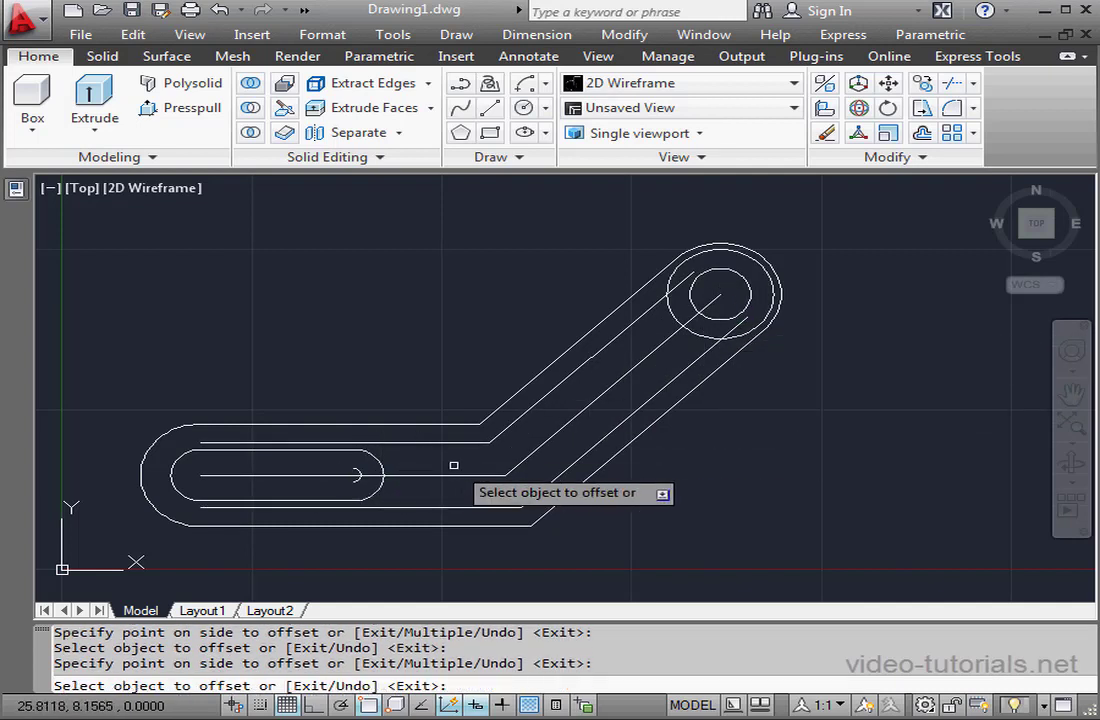
left_click(378, 462)
left_click(400, 468)
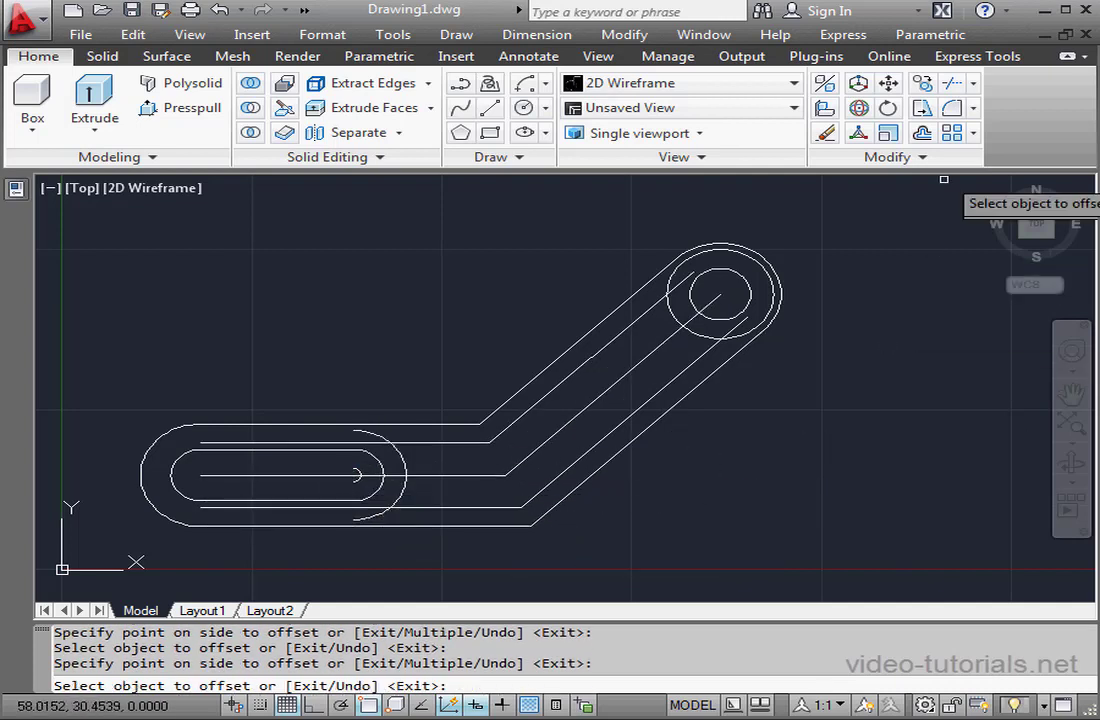
Step: Trim the offset circle, offset arc and inner polylines at their crossings to leave a closed bent pocket between slot and hole
left_click(953, 85)
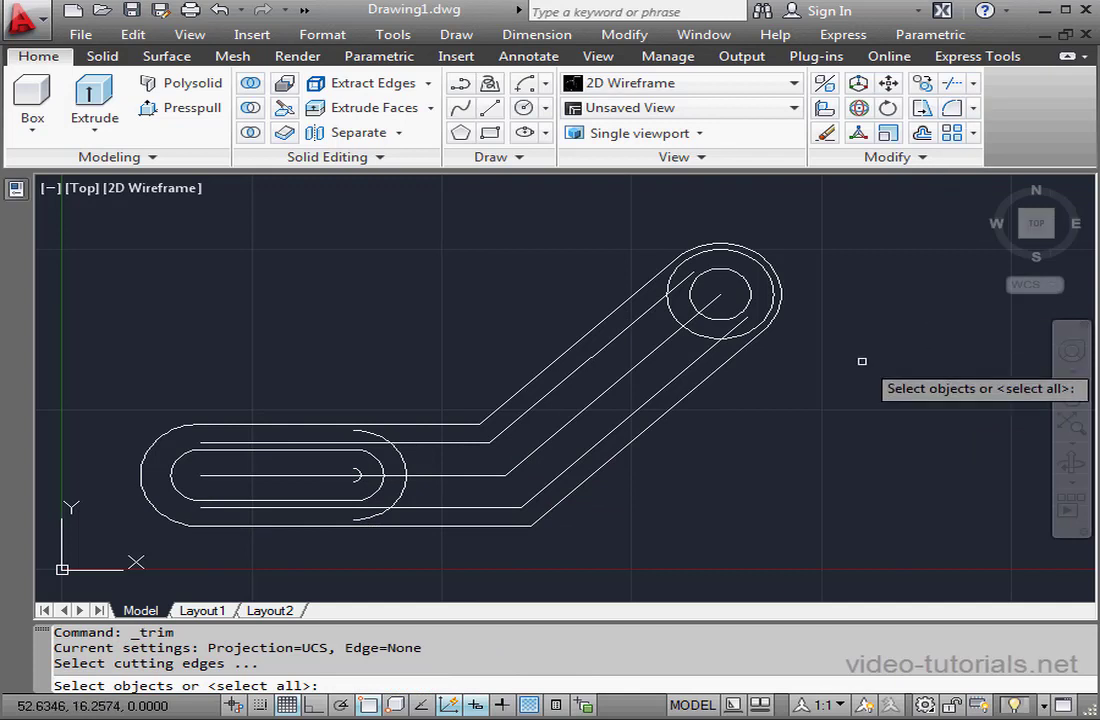
key("Return")
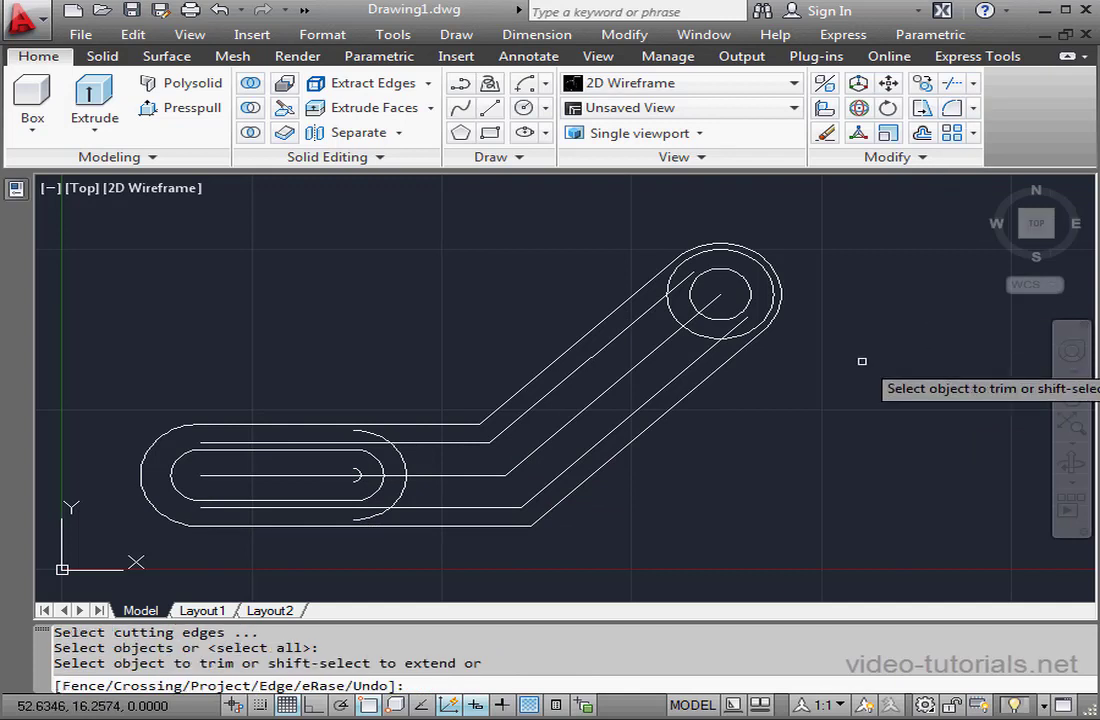
left_click(736, 333)
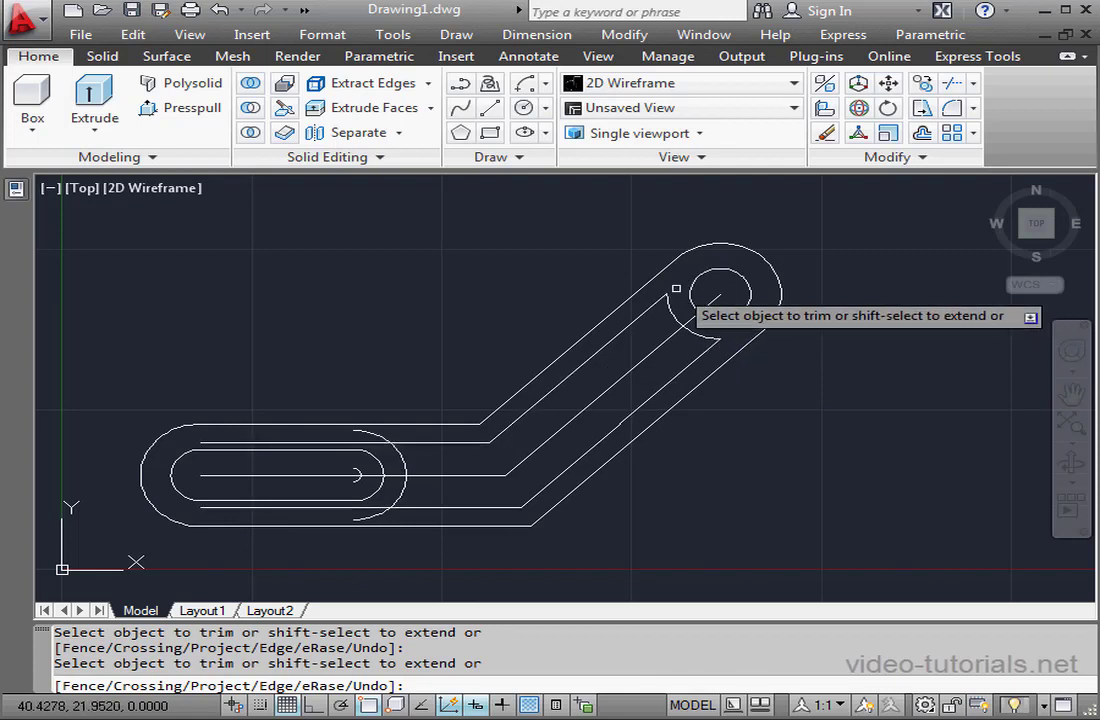
left_click(373, 436)
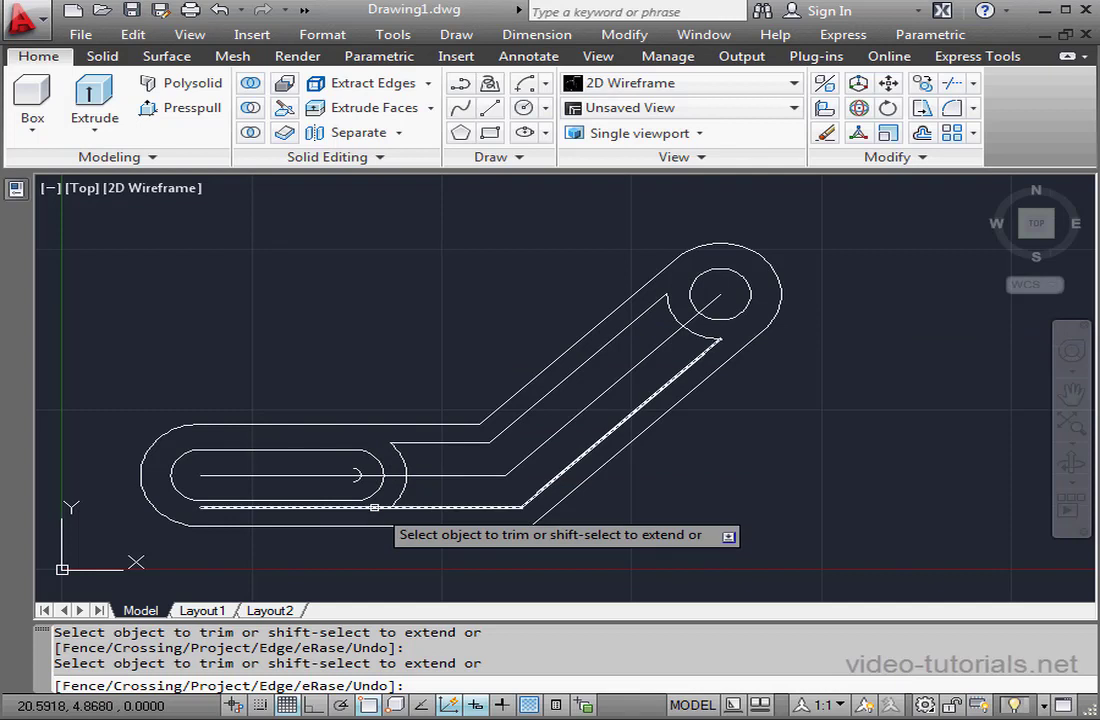
Step: Erase the stray small arc inside the slot and the arm's centreline, using the Trim command's eRase option
right_click(436, 337)
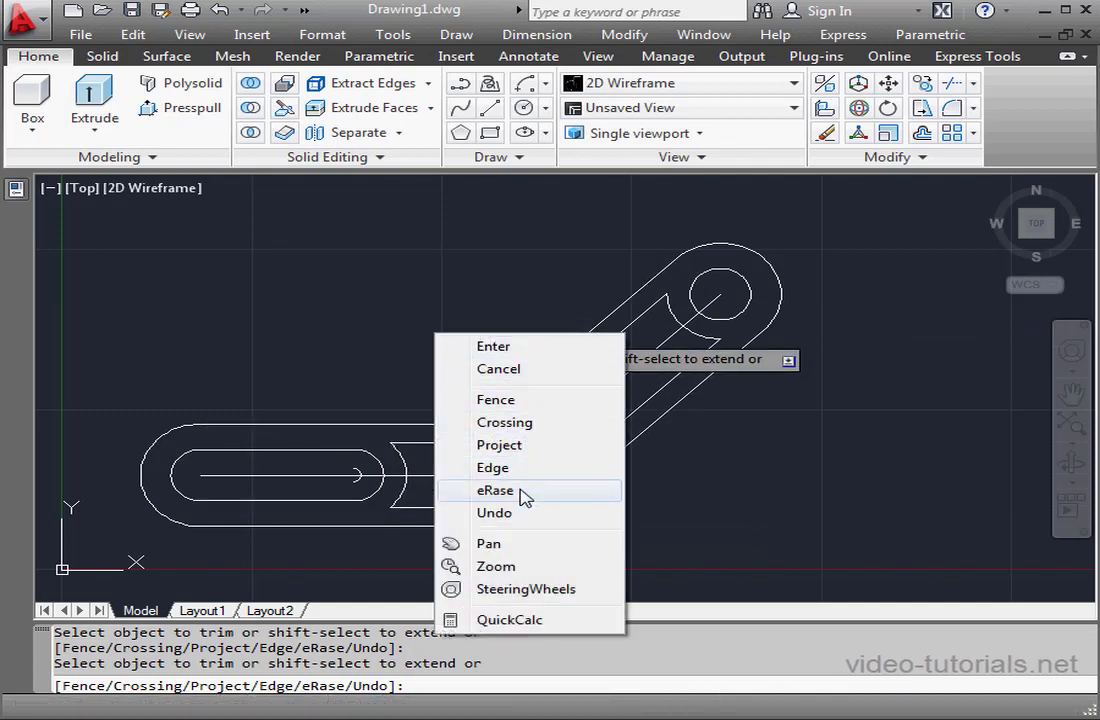
left_click(525, 491)
left_click(357, 475)
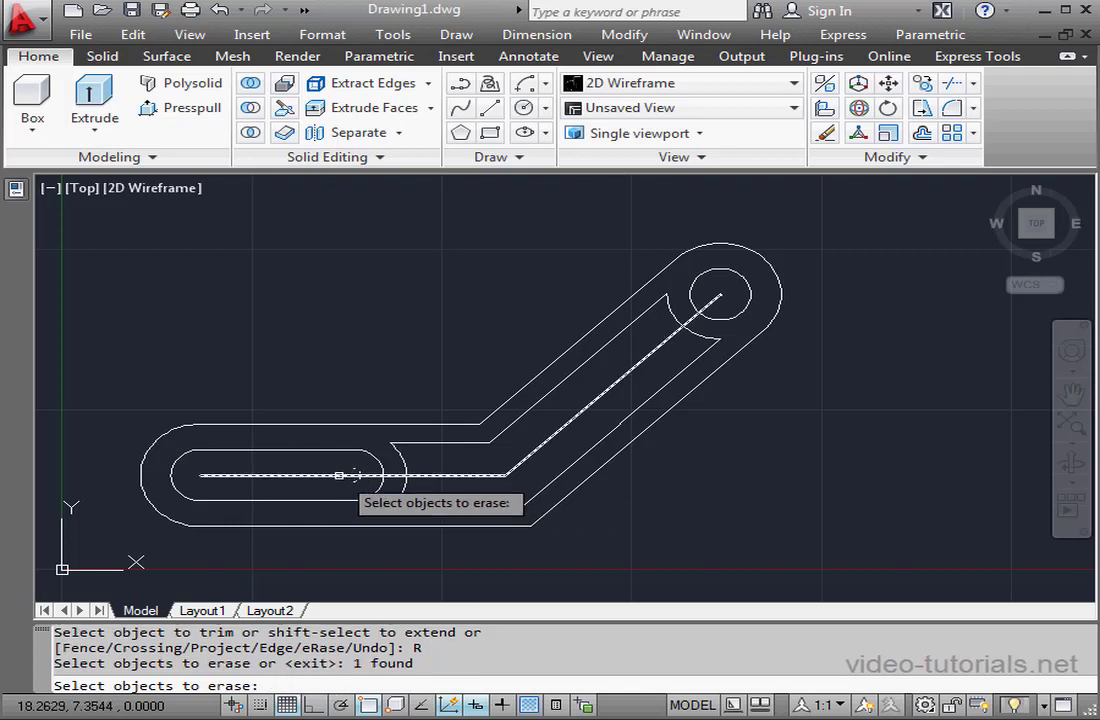
left_click(340, 475)
right_click(409, 349)
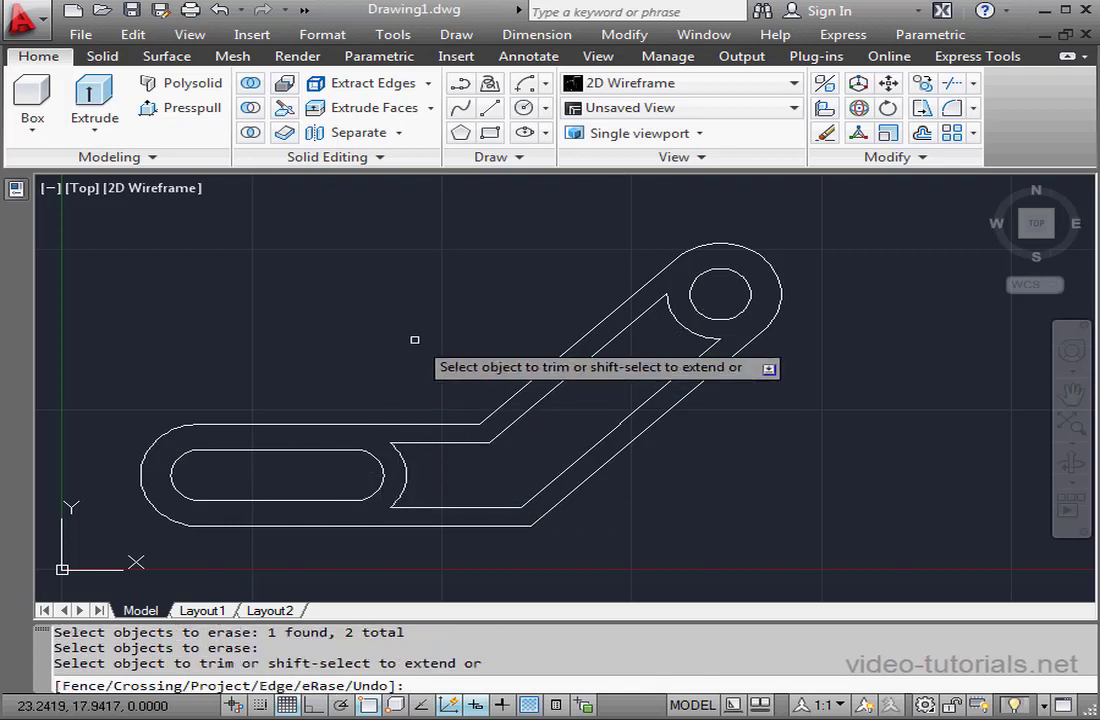
key("Escape")
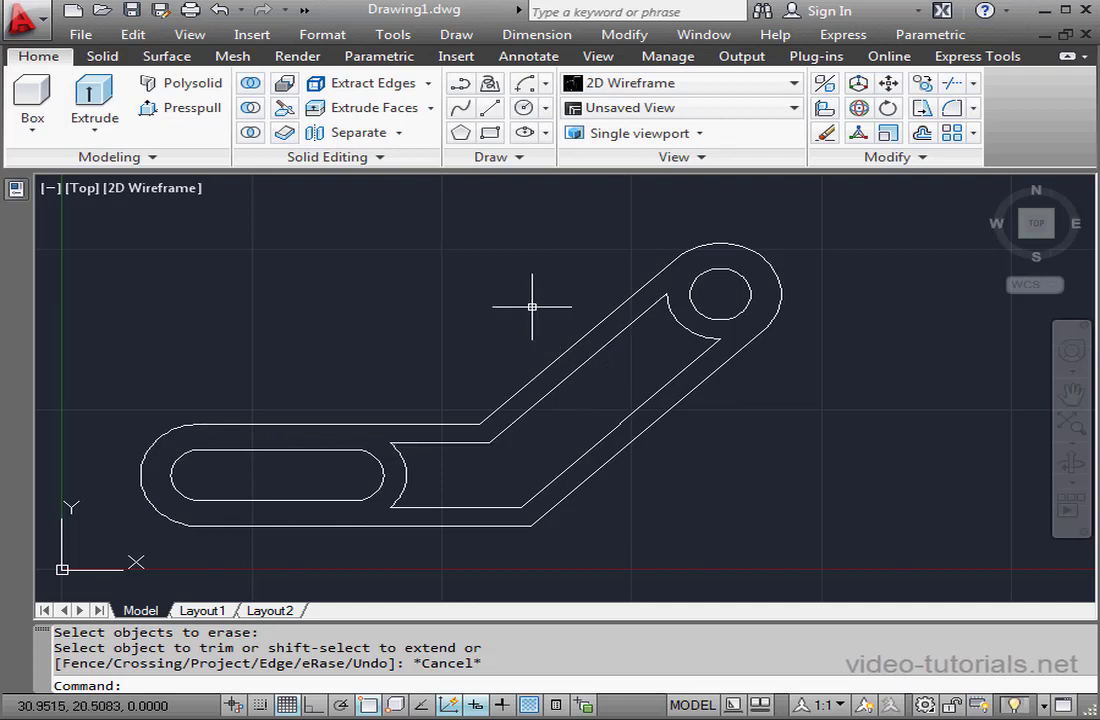
Step: Join the whole profile into polylines with Edit Polyline's Multiple option, converting lines and arcs and using a fuzz distance of 0
left_click(924, 158)
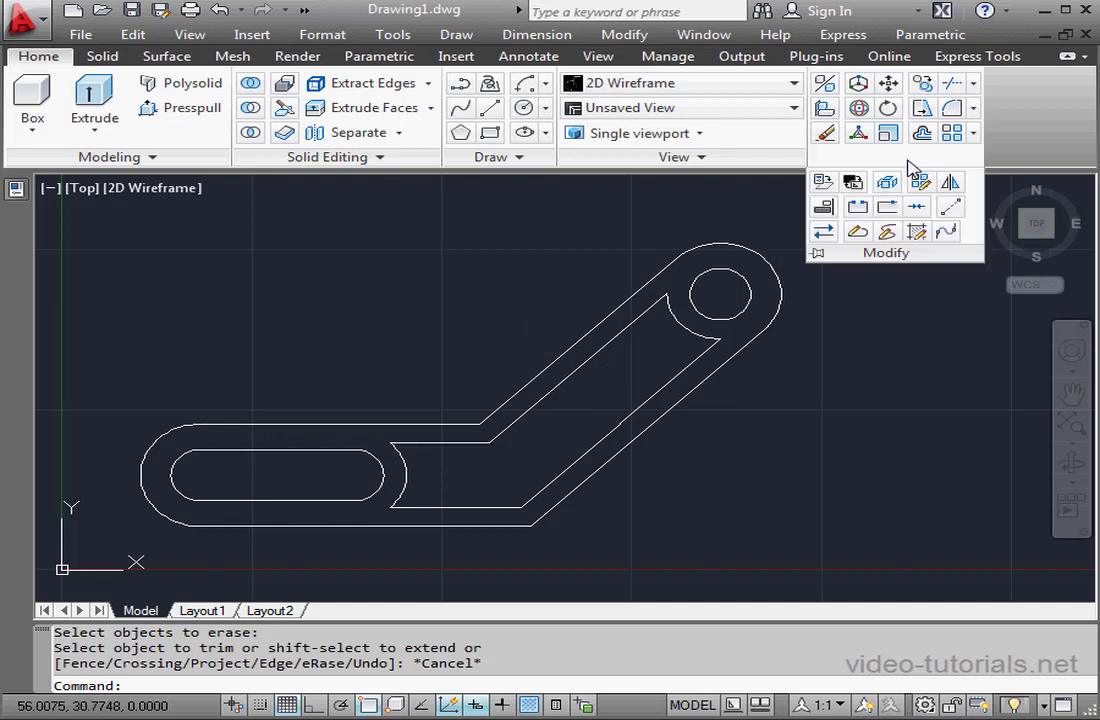
left_click(858, 231)
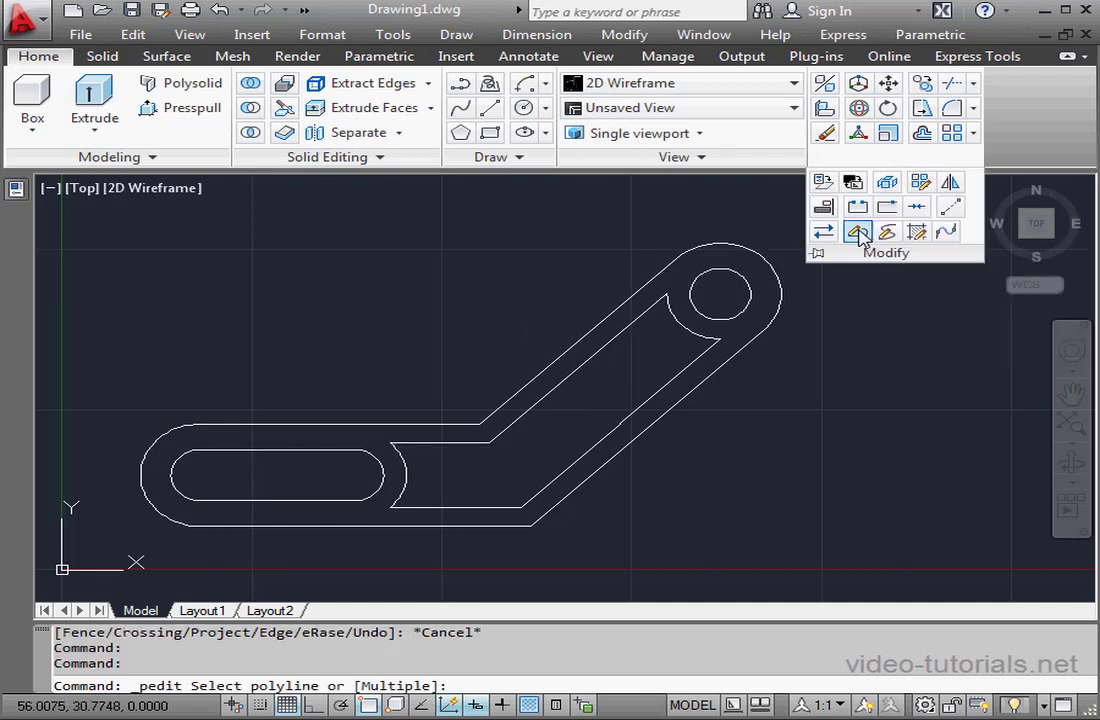
right_click(845, 322)
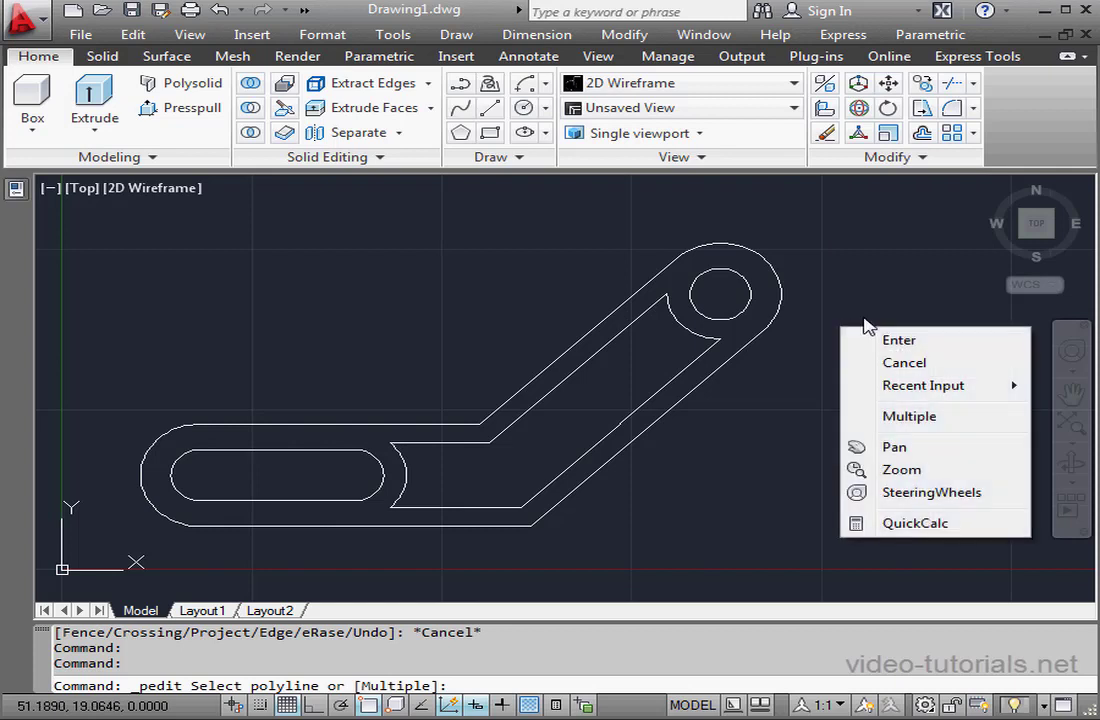
left_click(925, 413)
left_click(829, 210)
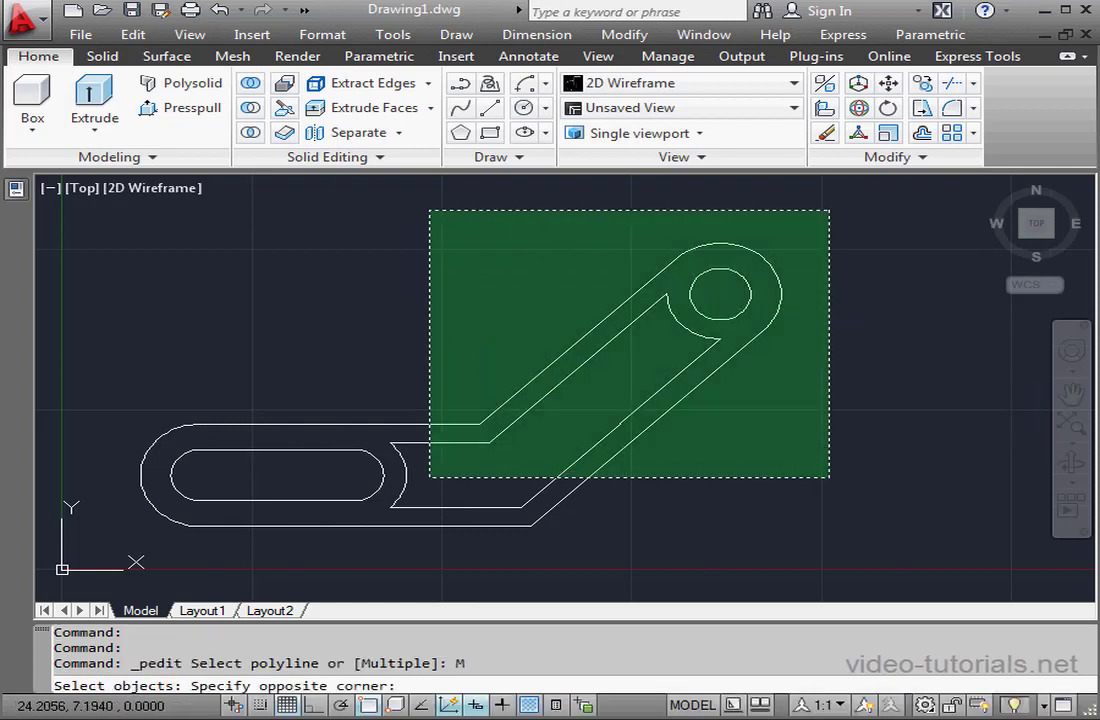
left_click(111, 561)
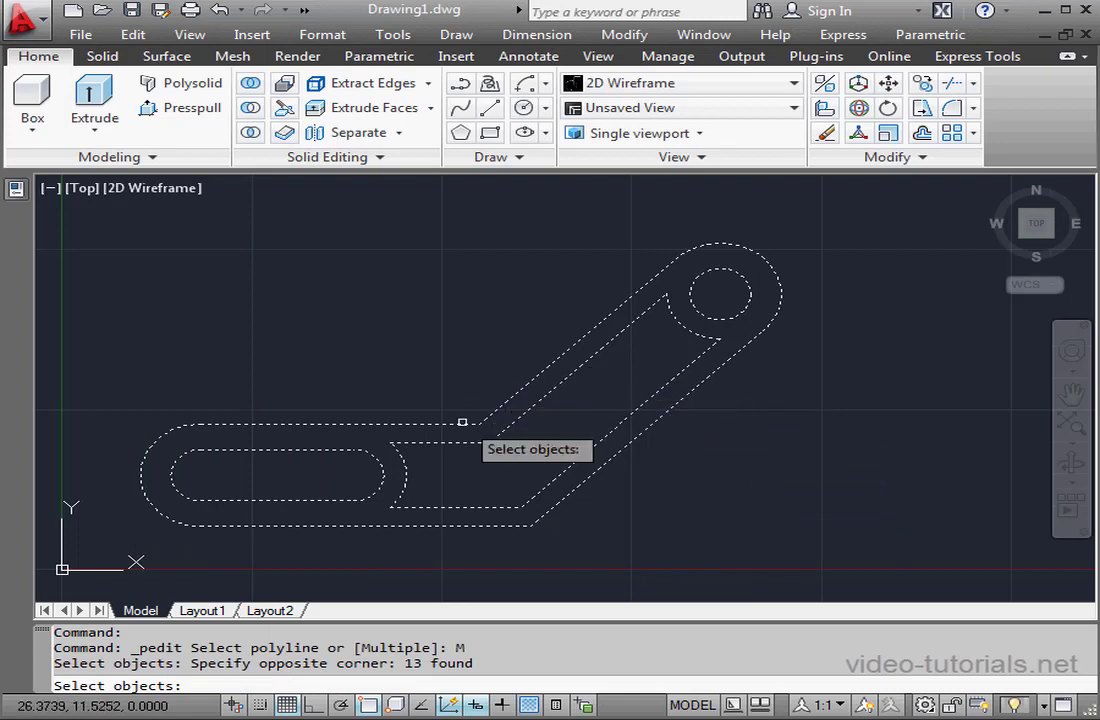
key("Return")
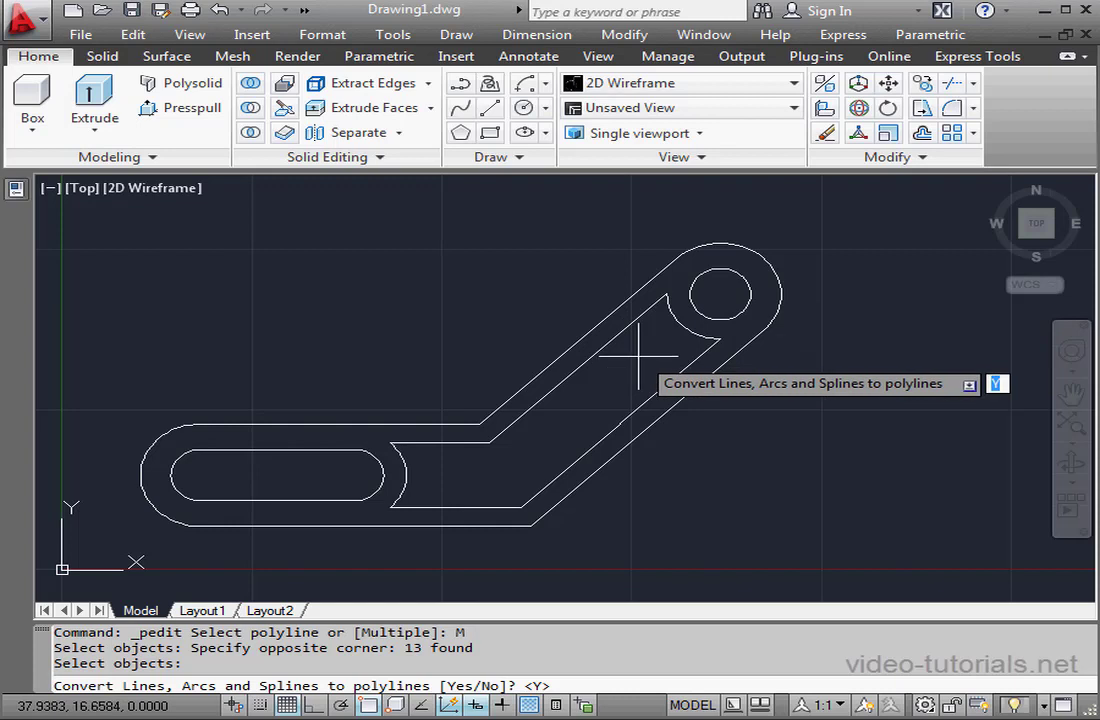
key("Return")
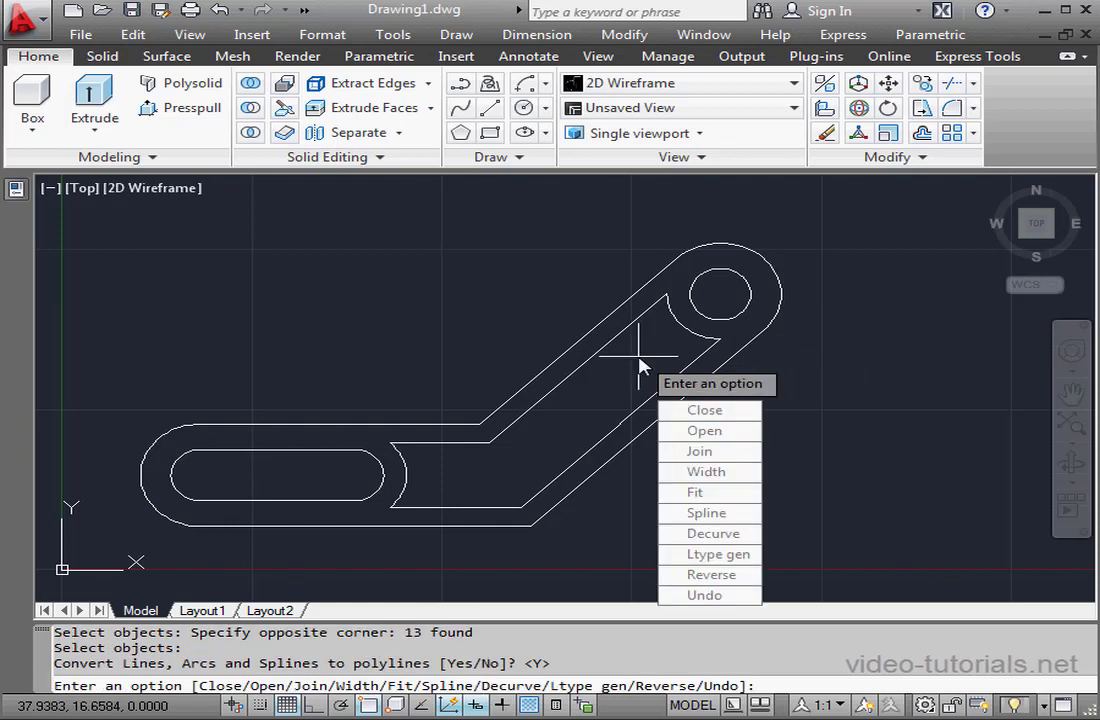
left_click(735, 453)
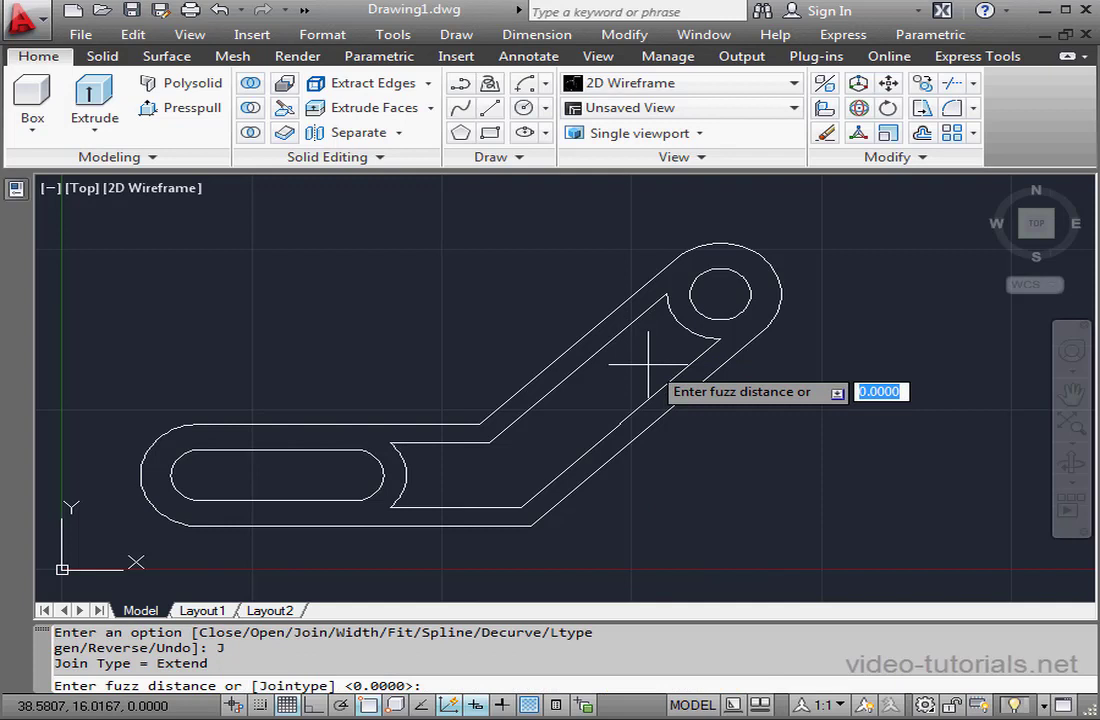
key("Return")
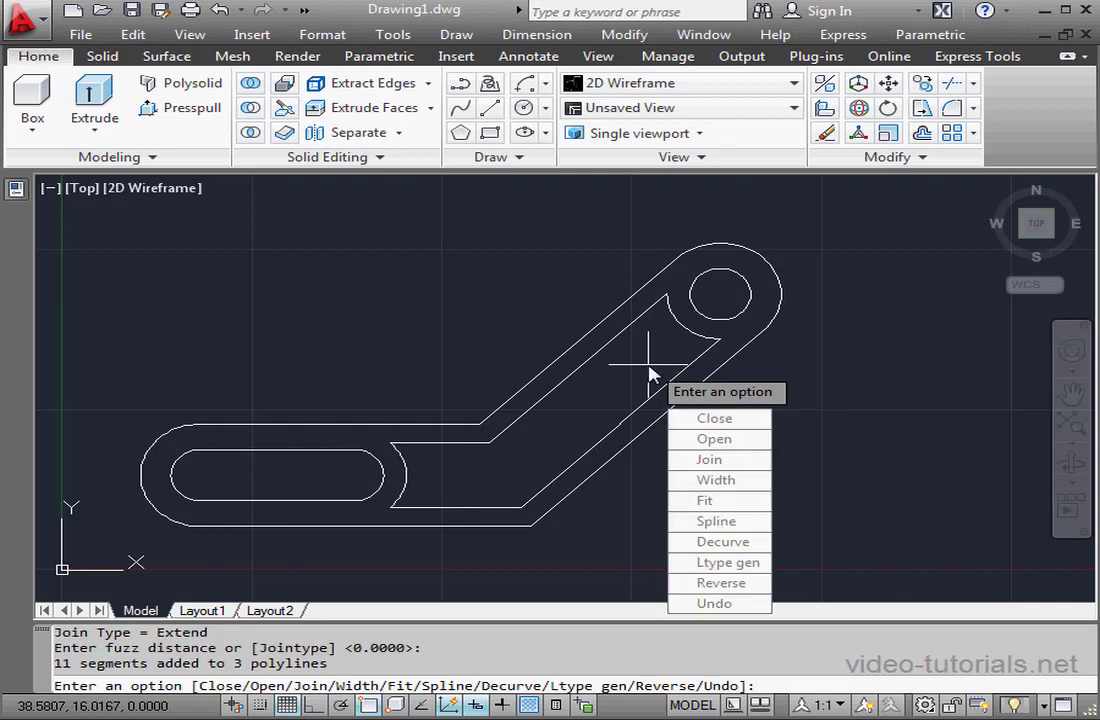
key("Escape")
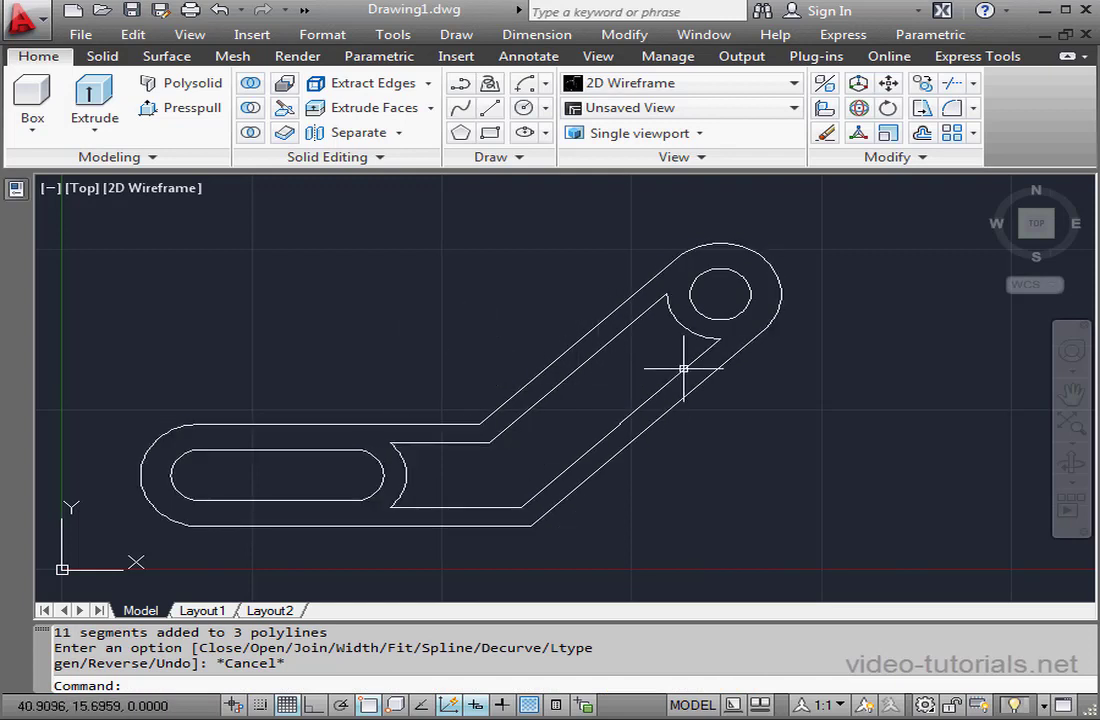
Step: In an isometric view, extrude the arm's outer closed profile to a height of 2 units as a solid
left_click(993, 188)
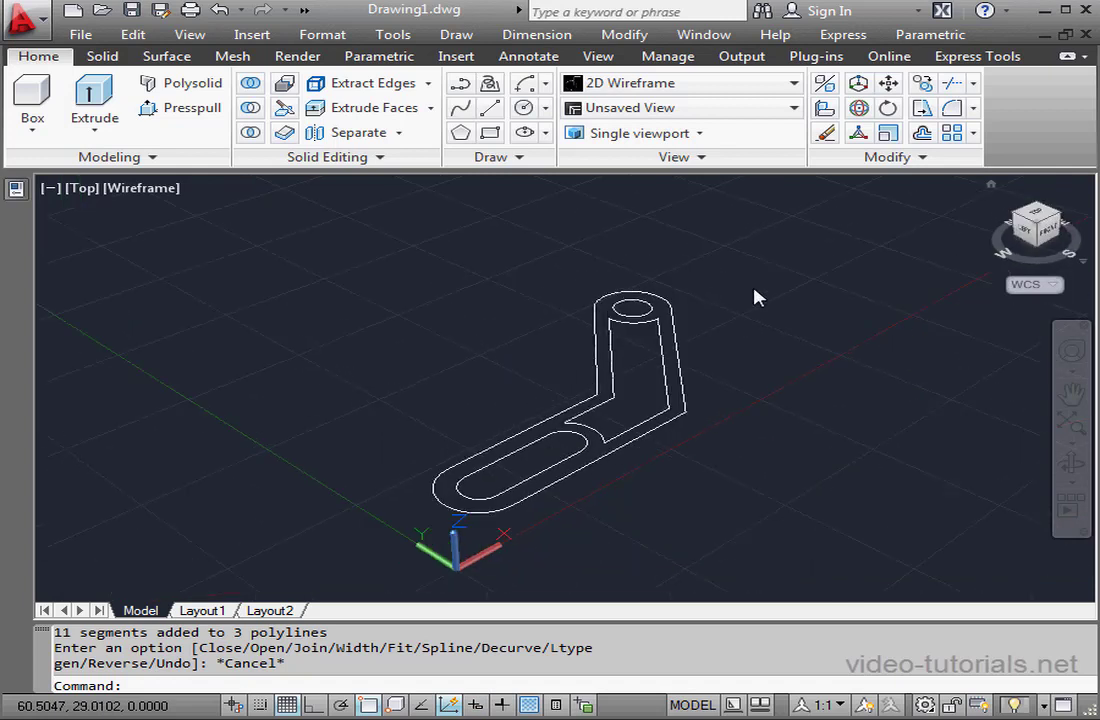
scroll(651, 415, "up", 2)
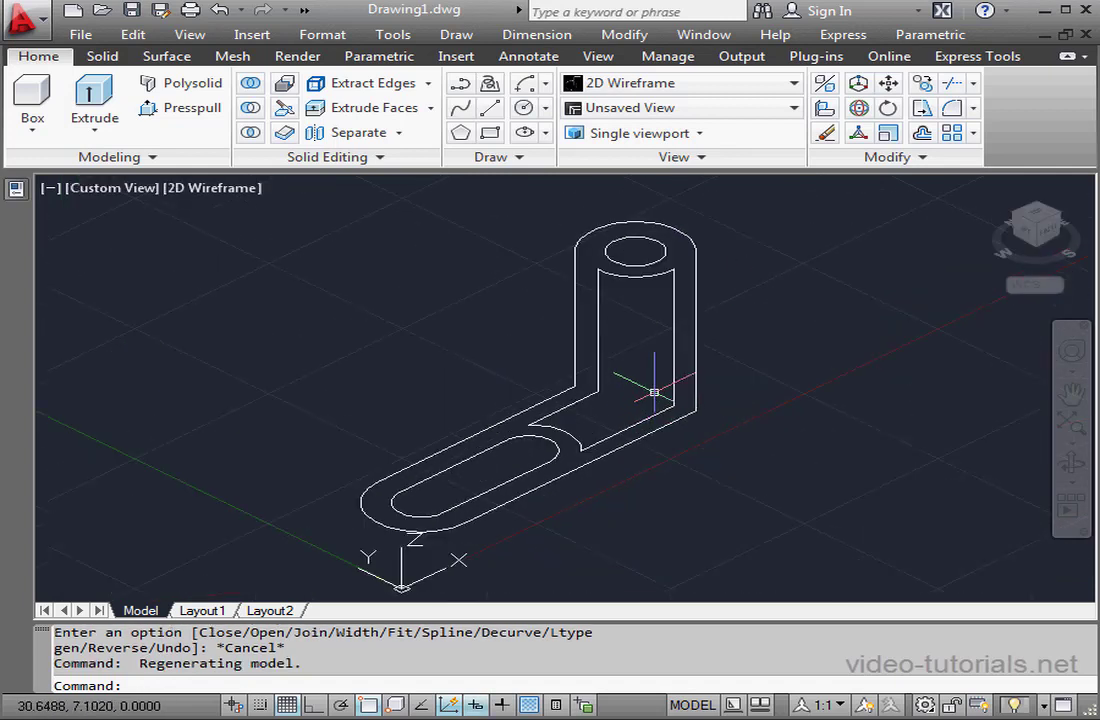
left_click(95, 95)
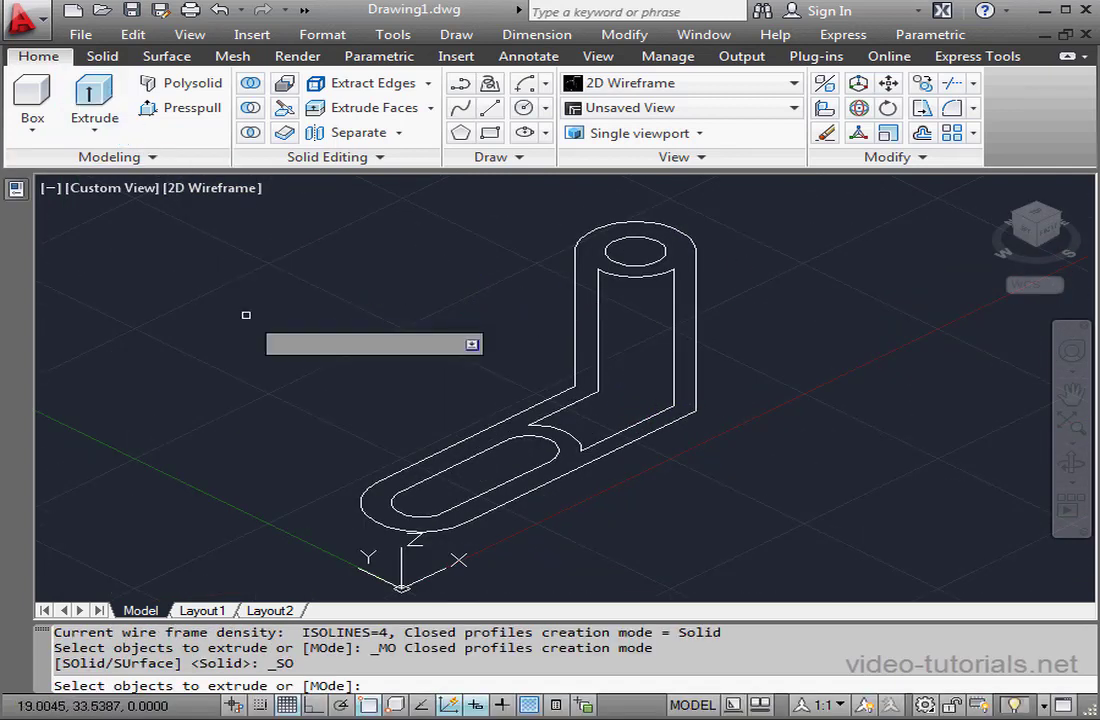
left_click(540, 486)
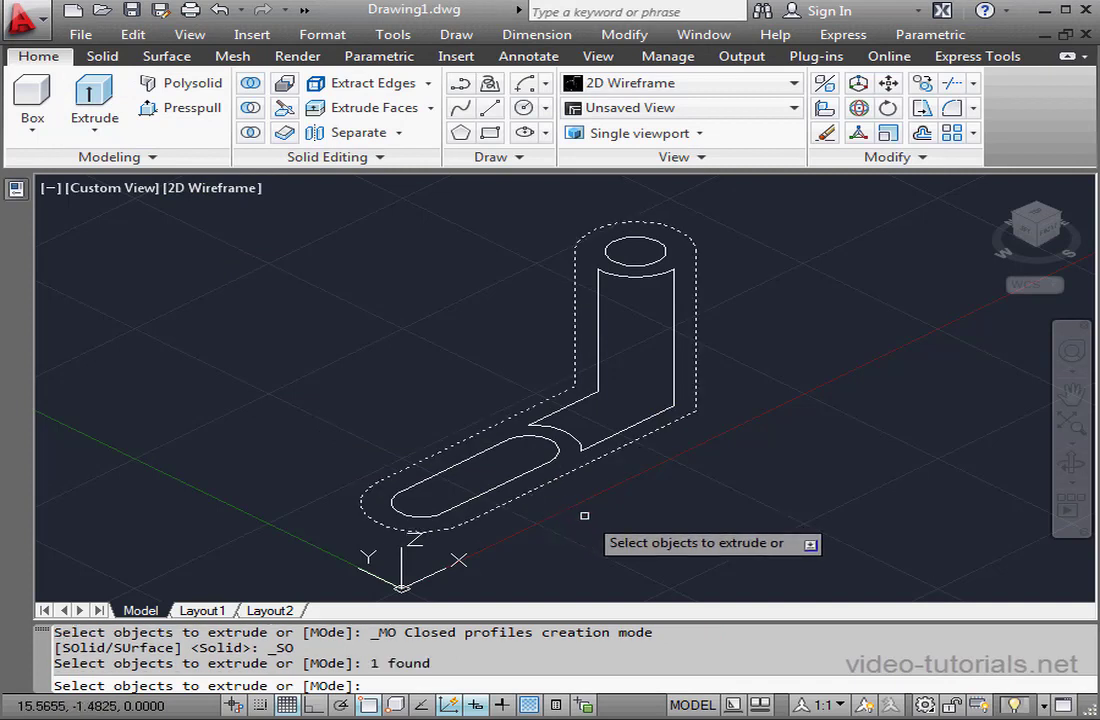
right_click(632, 487)
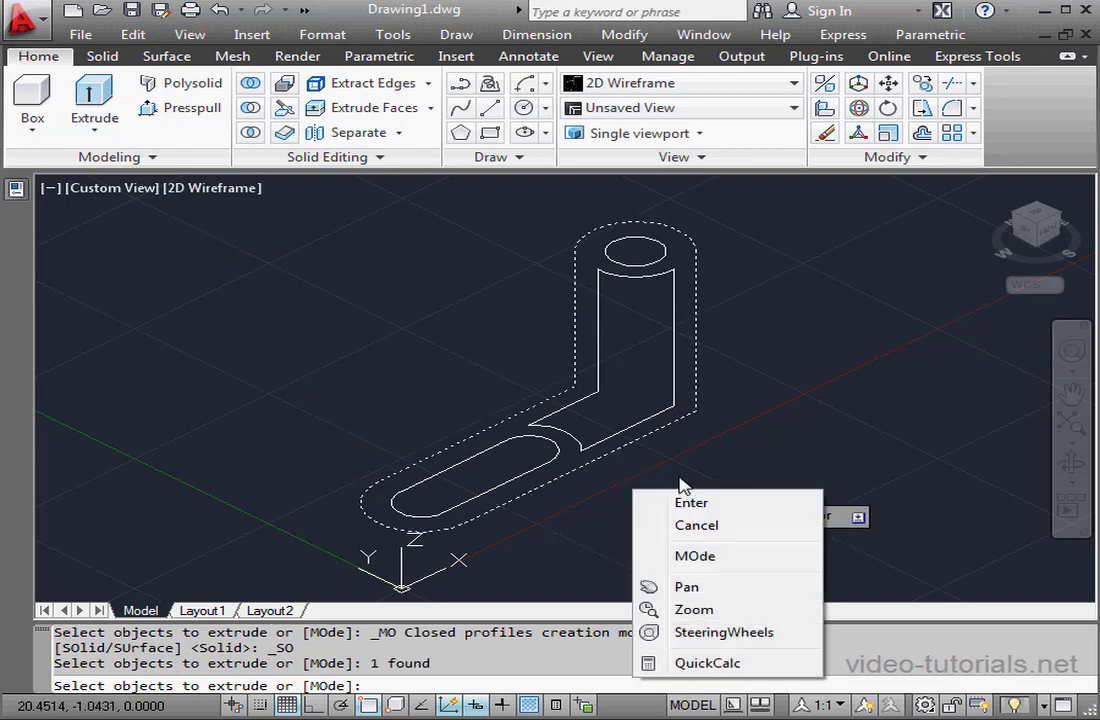
left_click(709, 503)
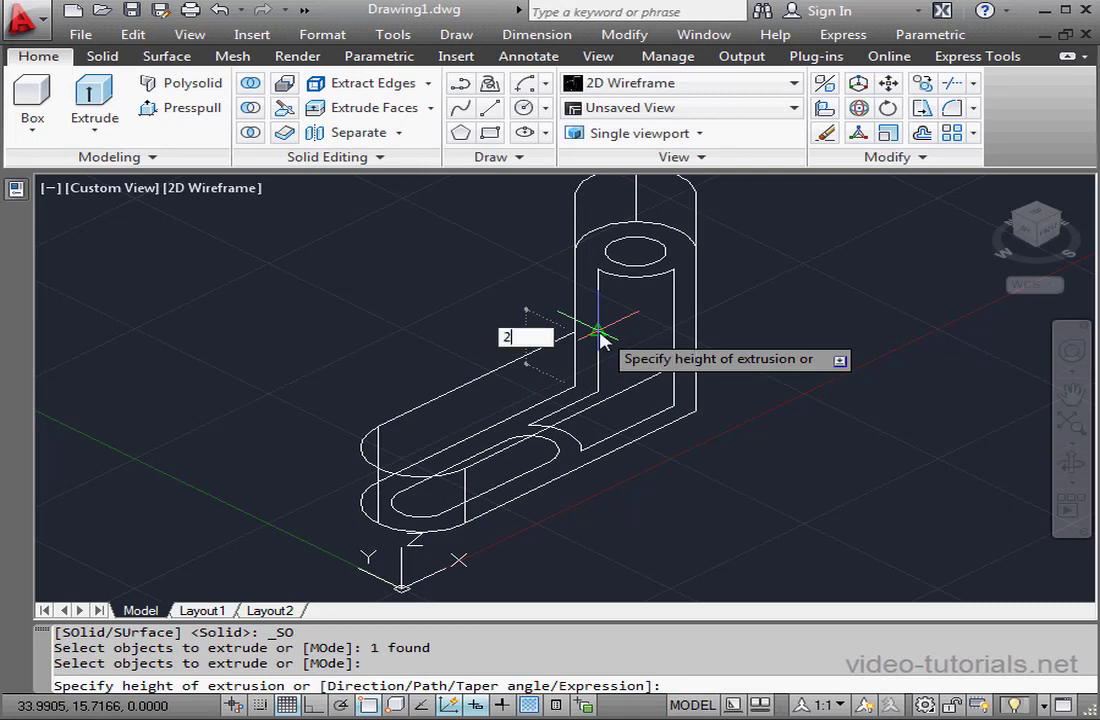
key("Return")
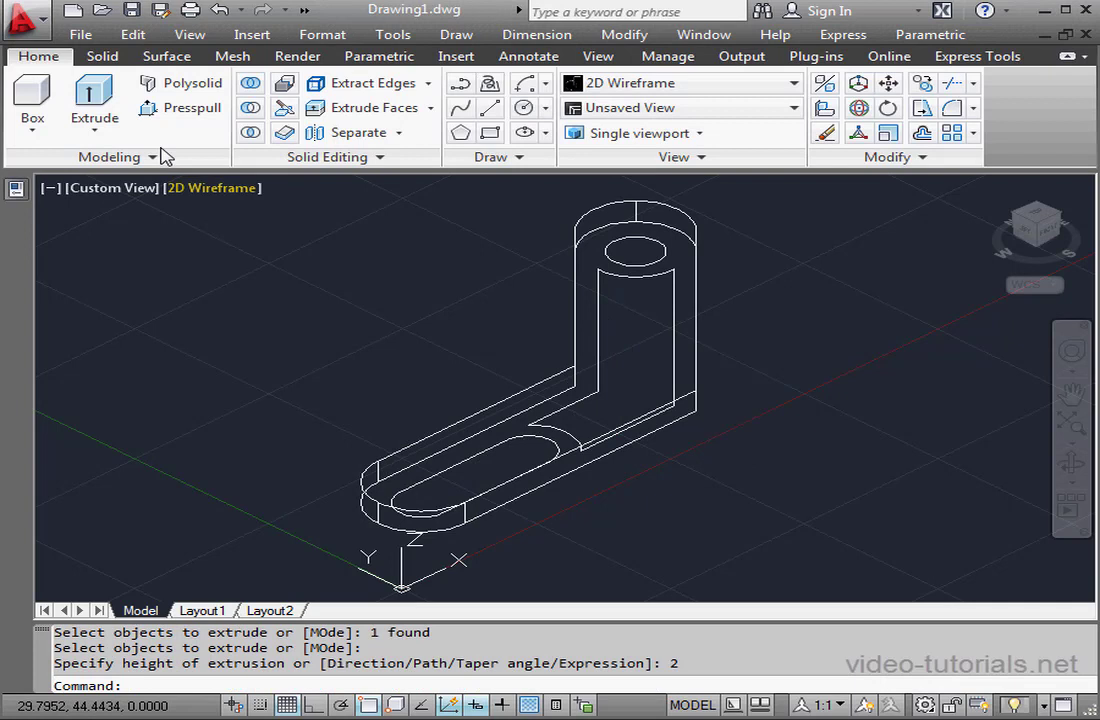
Step: Extrude the bent inner pocket profile to a height of 1 unit
left_click(93, 95)
left_click(677, 353)
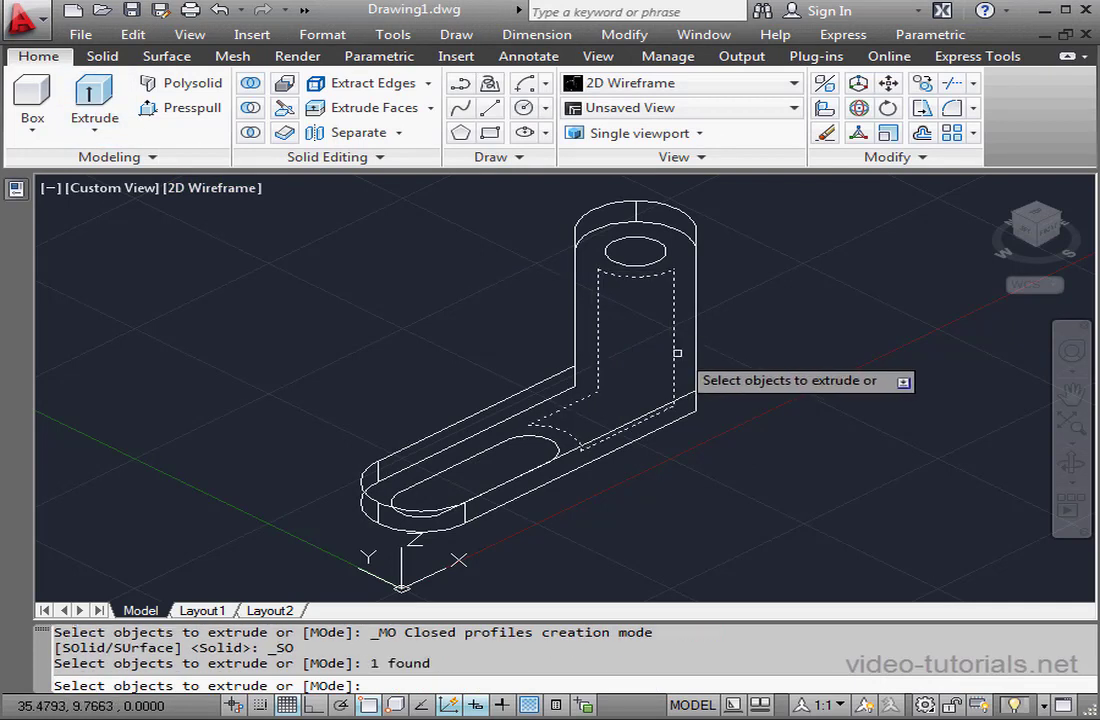
right_click(754, 375)
left_click(785, 388)
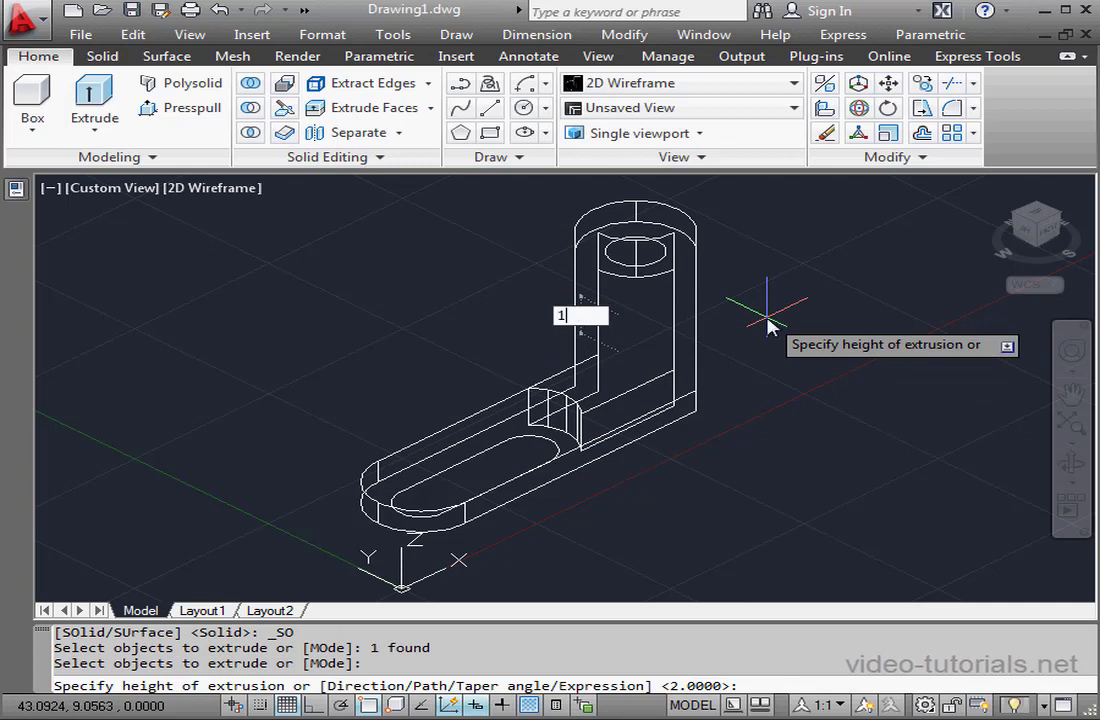
key("Return")
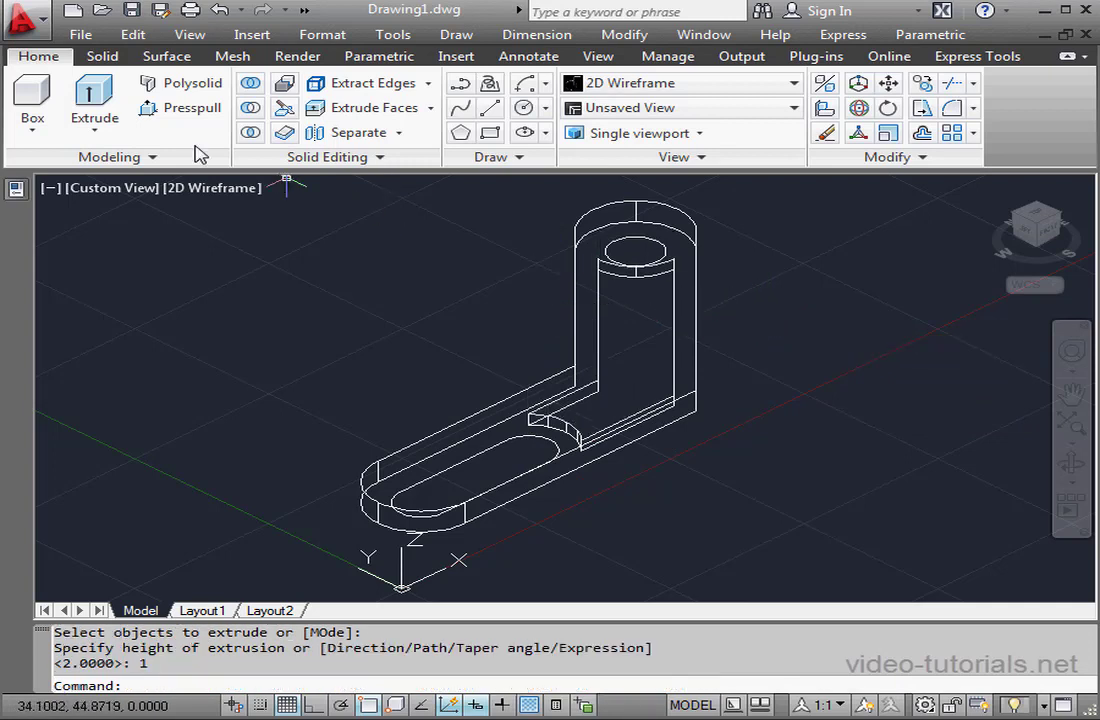
Step: Extrude the slot profile and the hole circle together, upward well past the arm's top face
left_click(94, 98)
left_click(536, 433)
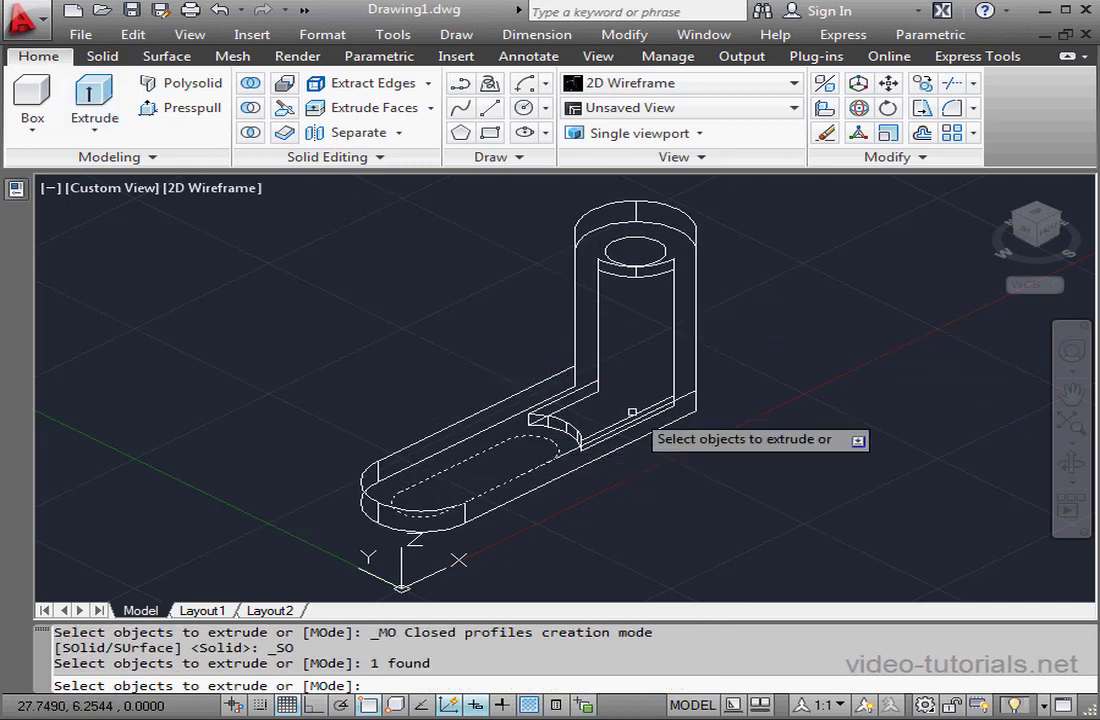
left_click(652, 242)
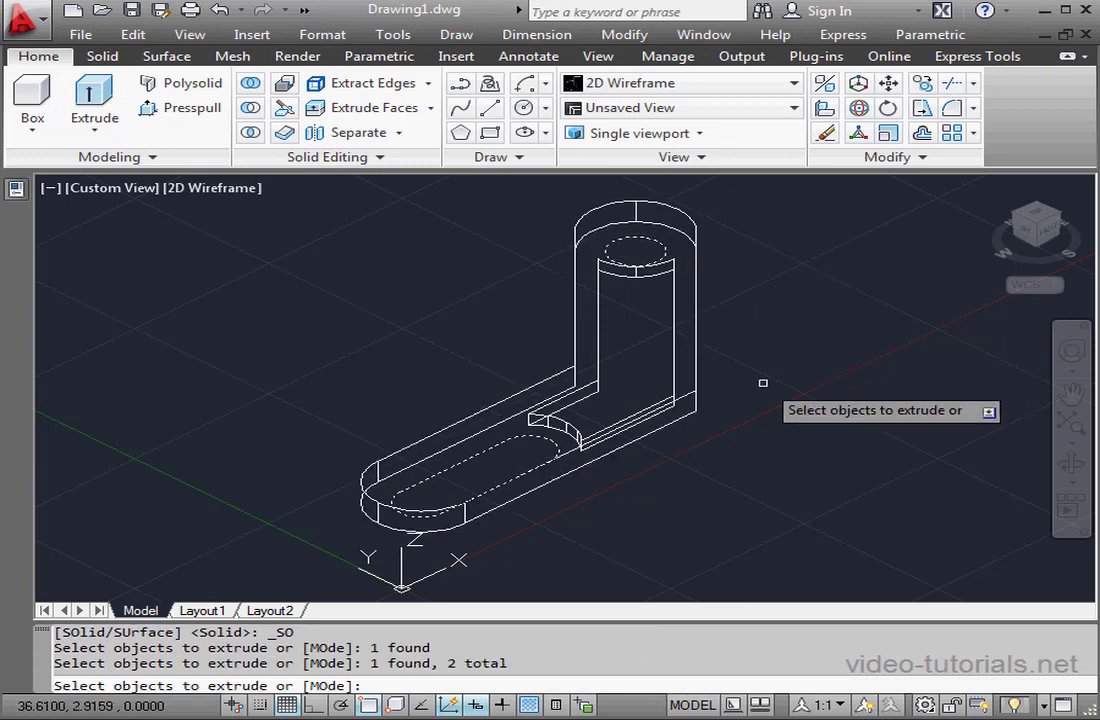
right_click(763, 383)
left_click(817, 407)
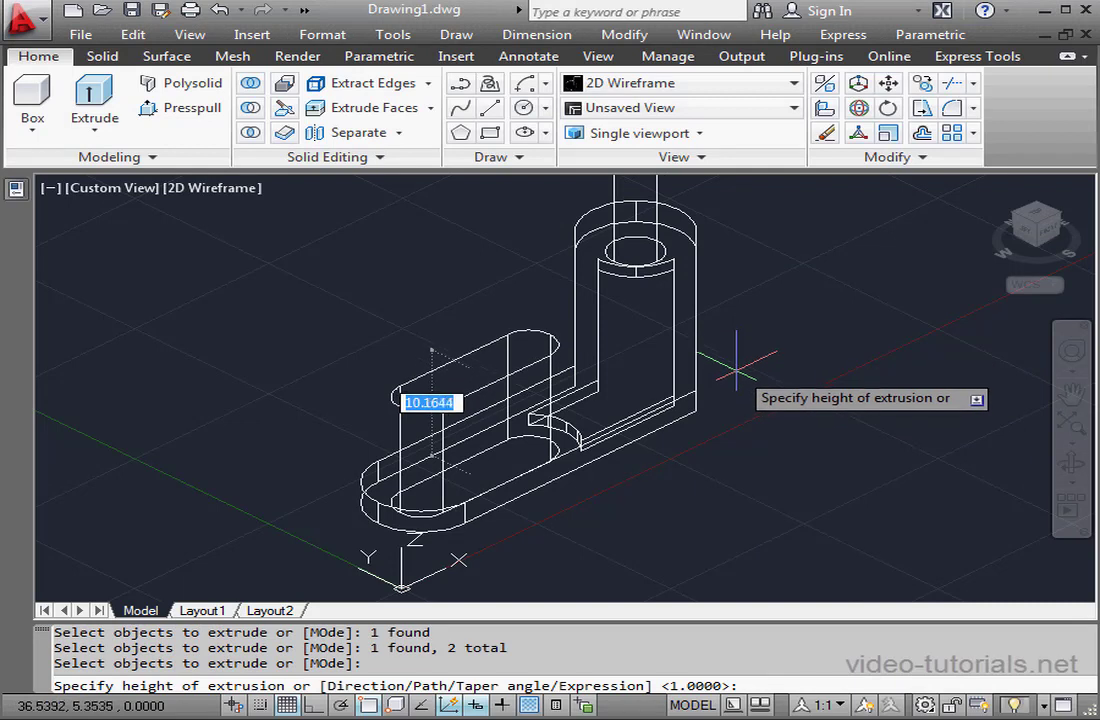
left_click(735, 390)
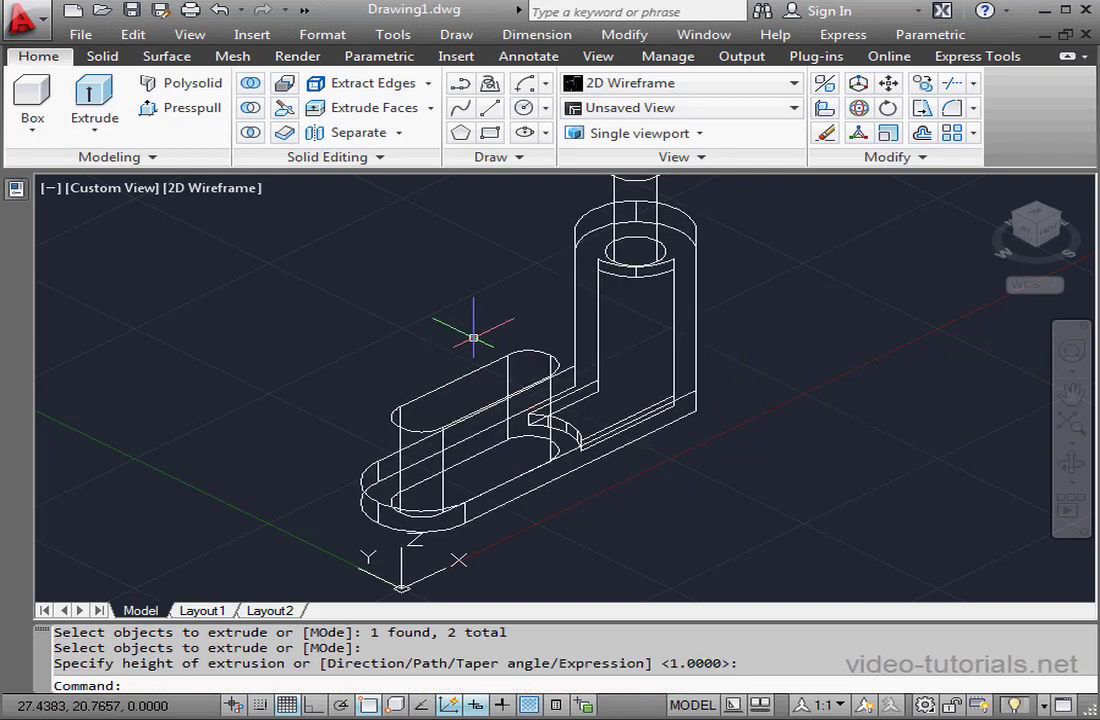
Step: Subtract the slot, hole and pocket solids from the arm body
left_click(251, 107)
left_click(603, 356)
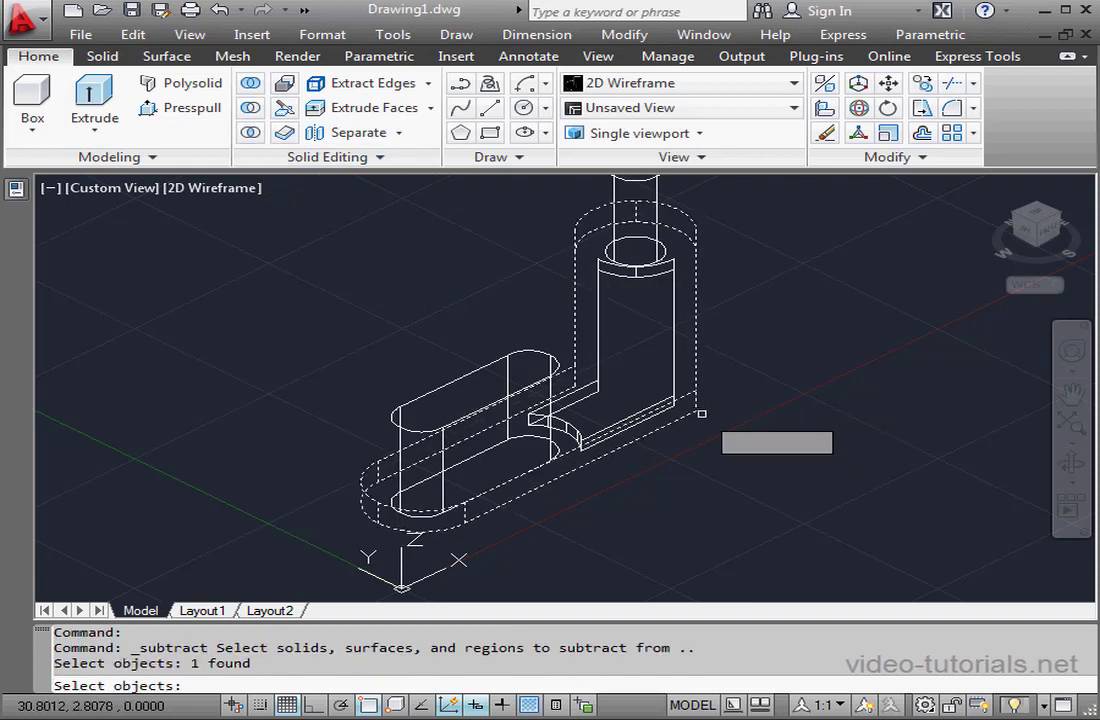
key("Return")
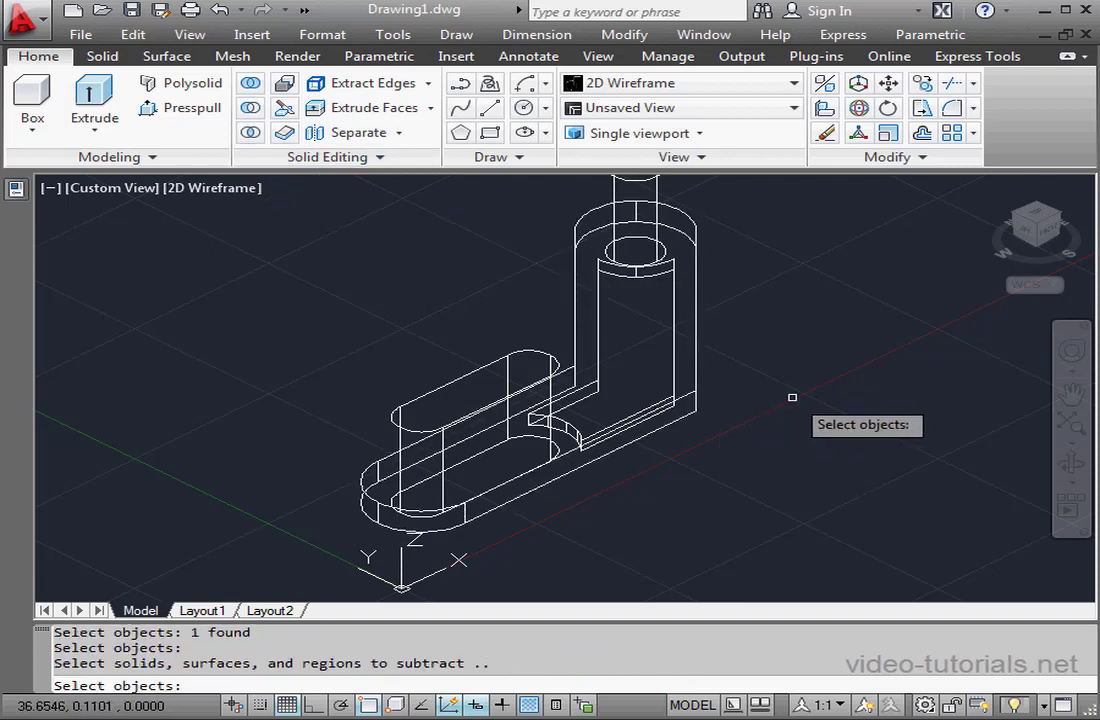
left_click(536, 347)
left_click(655, 189)
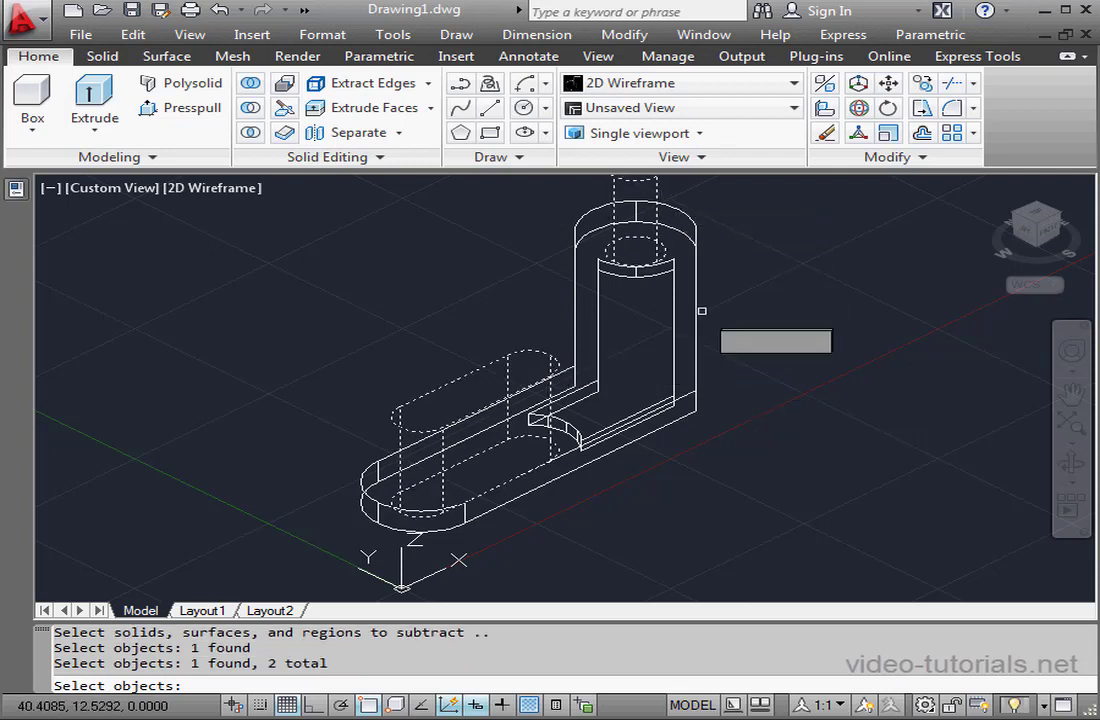
left_click(694, 309)
key("Return")
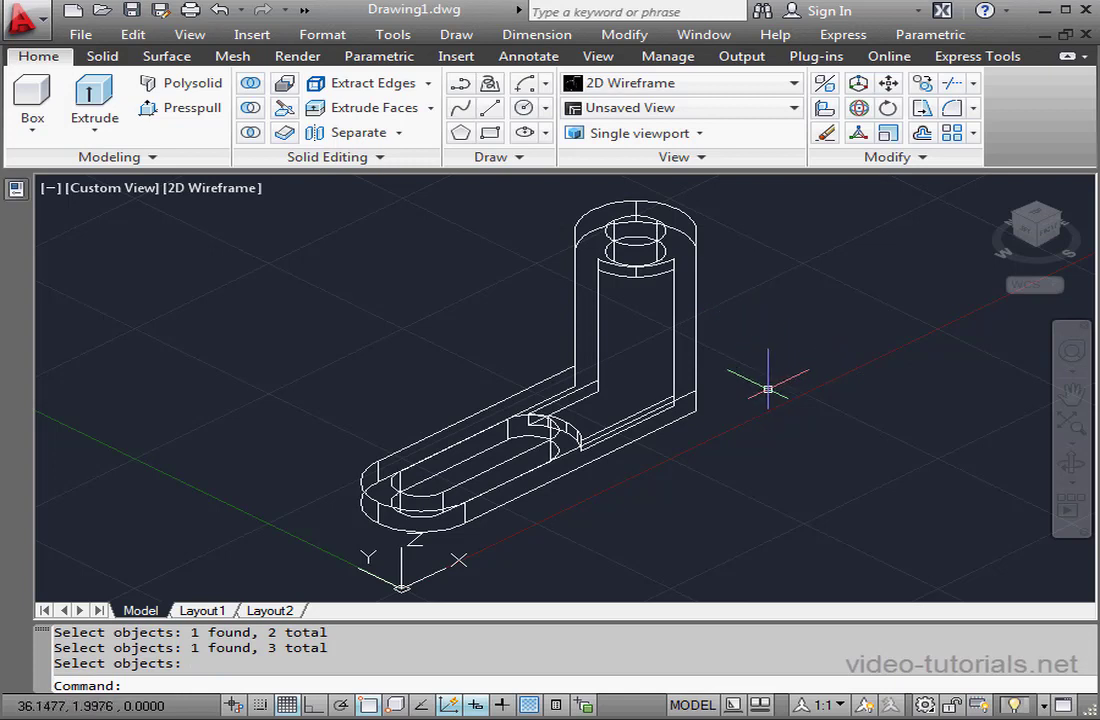
Step: Mirror the arm in 3D about a three-point plane on its top face, deleting the source object
middle_click_drag(695, 433, 628, 422, "shift")
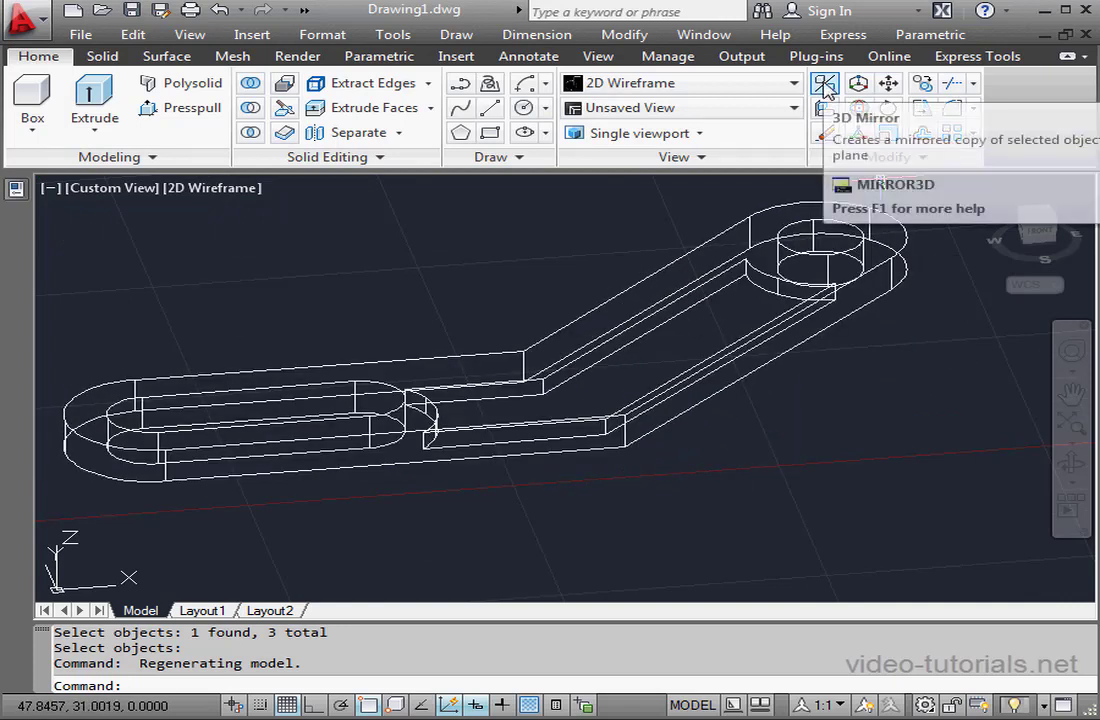
left_click(825, 86)
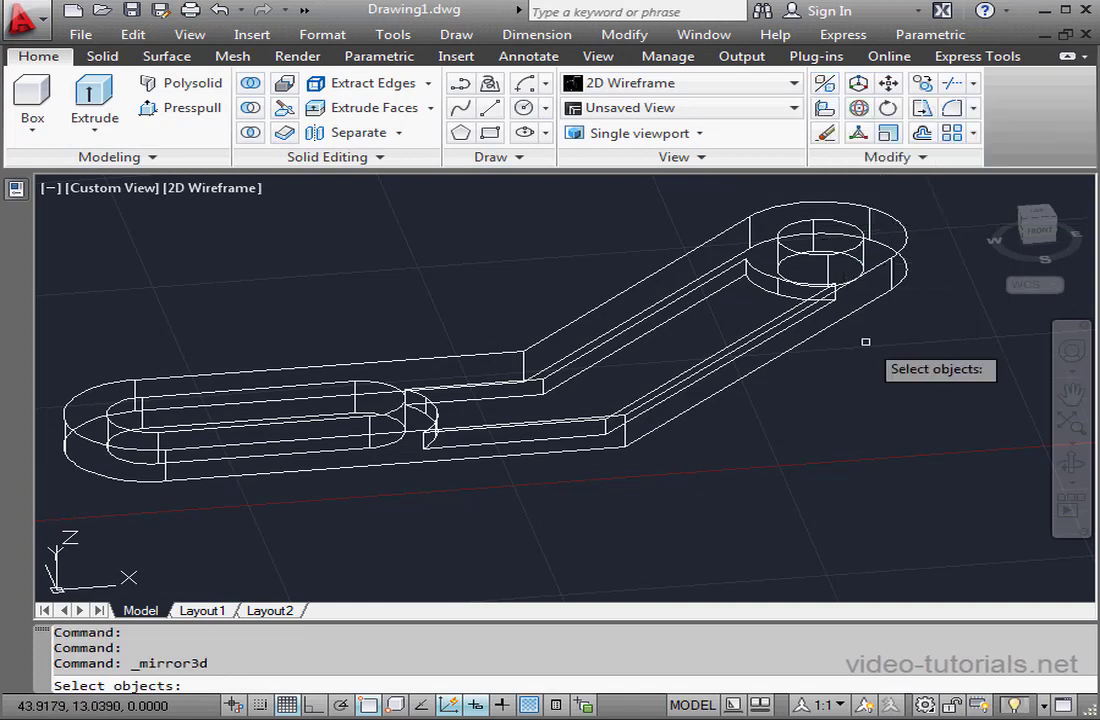
left_click(746, 376)
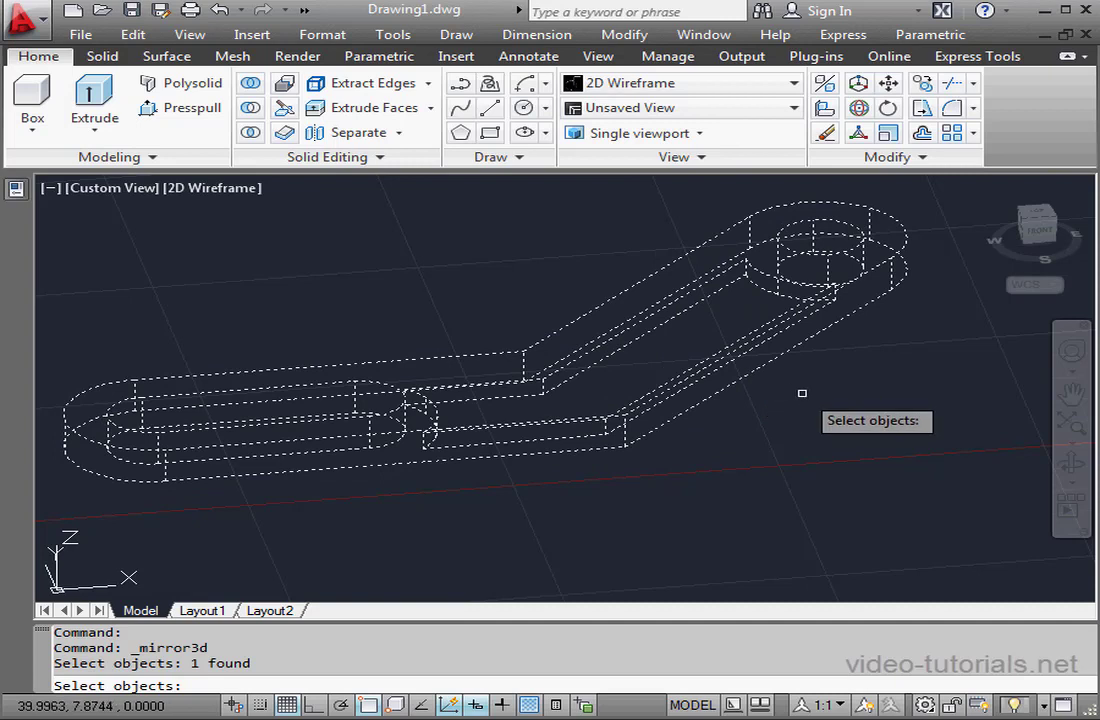
key("Return")
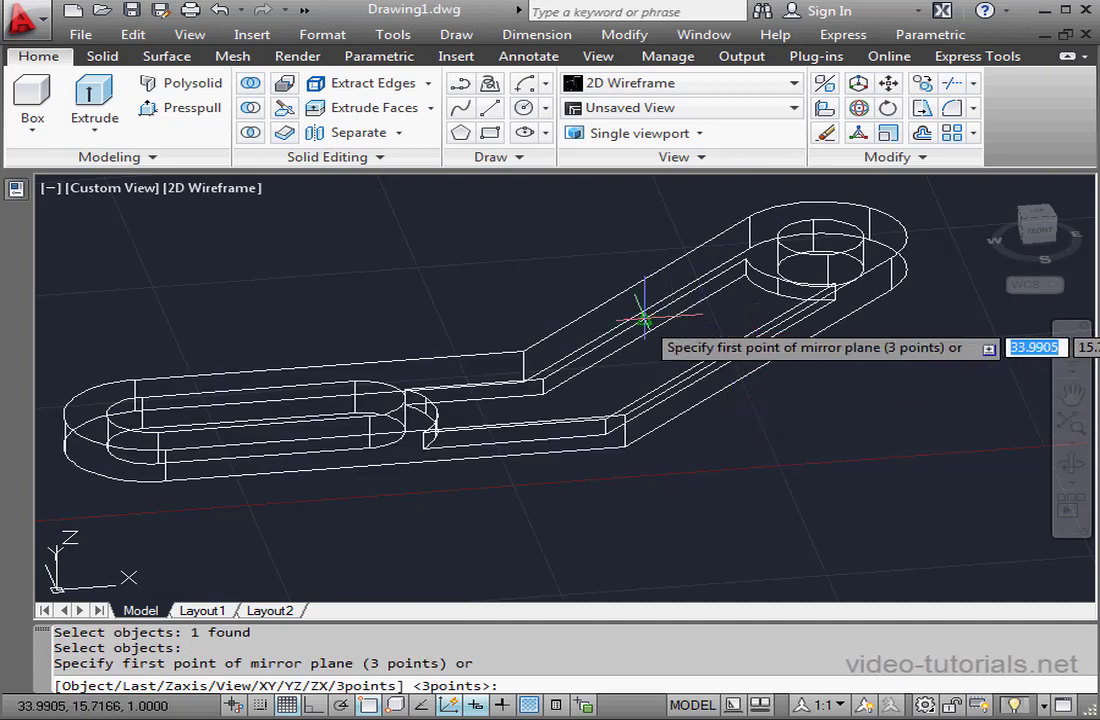
left_click(523, 350)
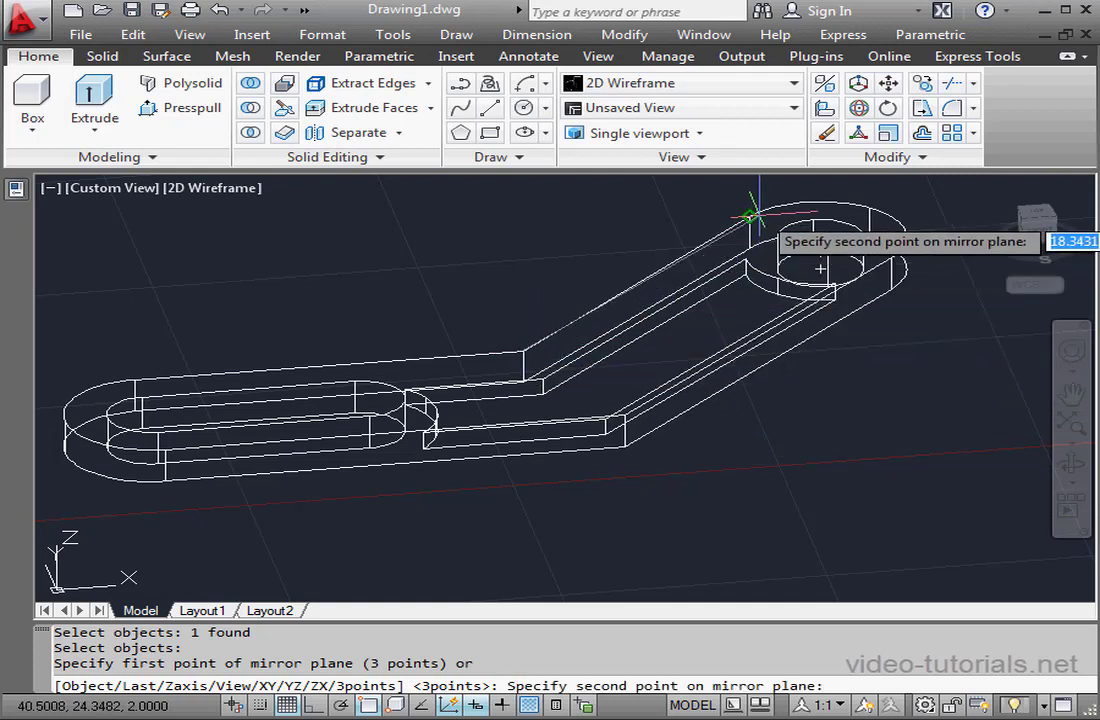
left_click(820, 236)
left_click(892, 256)
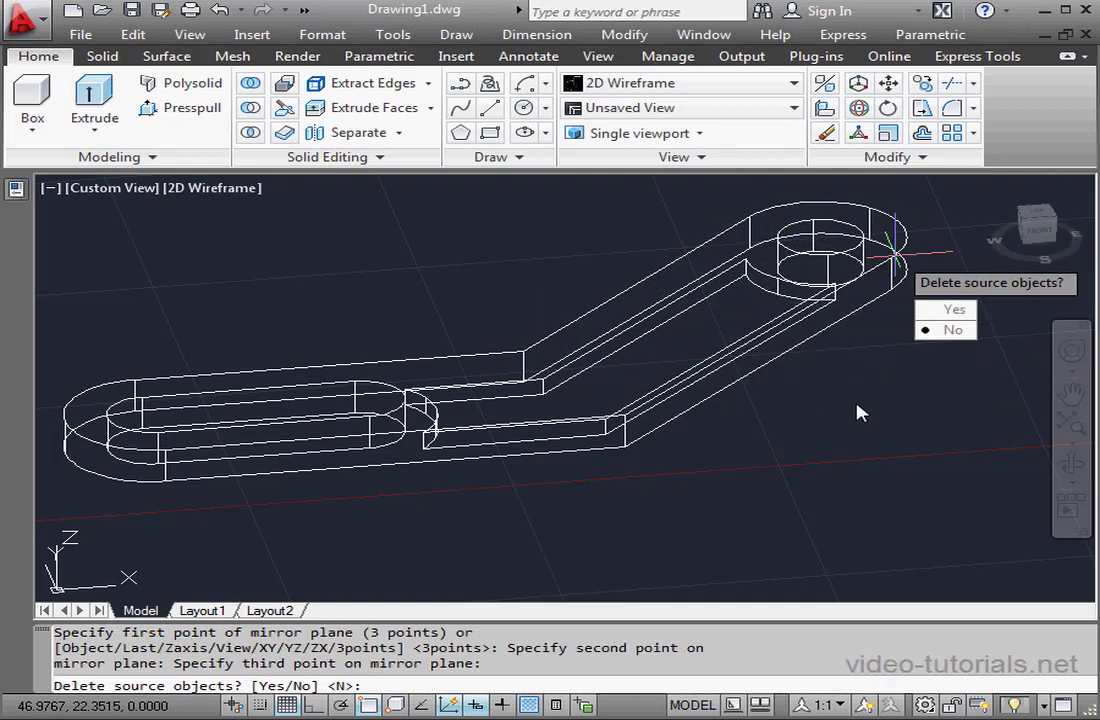
left_click(953, 309)
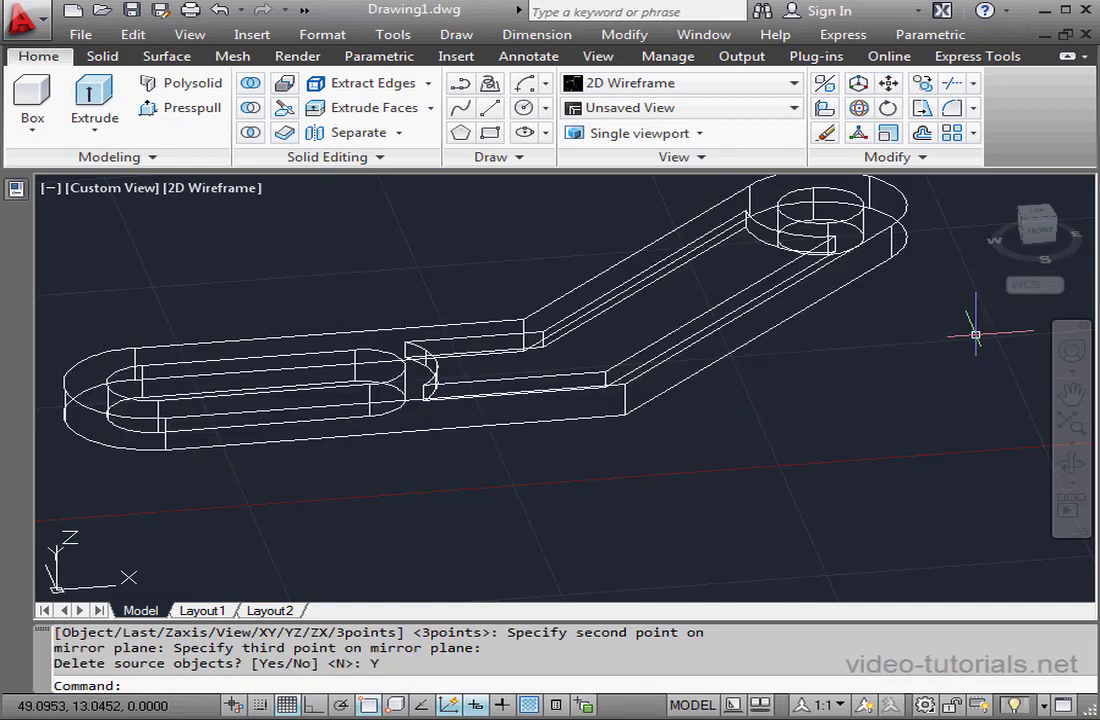
Step: Fillet the two vertical outer edges at the arm's bend and the pocket's six vertical corner edges with radius 1
left_click(955, 110)
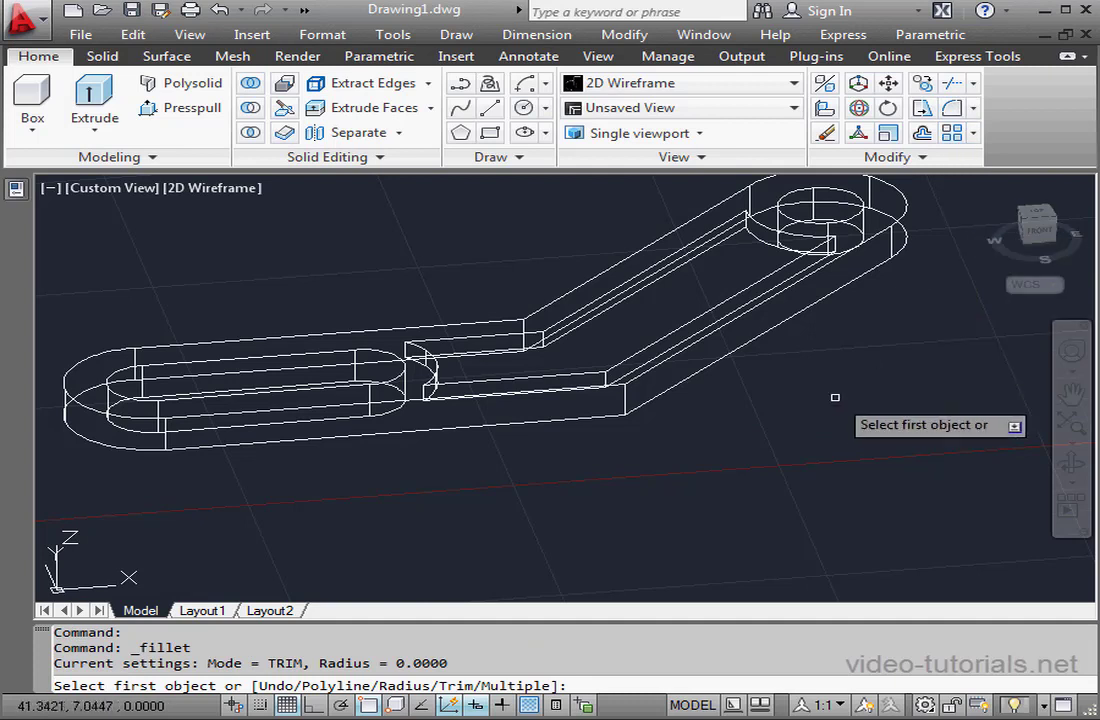
left_click(626, 393)
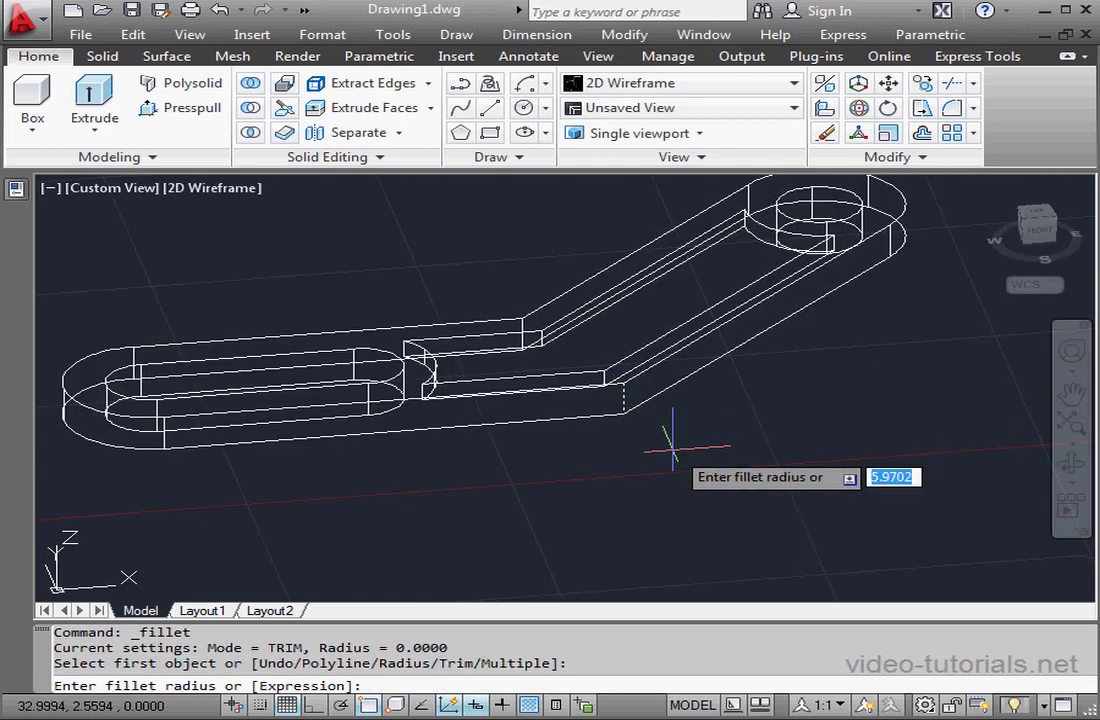
key("Return")
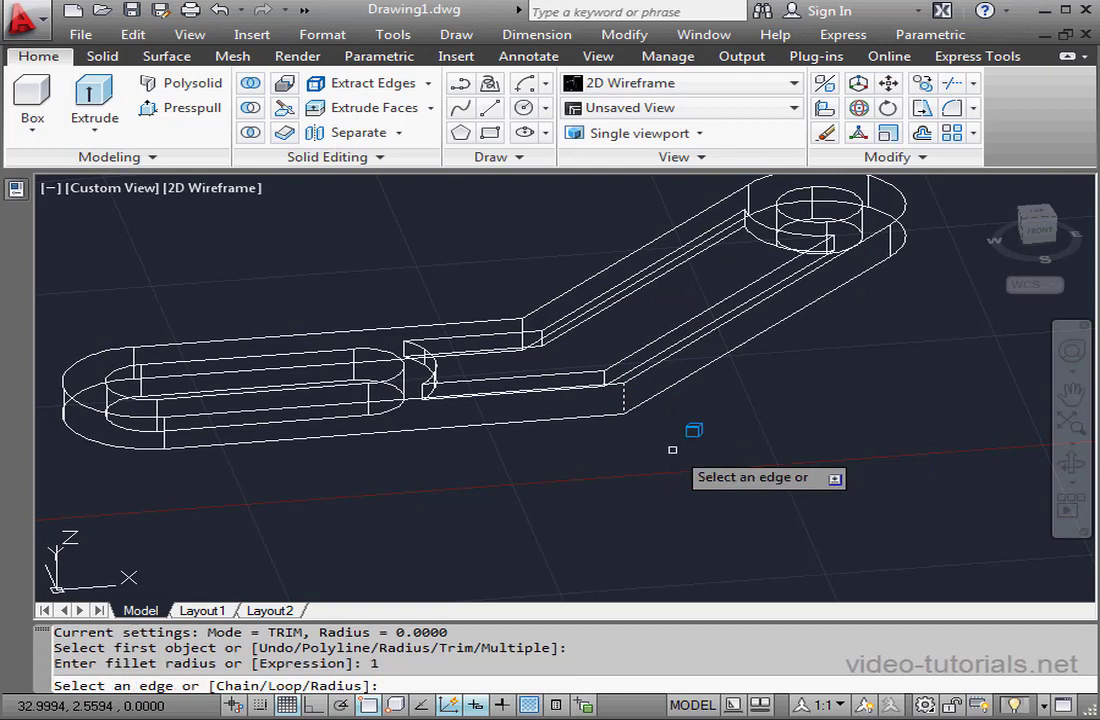
scroll(672, 450, "up", 4)
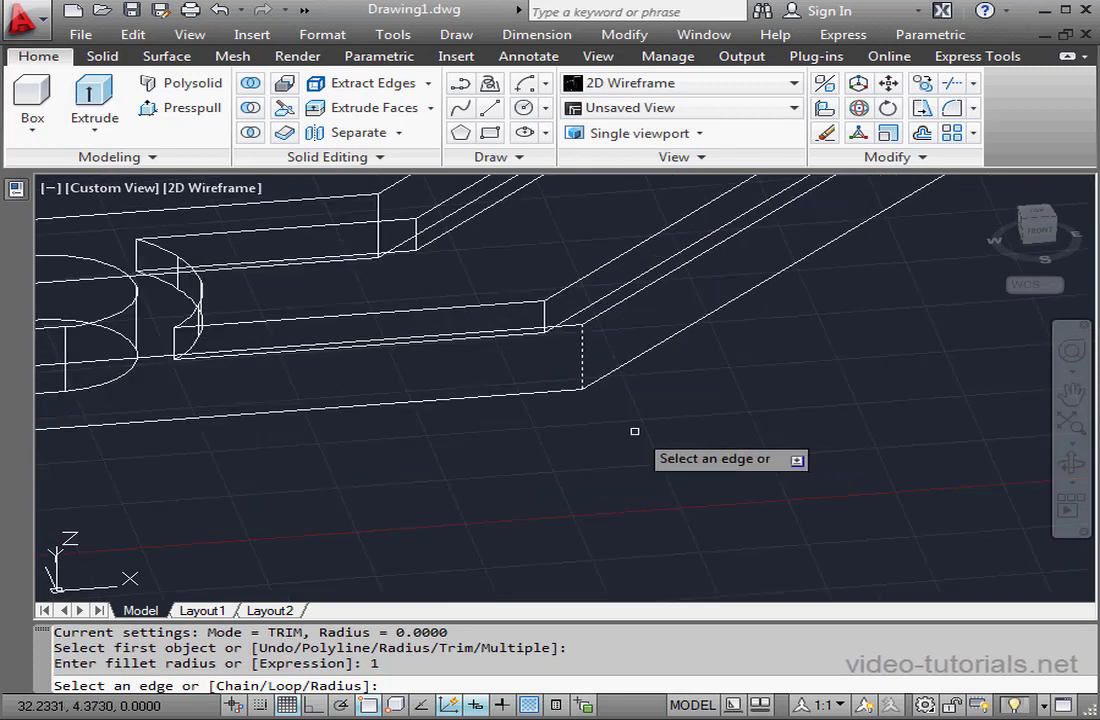
middle_click_drag(633, 432, 775, 517)
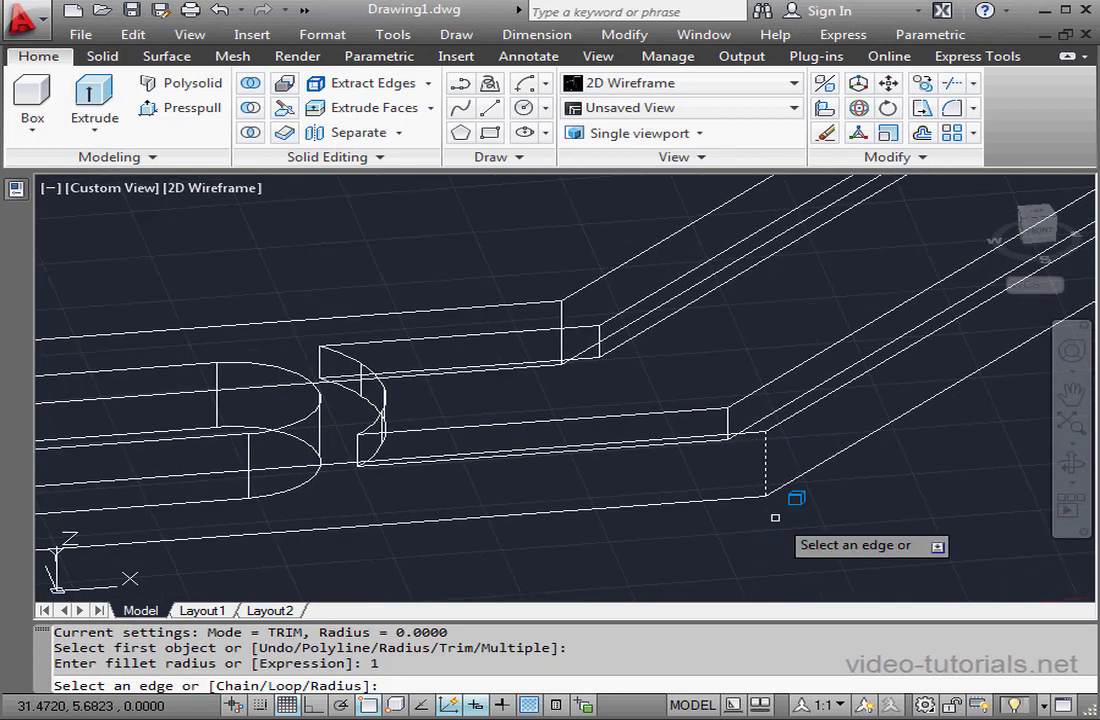
left_click(728, 420)
left_click(600, 338)
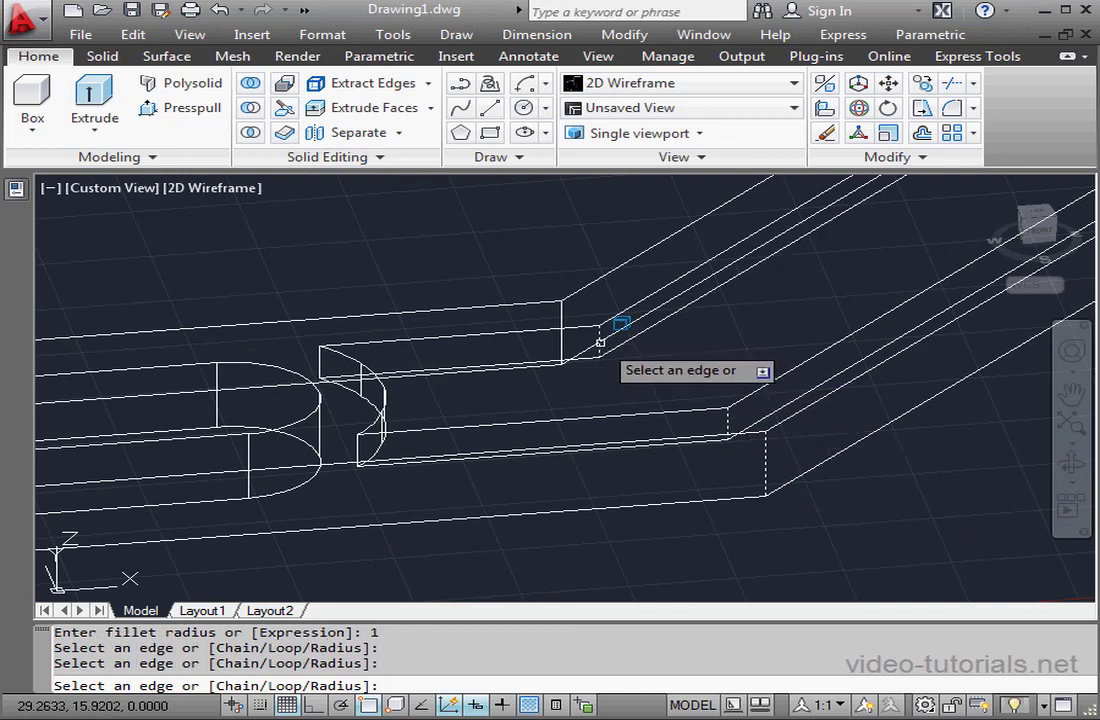
left_click(561, 320)
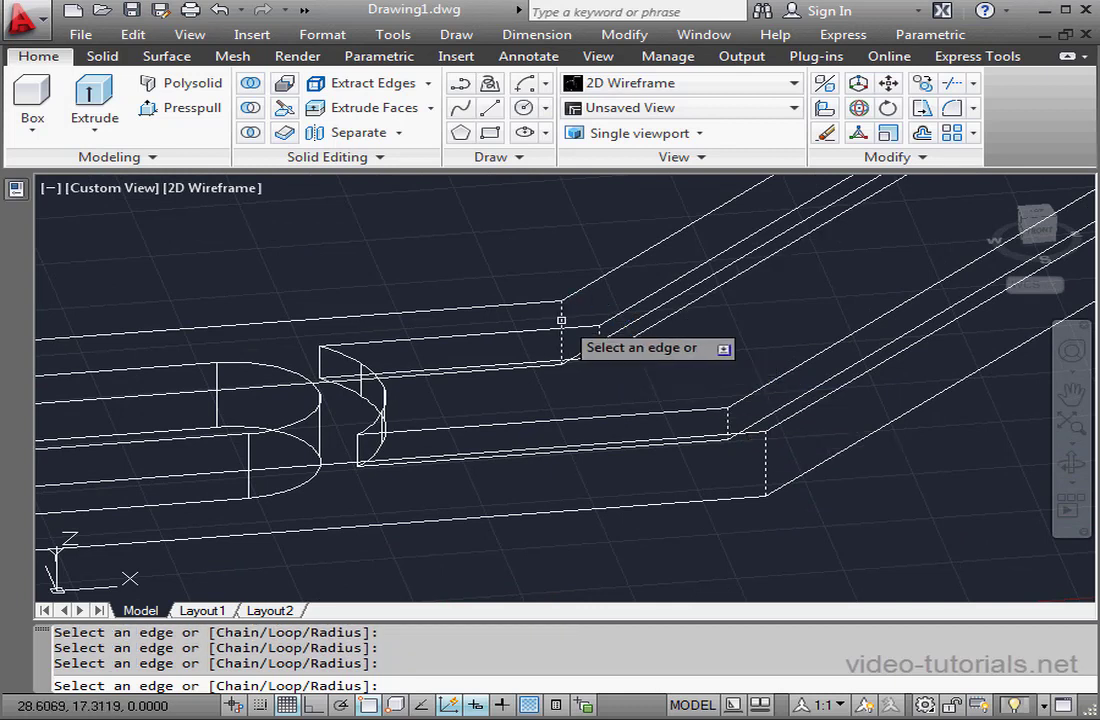
left_click(320, 361)
left_click(358, 454)
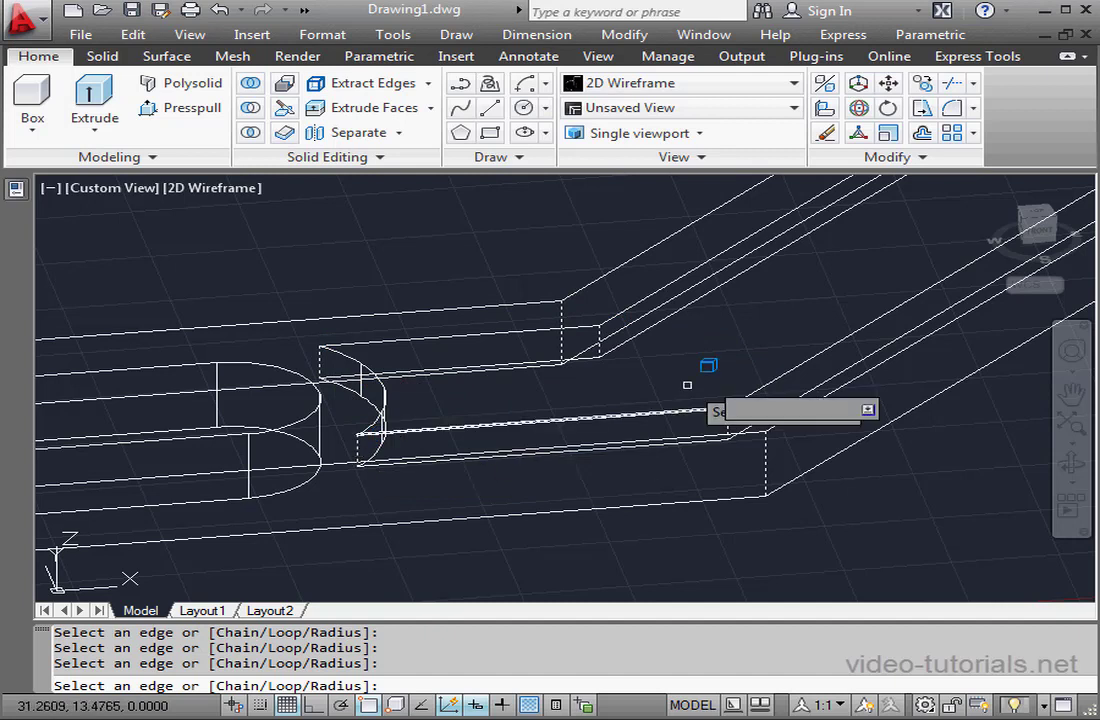
middle_click_drag(872, 315, 417, 543)
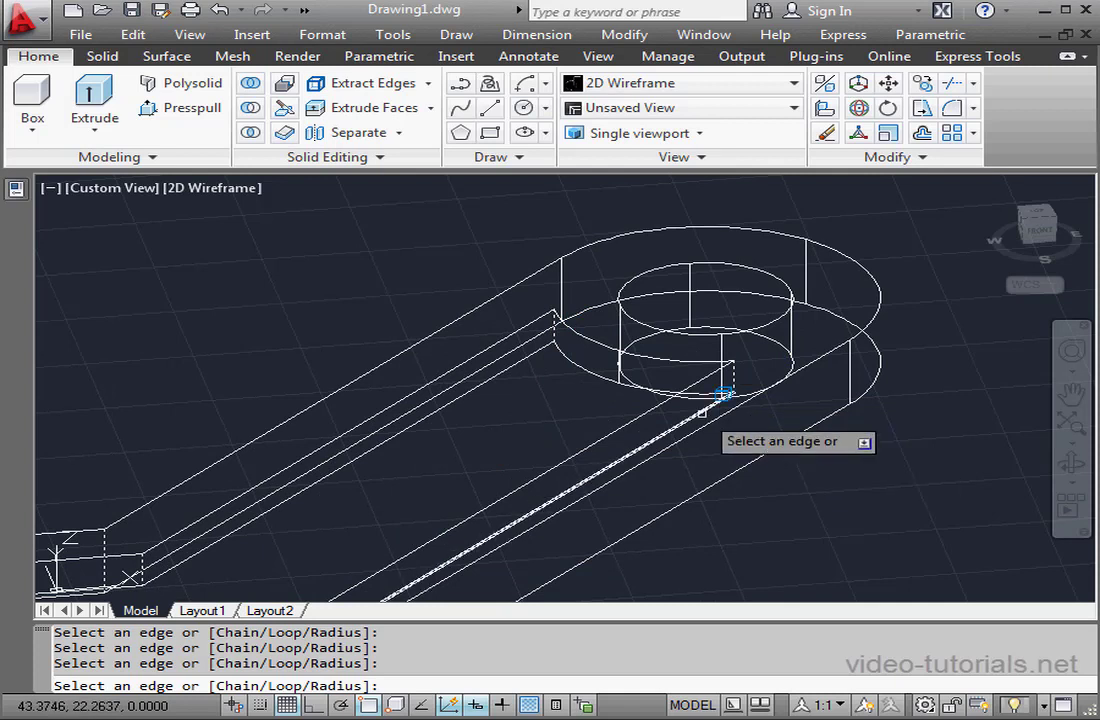
key("Return")
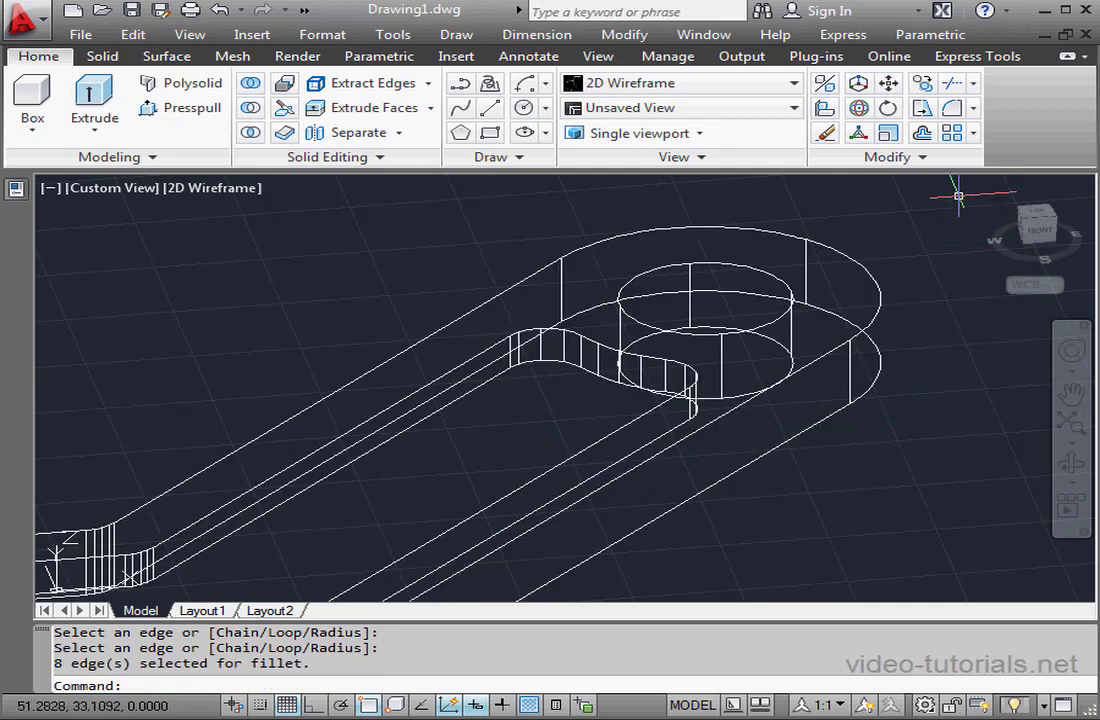
Step: Start a solid edge fillet with radius 0.5 and select the arm's top outer edge loop
left_click(952, 110)
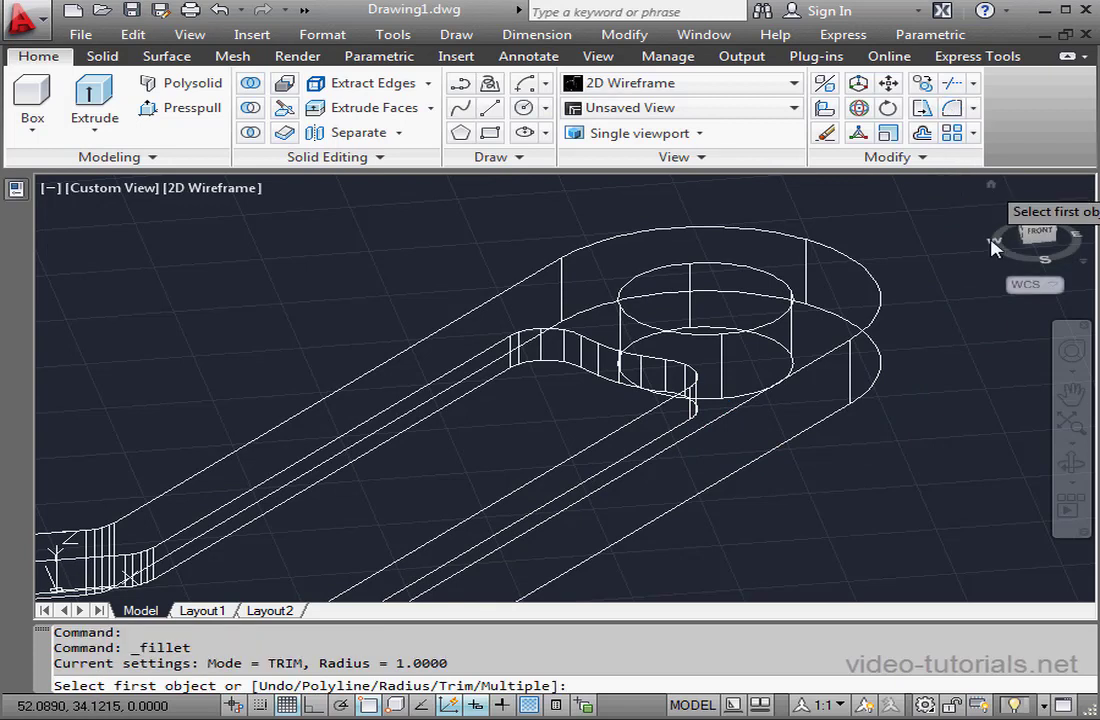
left_click(810, 362)
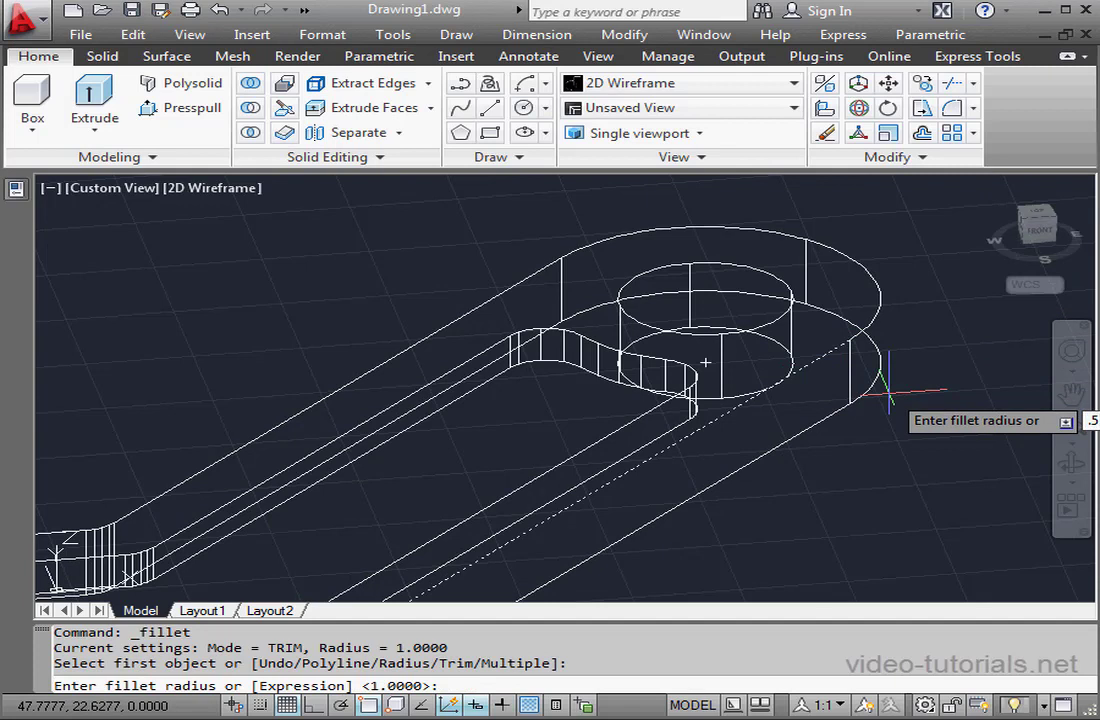
key("Return")
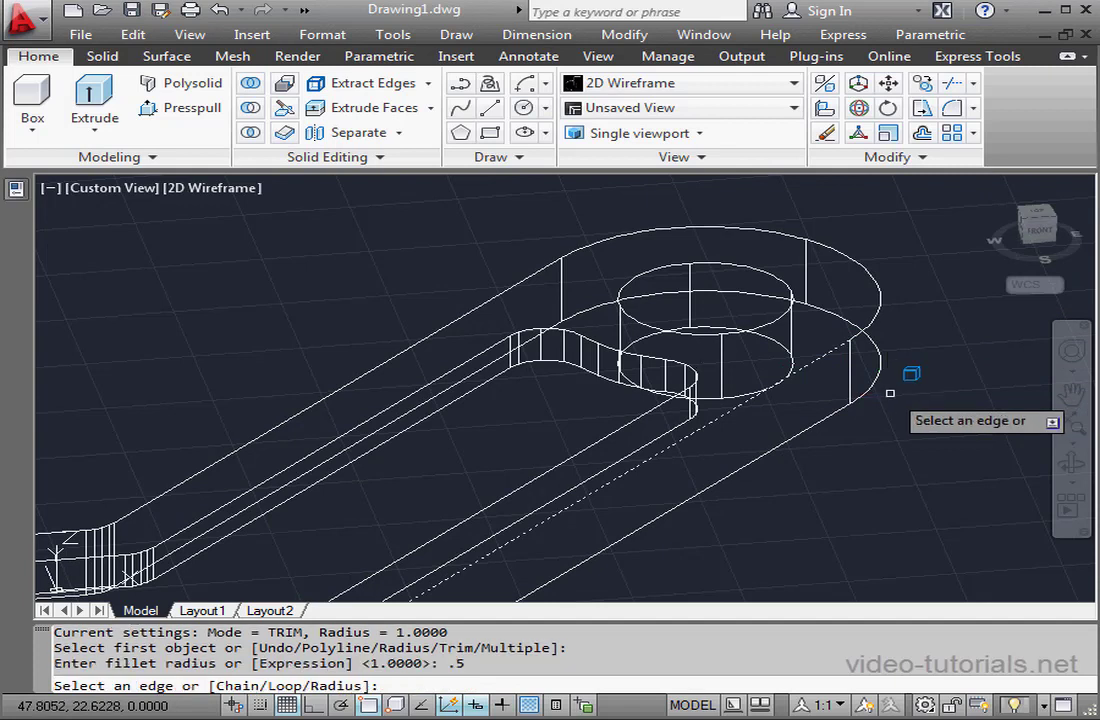
right_click(893, 393)
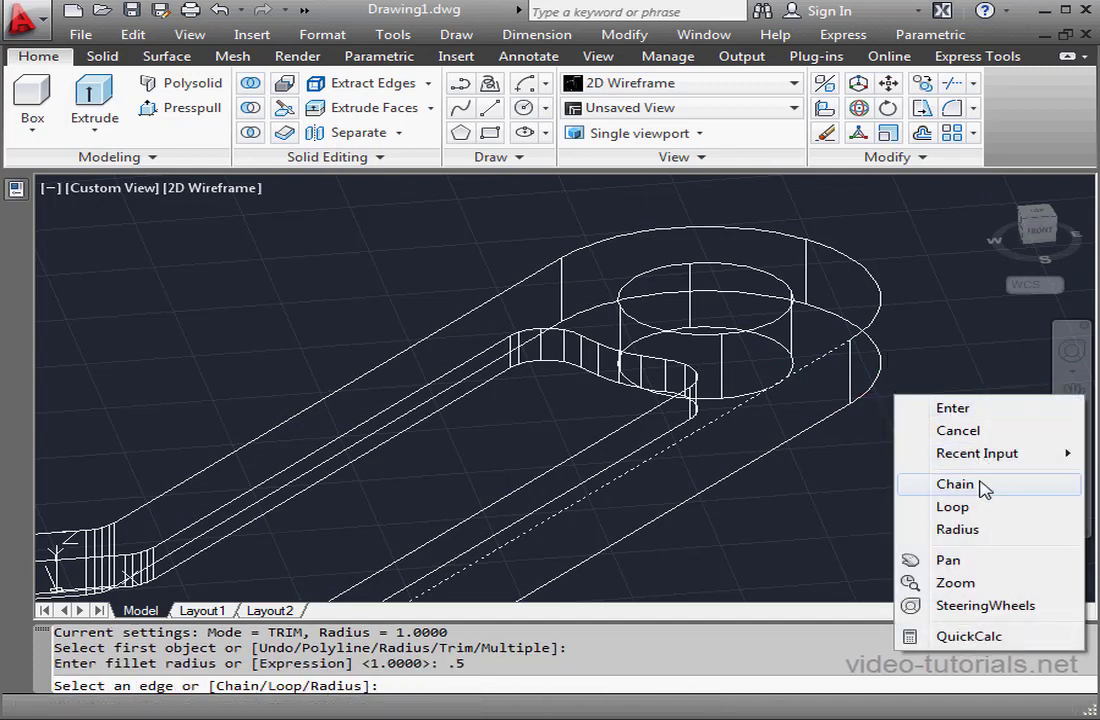
left_click(973, 509)
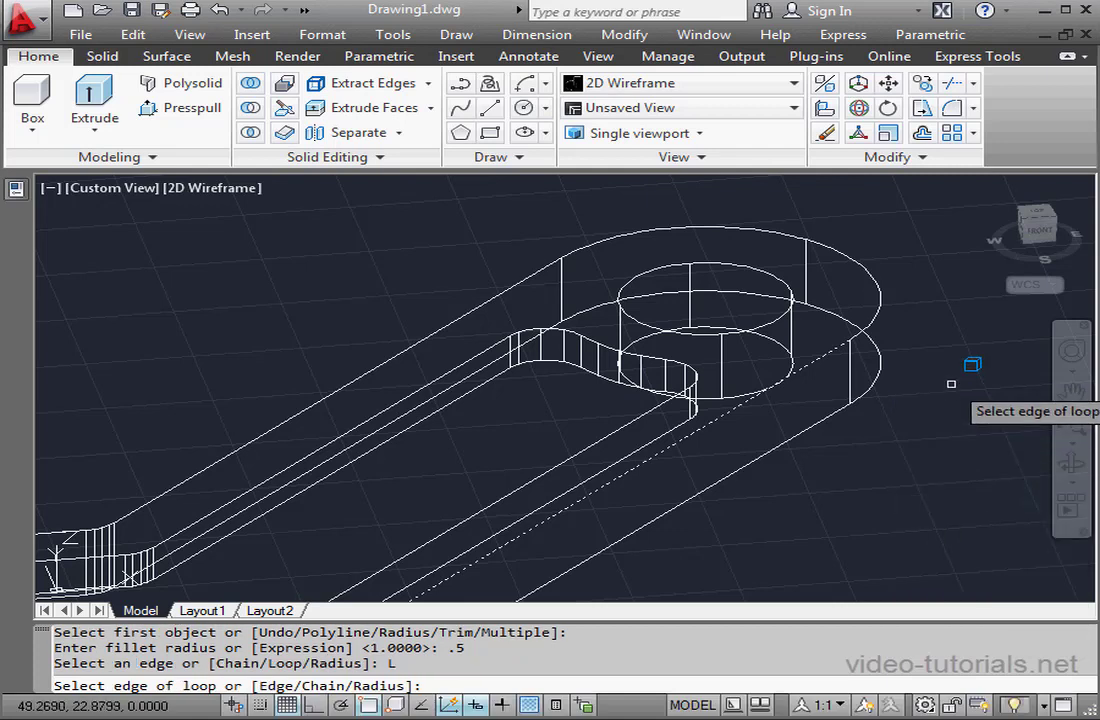
left_click(877, 310)
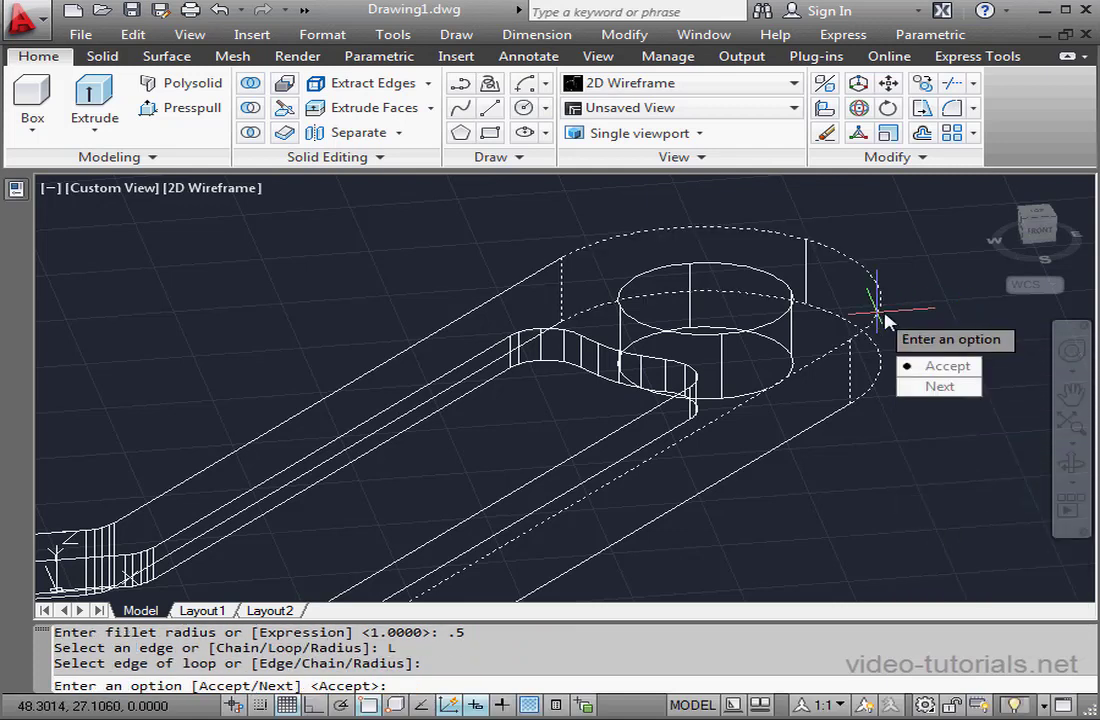
left_click(937, 389)
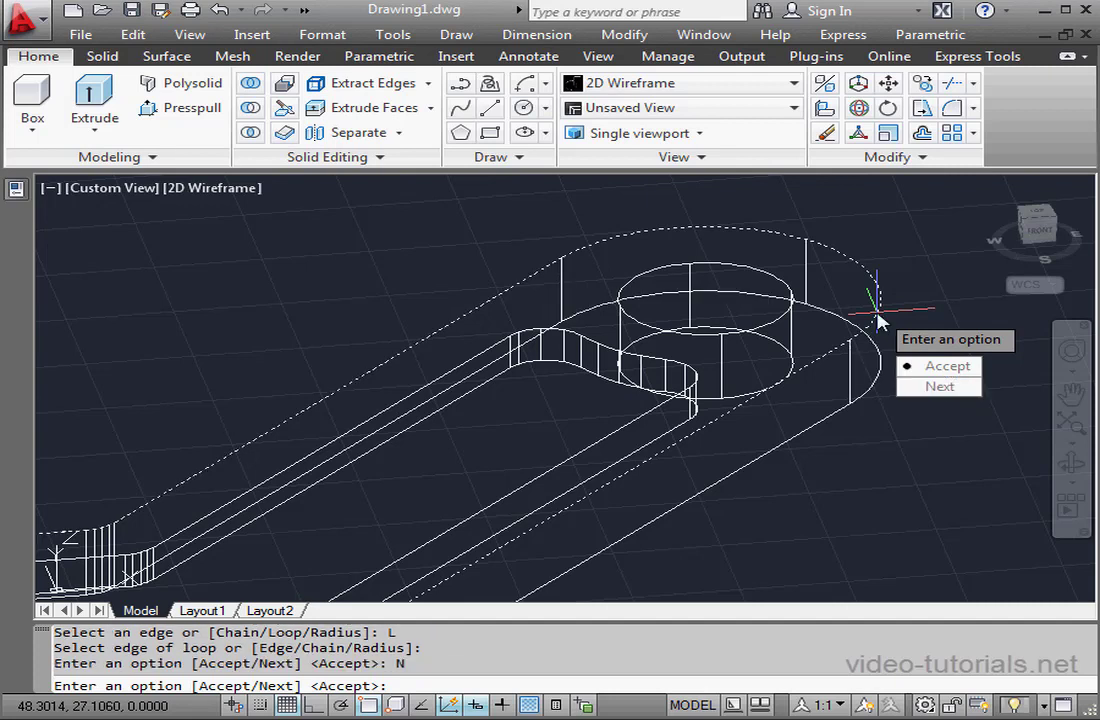
left_click(943, 366)
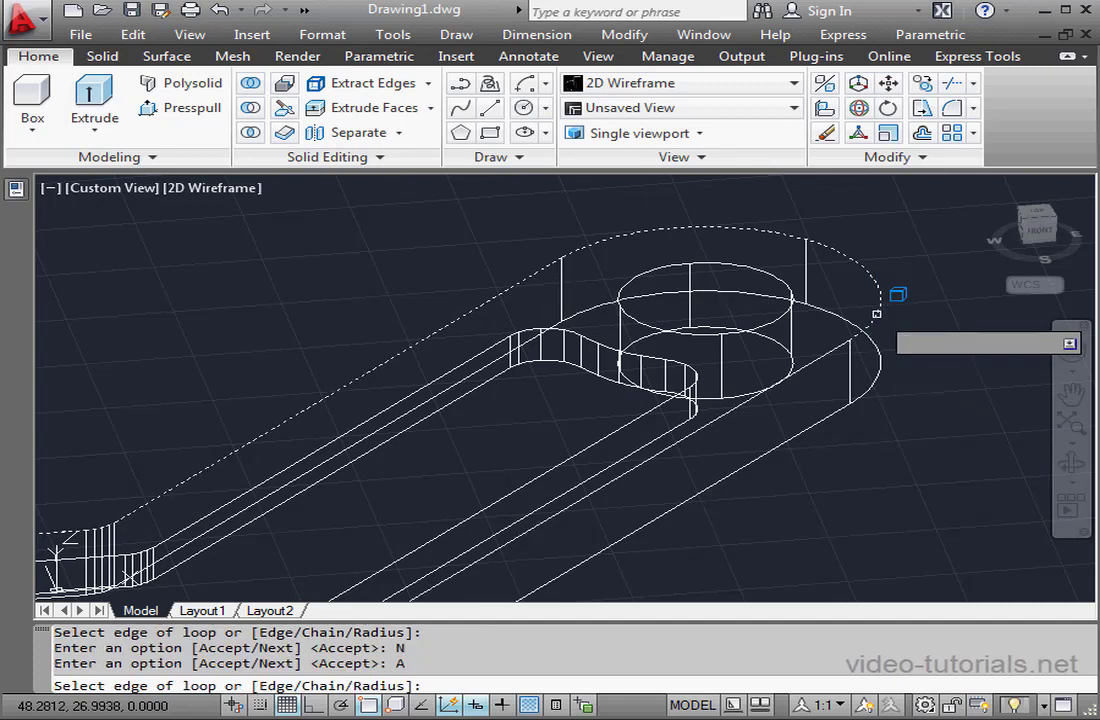
Step: Add the pocket's top rim loop, its floor edge loop and the hole's top edge loop to the fillet selection
left_click(689, 381)
left_click(758, 458)
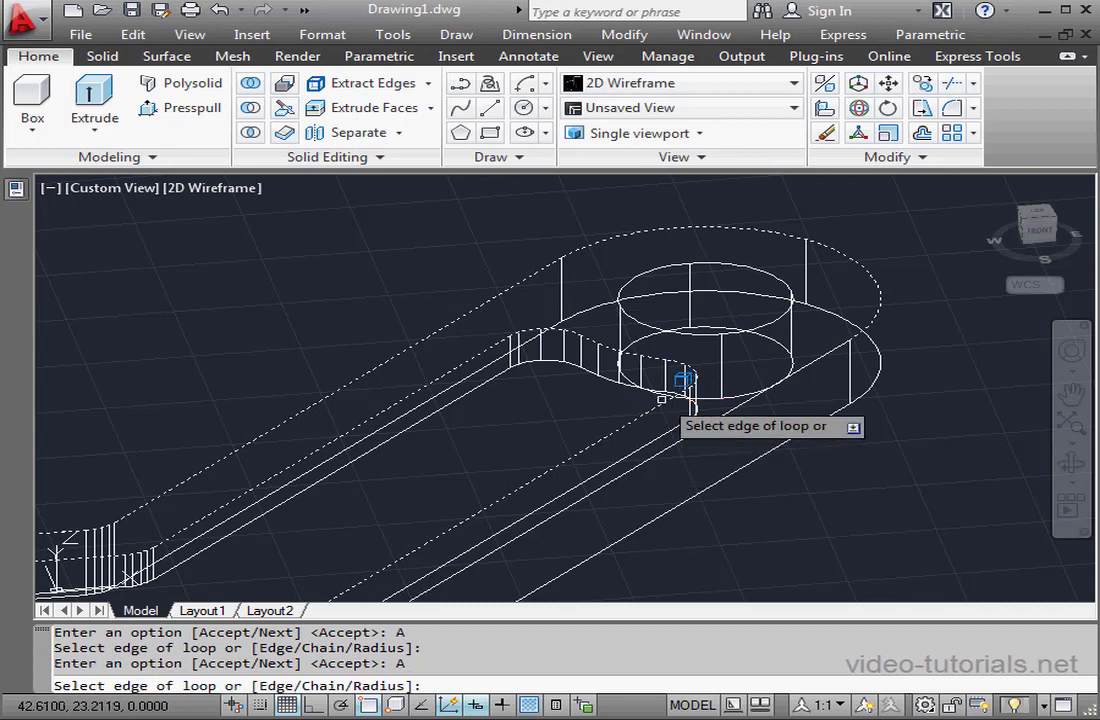
left_click(561, 343)
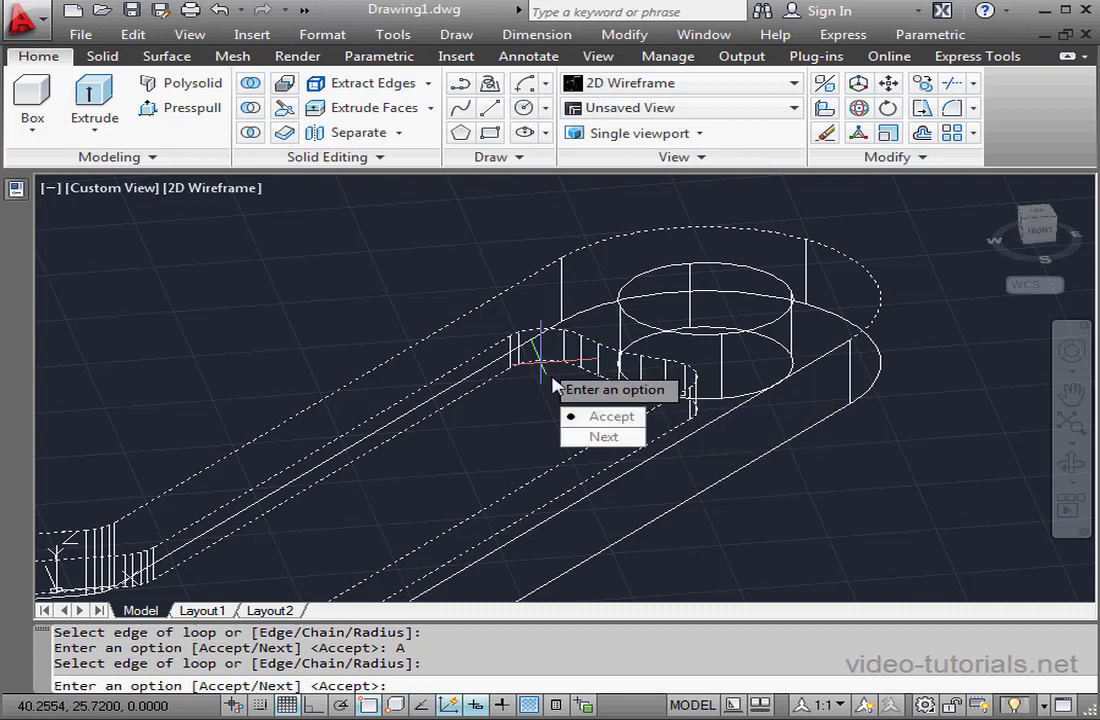
left_click(601, 426)
left_click(783, 313)
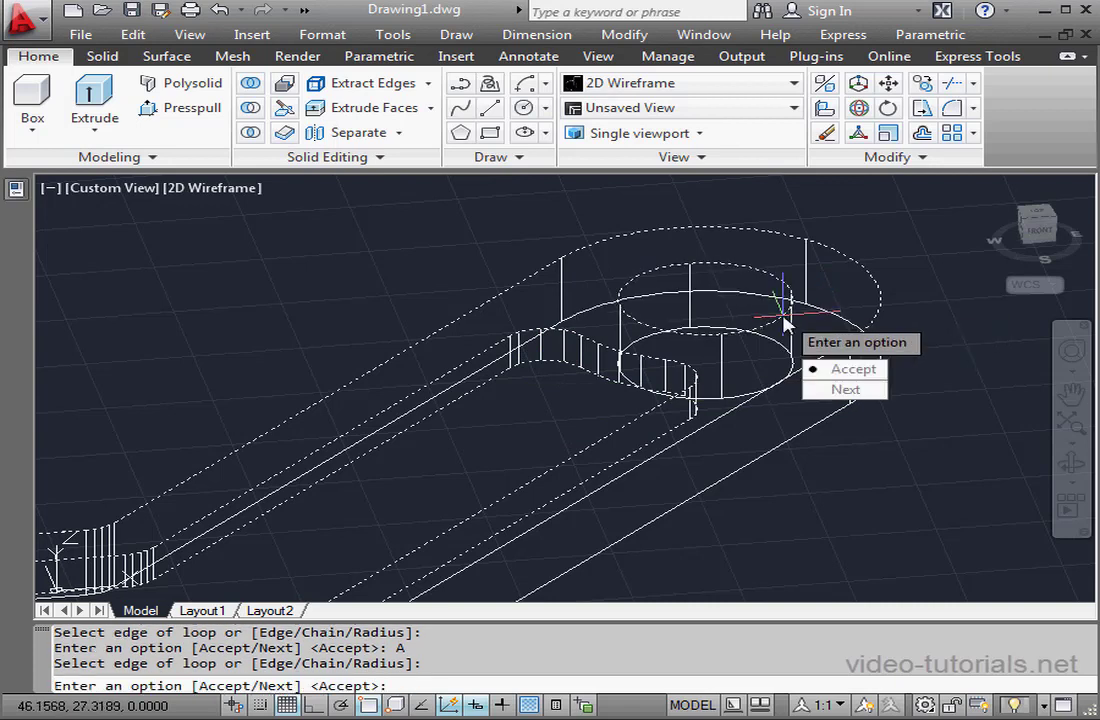
left_click(865, 375)
Step: Add the slot's top edge loop to the selection and complete the fillet on all chosen loops
middle_click_drag(319, 492, 854, 230)
middle_click_drag(369, 430, 542, 428)
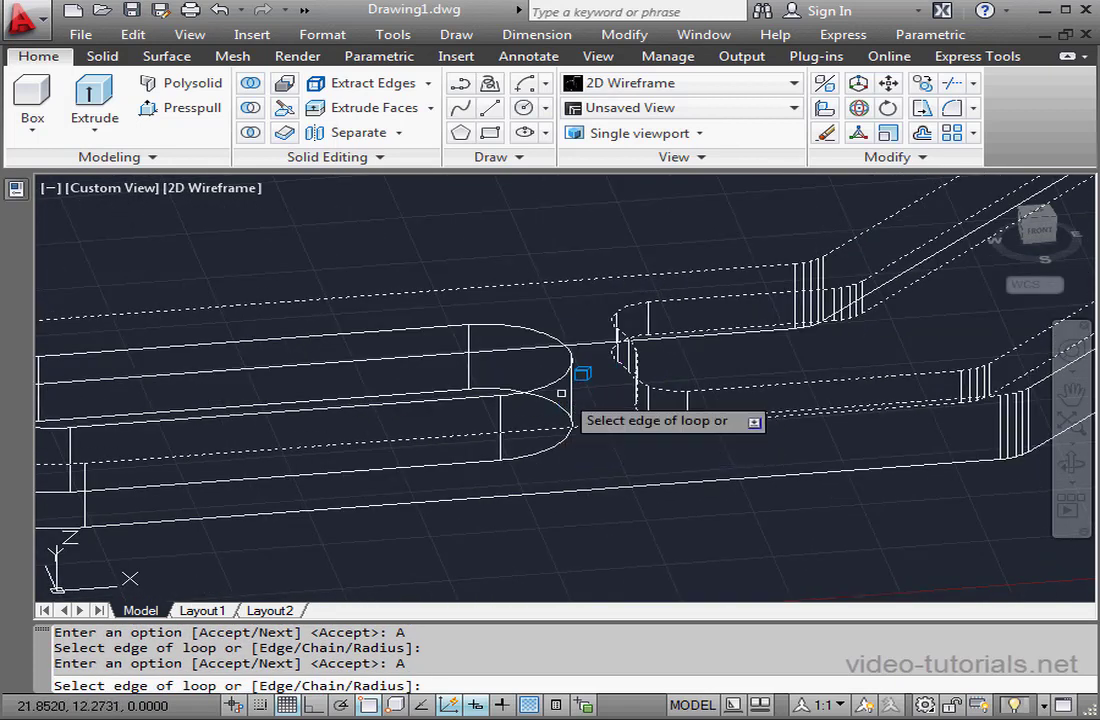
left_click(556, 392)
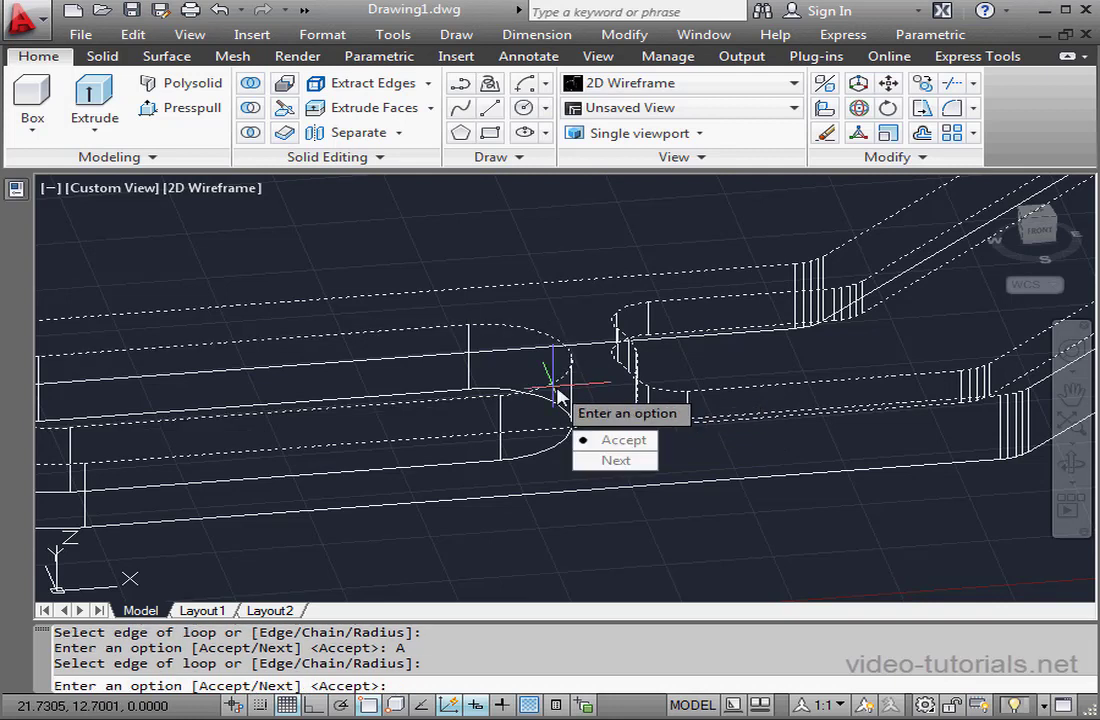
left_click(624, 441)
key("Return")
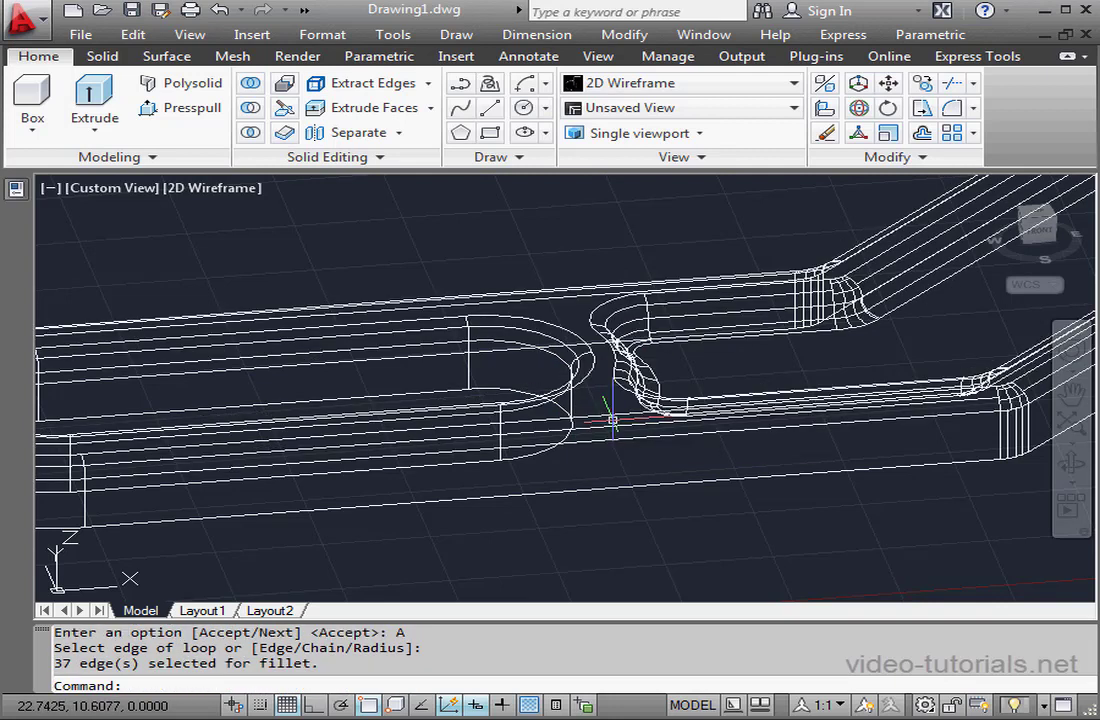
Step: Mirror the filleted arm in 3D about a three-point plane on its bottom face, keeping the source object
scroll(598, 410, "down", 3)
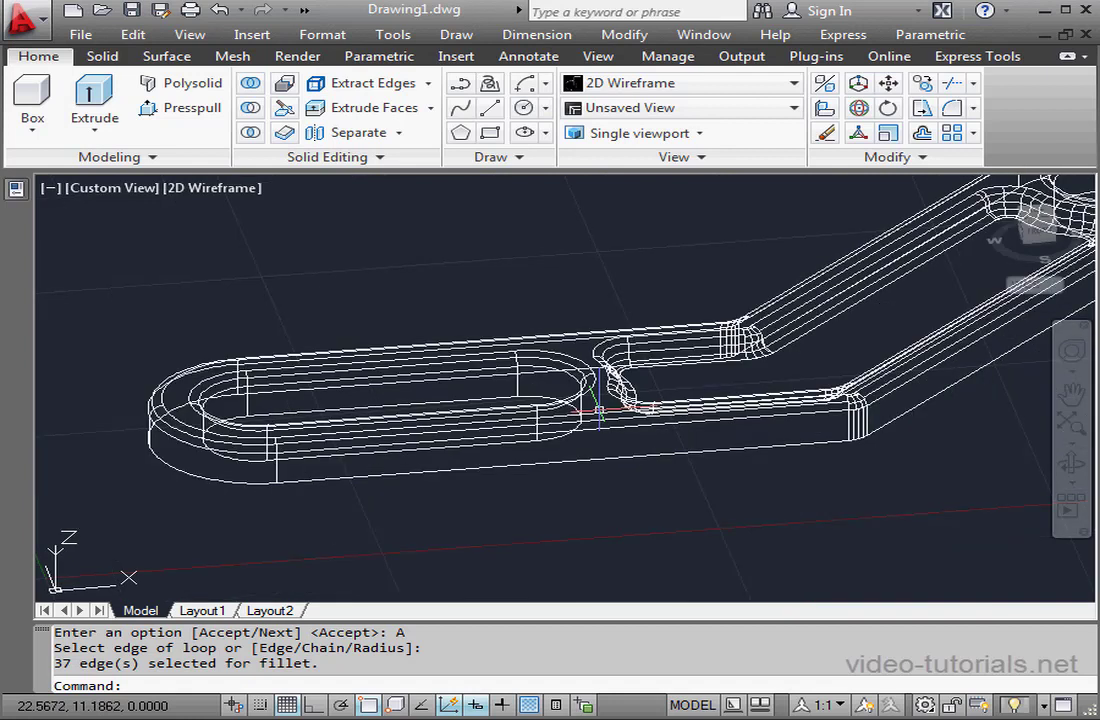
scroll(705, 398, "down", 5)
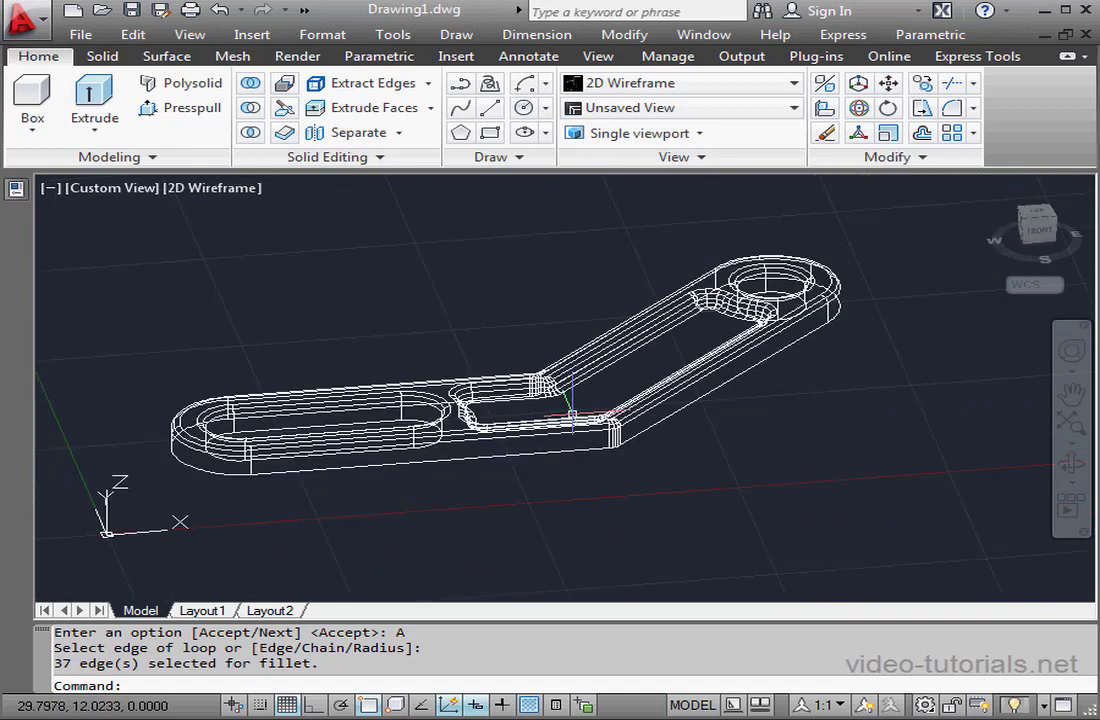
middle_click_drag(582, 396, 566, 387)
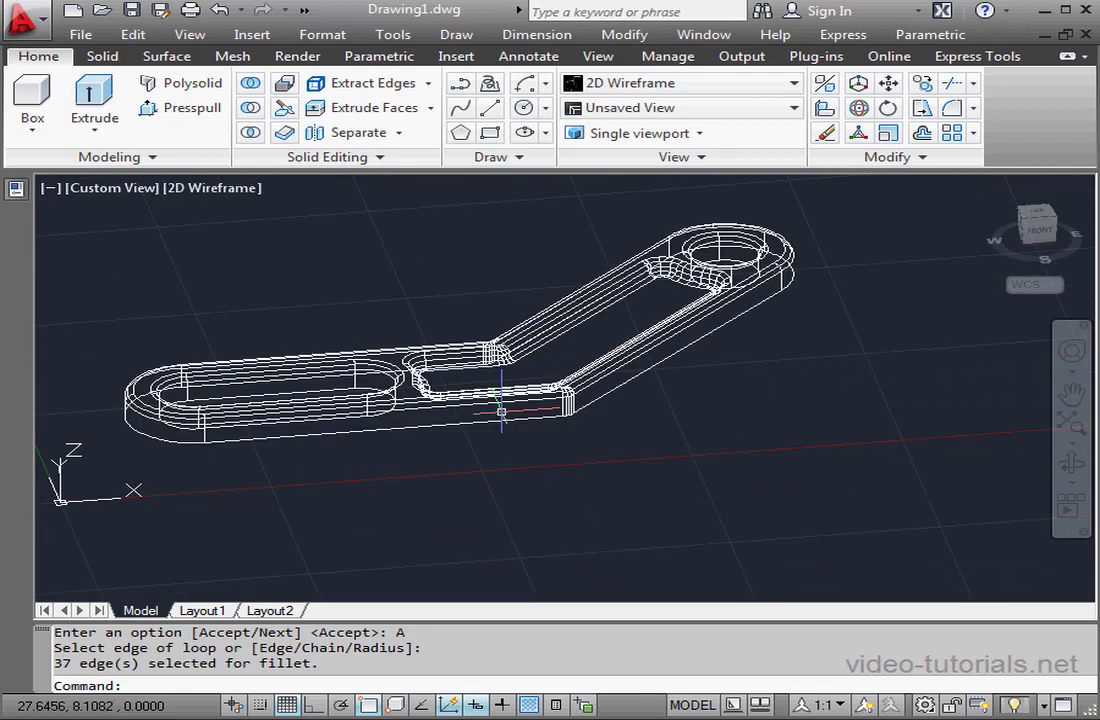
left_click(825, 84)
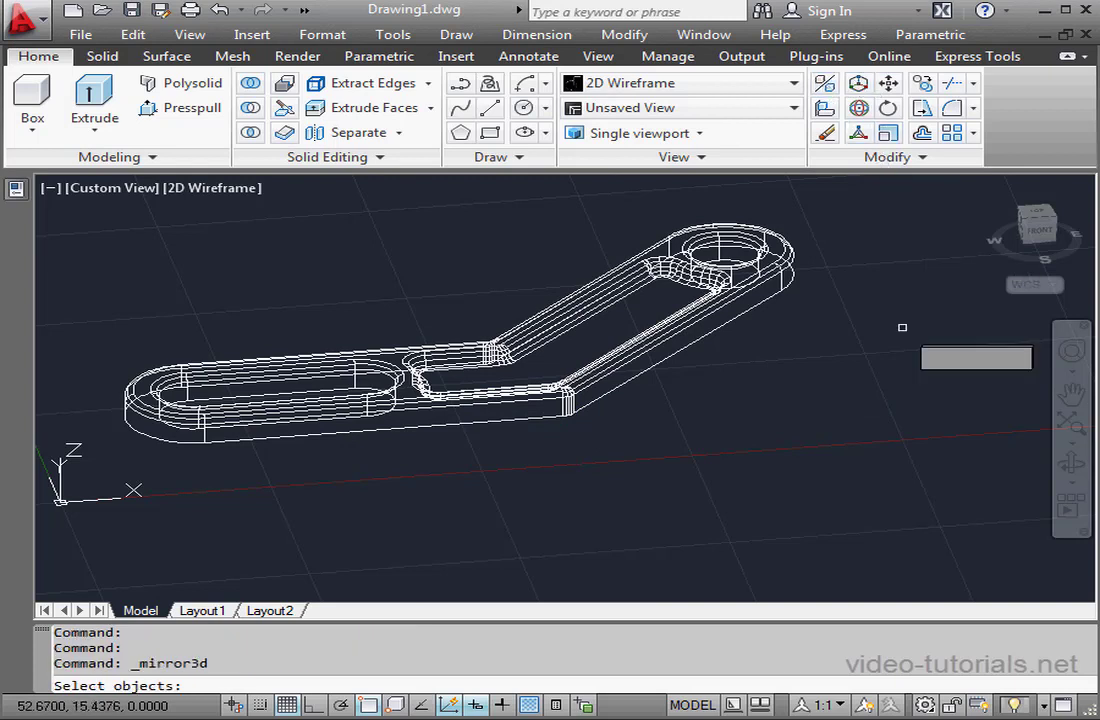
left_click(687, 327)
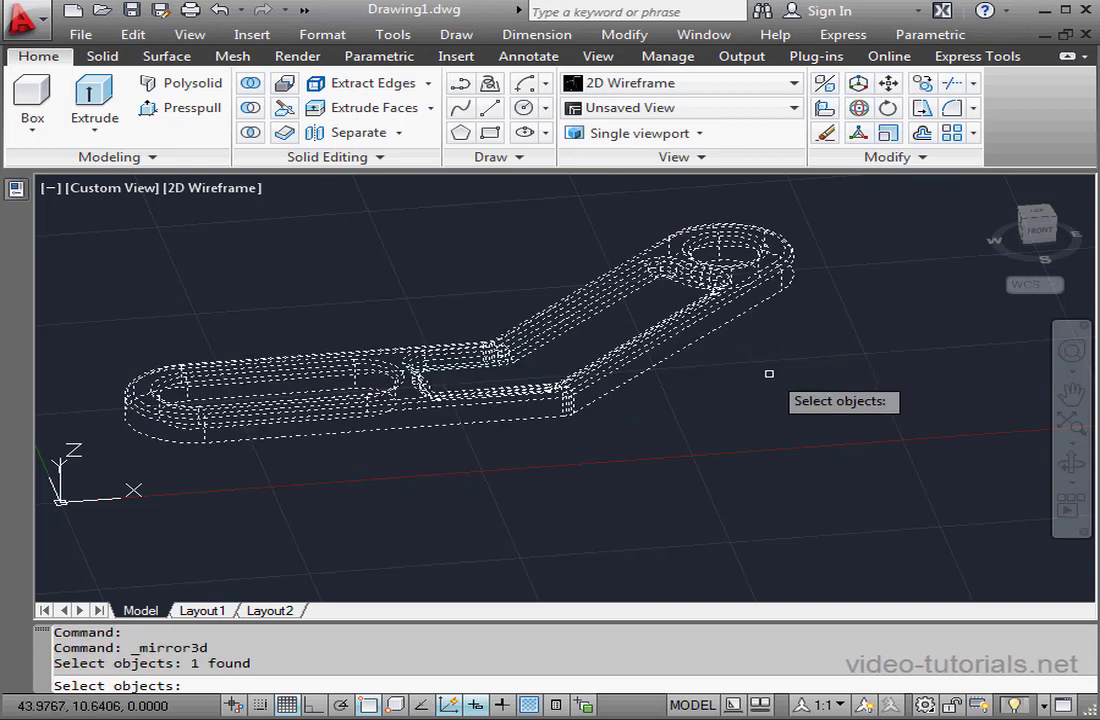
key("Return")
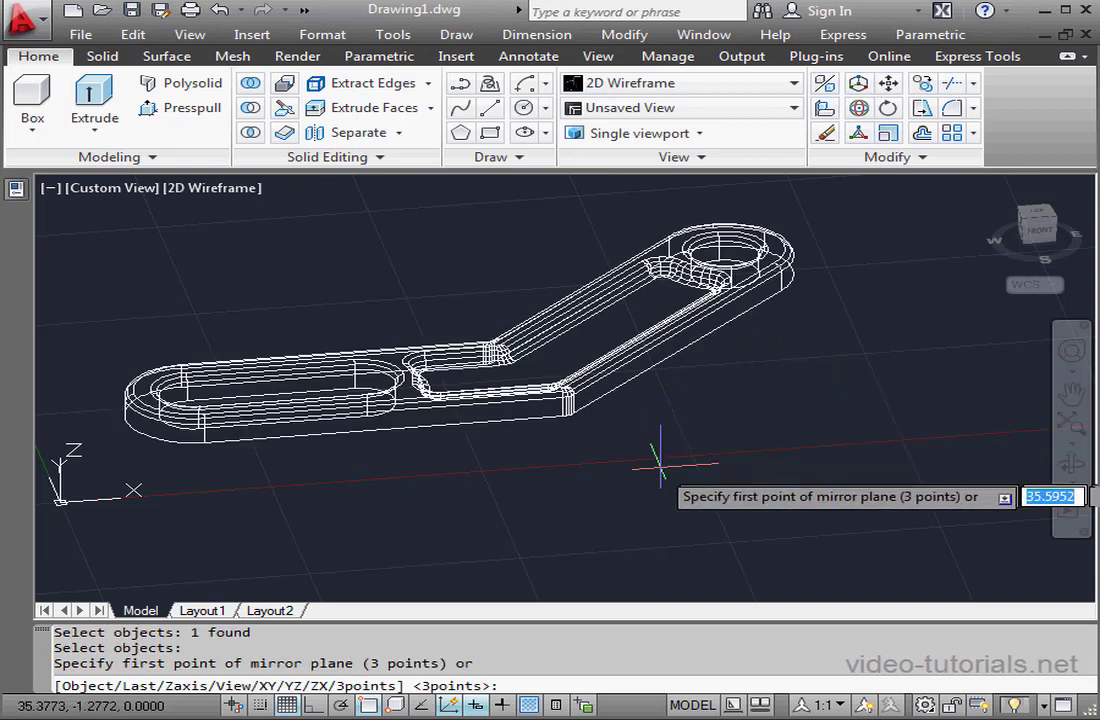
left_click(203, 442)
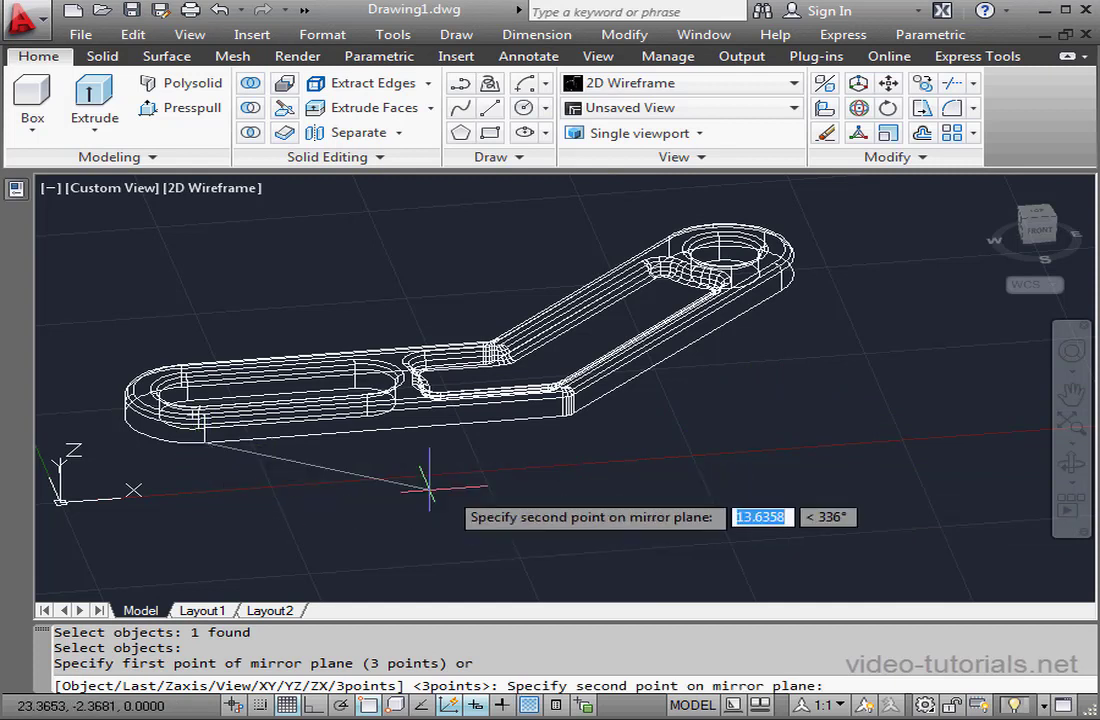
left_click(567, 413)
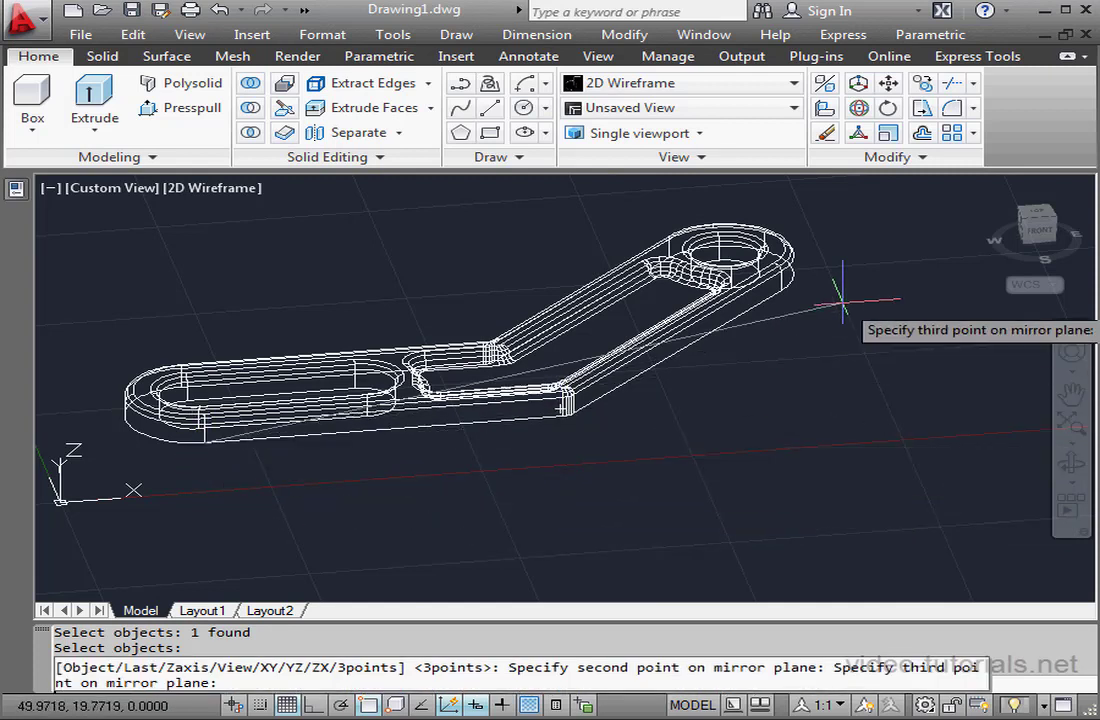
left_click(785, 290)
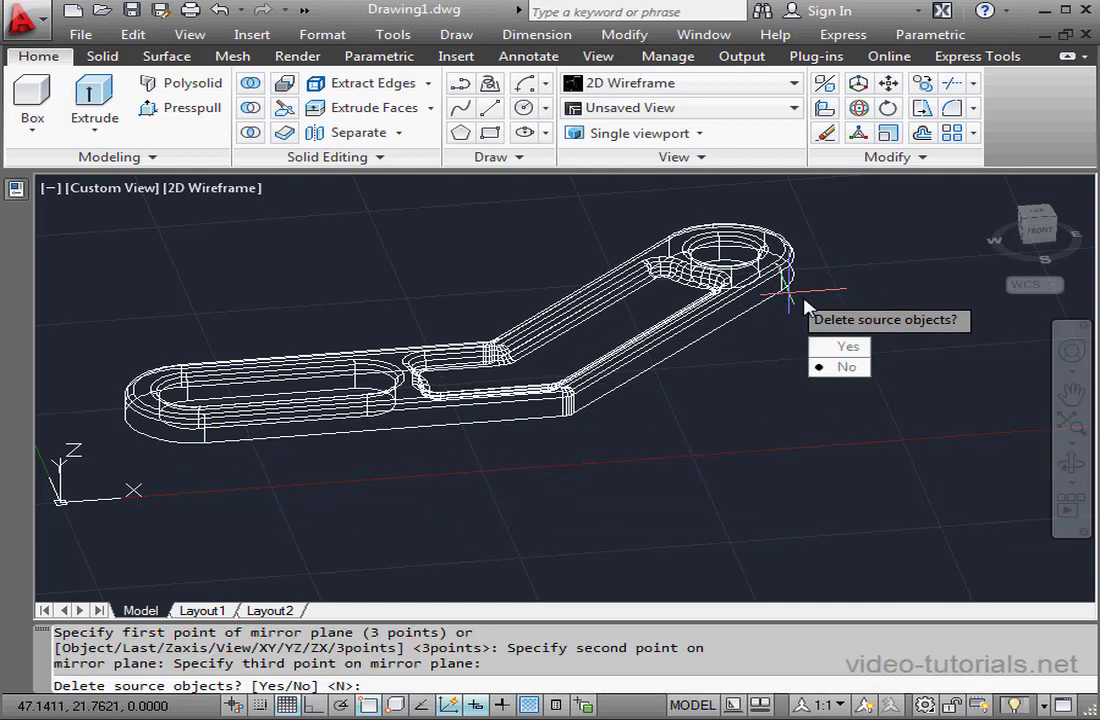
left_click(846, 368)
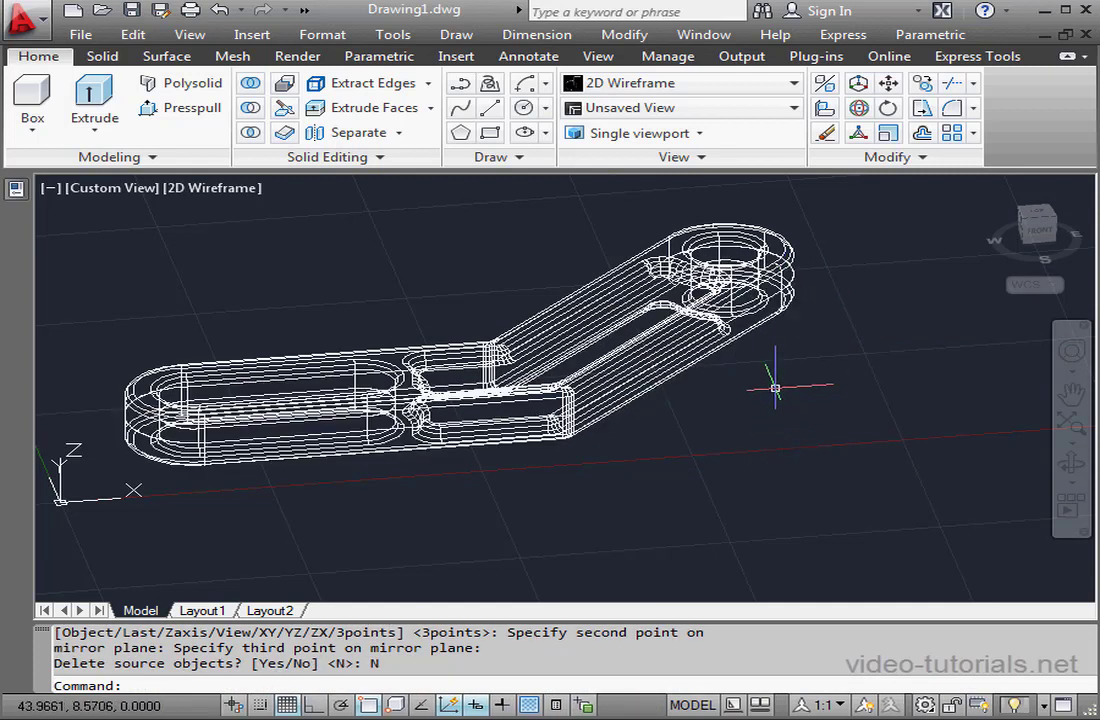
Step: Union the original arm and its mirrored copy into one solid
left_click(253, 88)
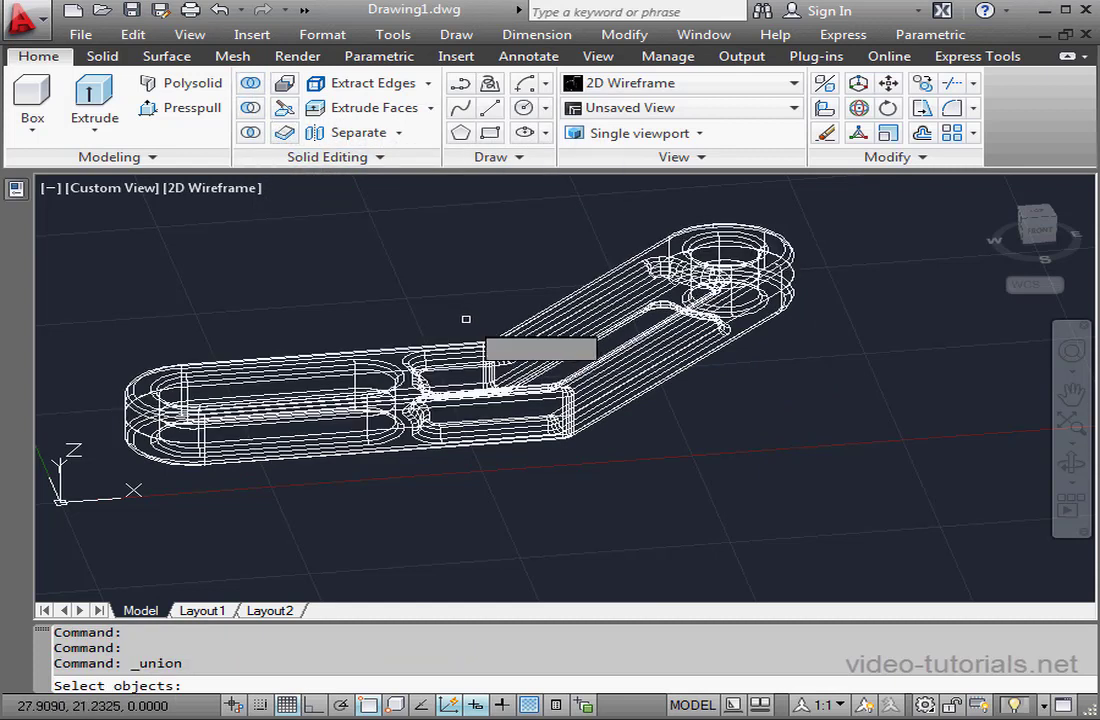
left_click(531, 359)
left_click(546, 425)
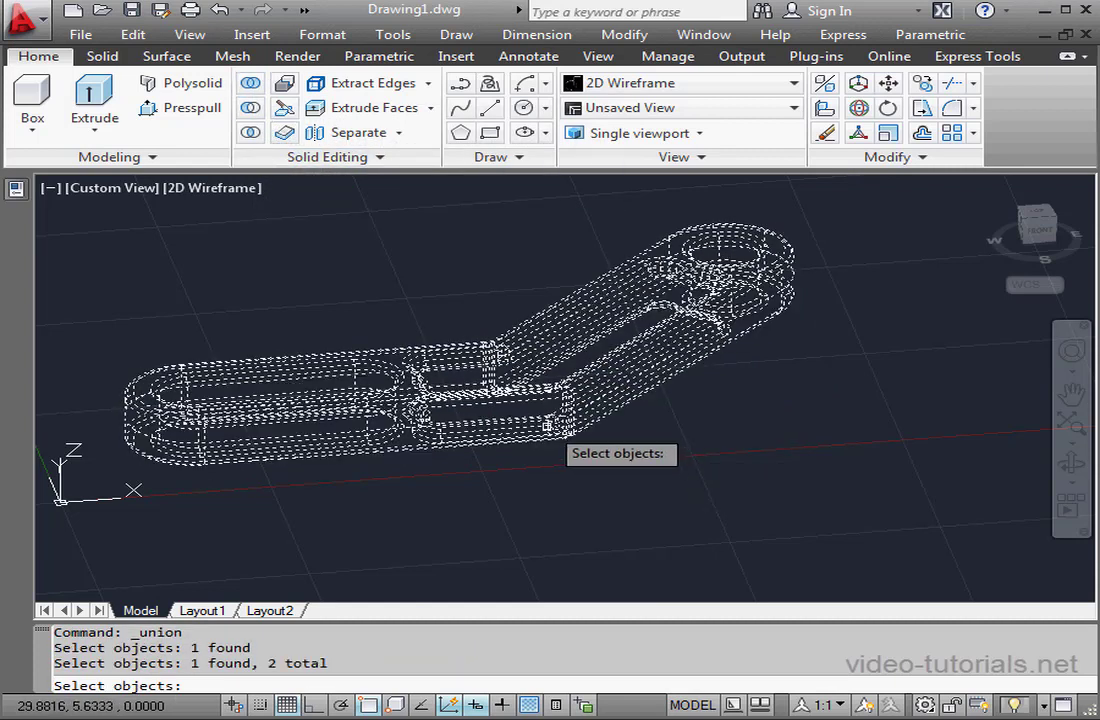
key("Return")
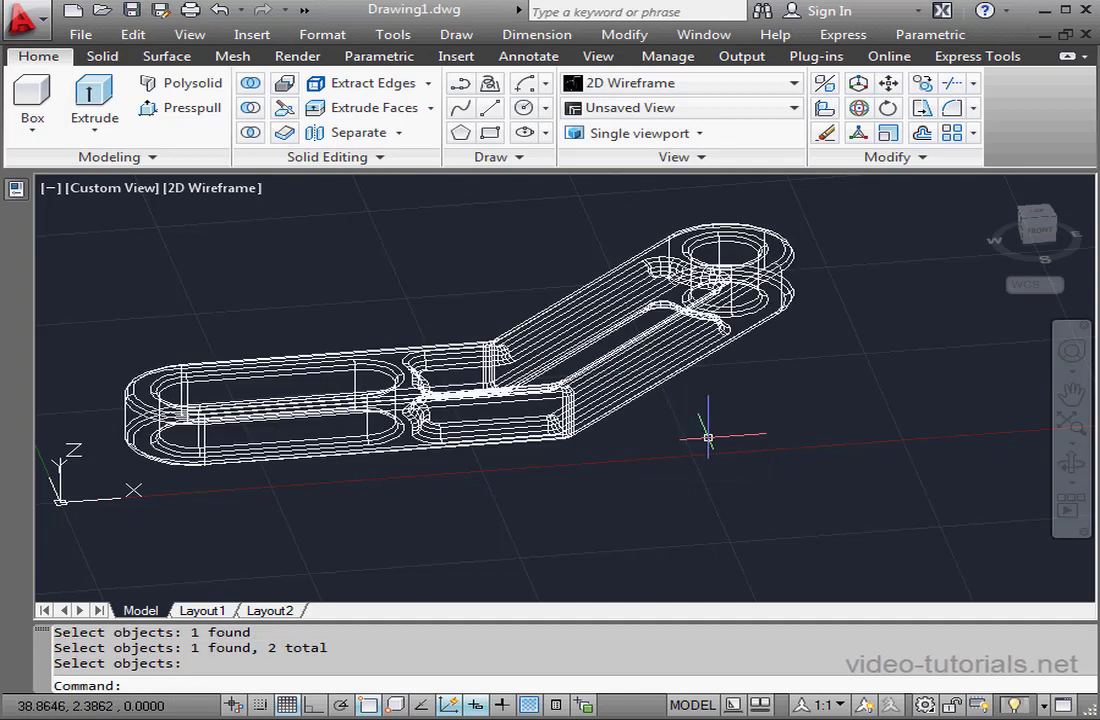
Step: Apply the Realistic visual style and view the finished arm from another angle
left_click(791, 88)
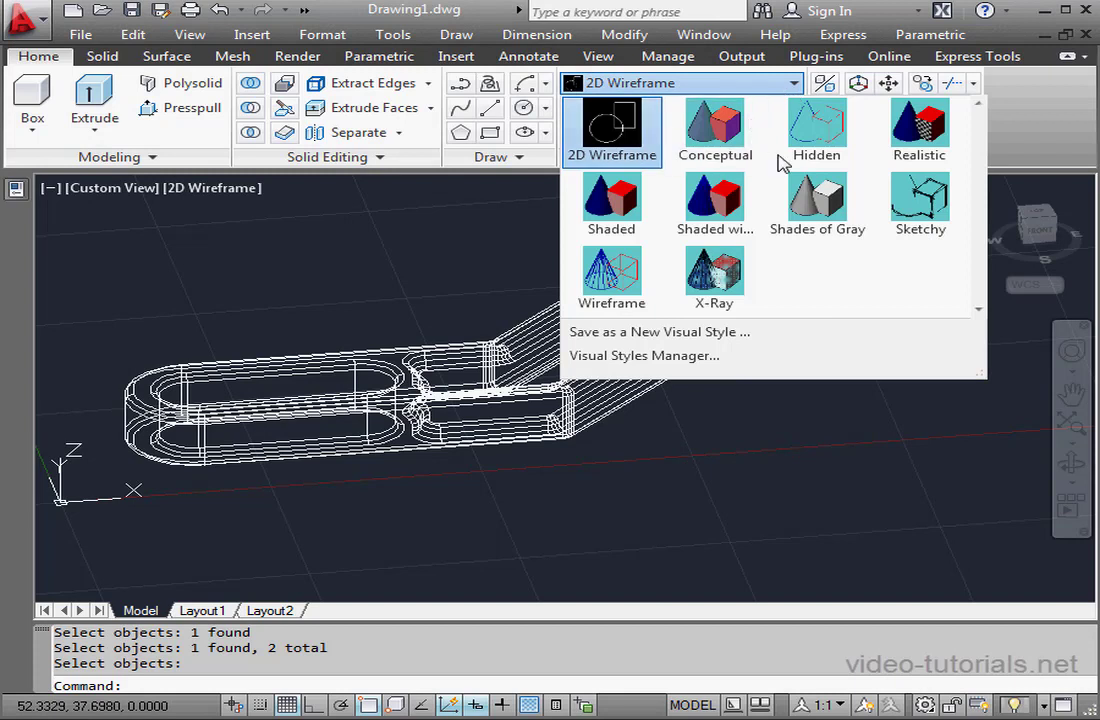
left_click(913, 155)
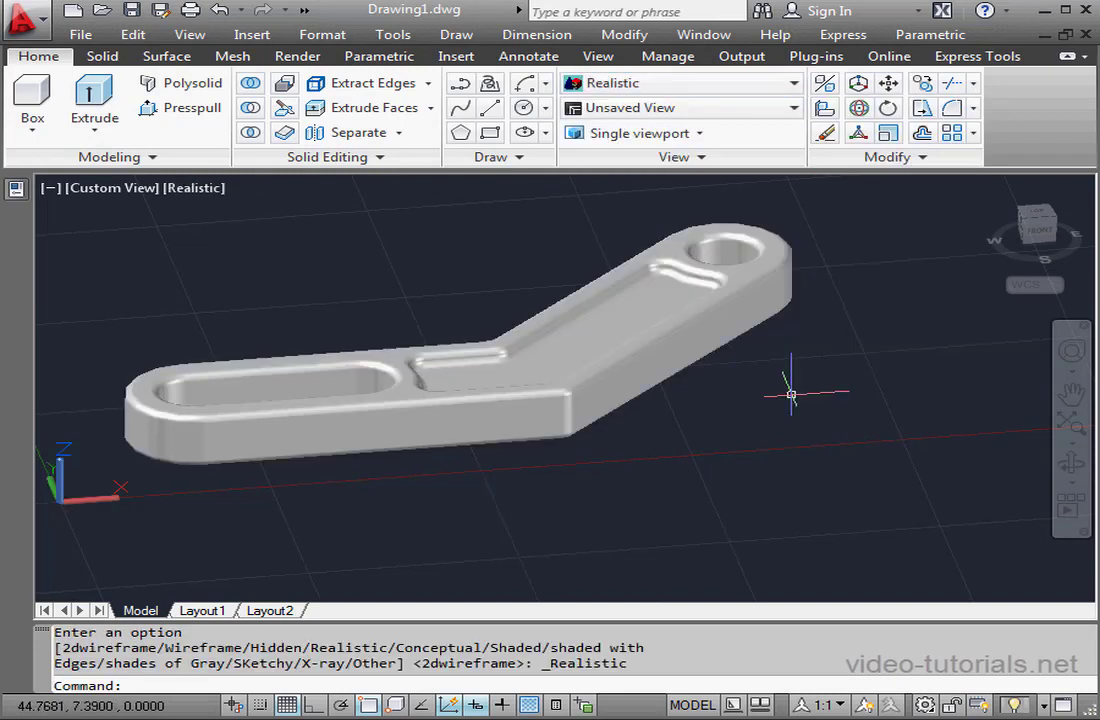
middle_click_drag(686, 388, 589, 385, "shift")
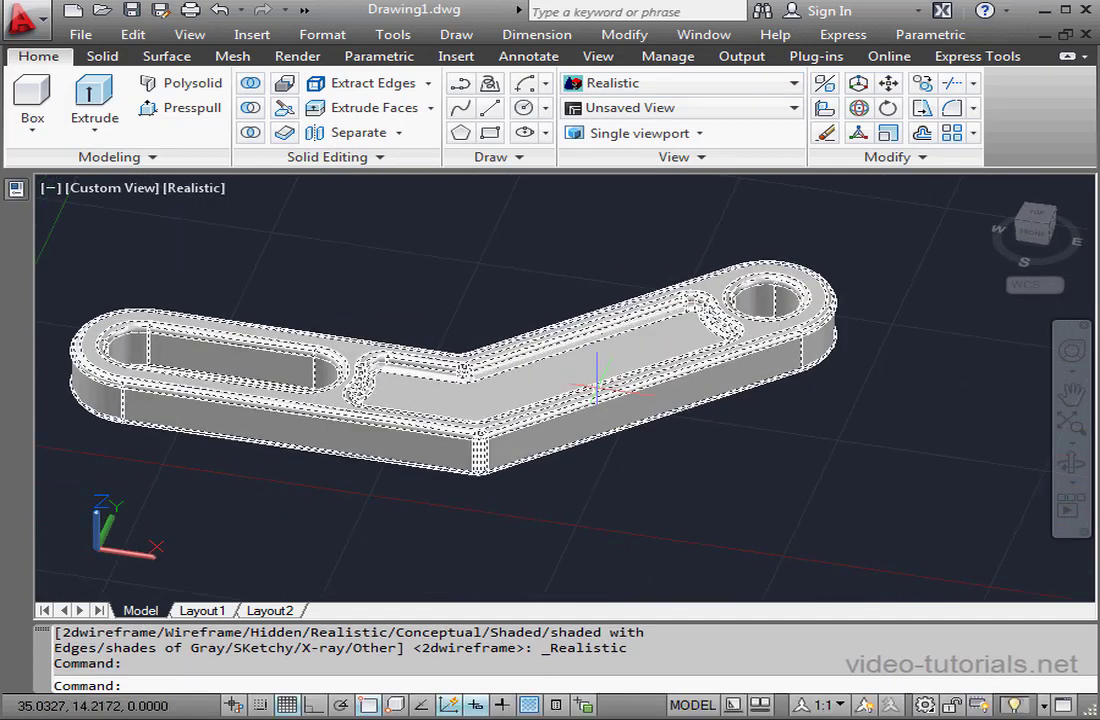